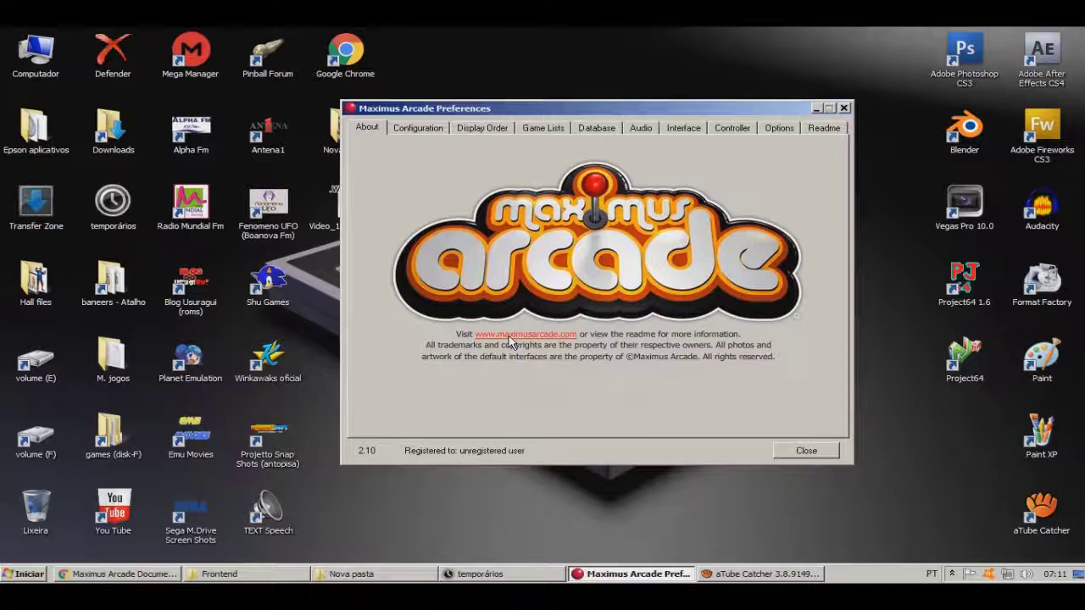
Open the emulator configuration settings and view the paths set for Atari Lynx
left_click(419, 131)
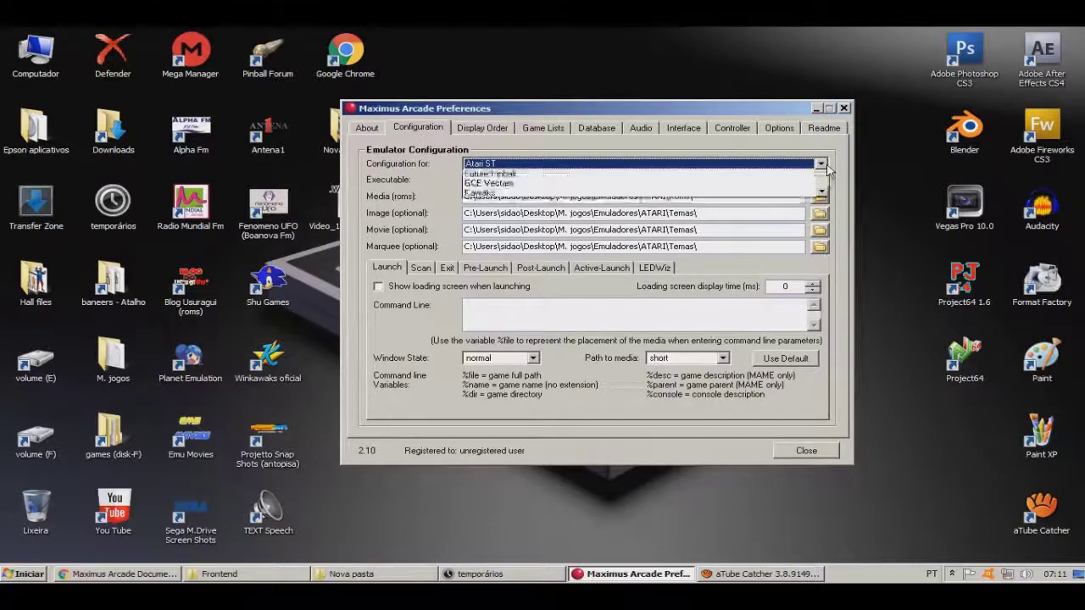
left_click(820, 164)
scroll(829, 238, "up", 3)
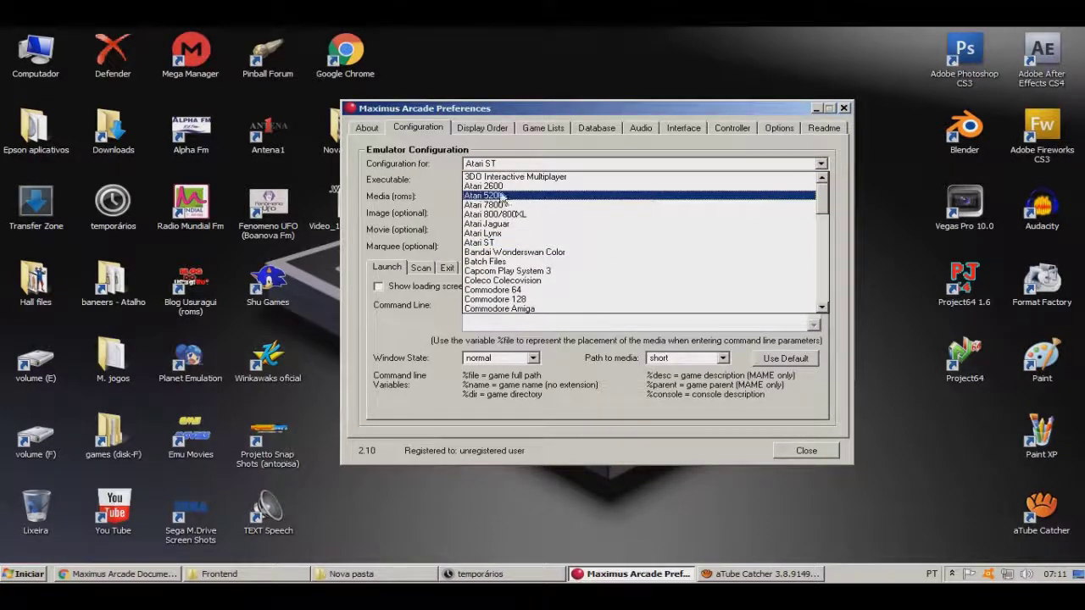
left_click(487, 233)
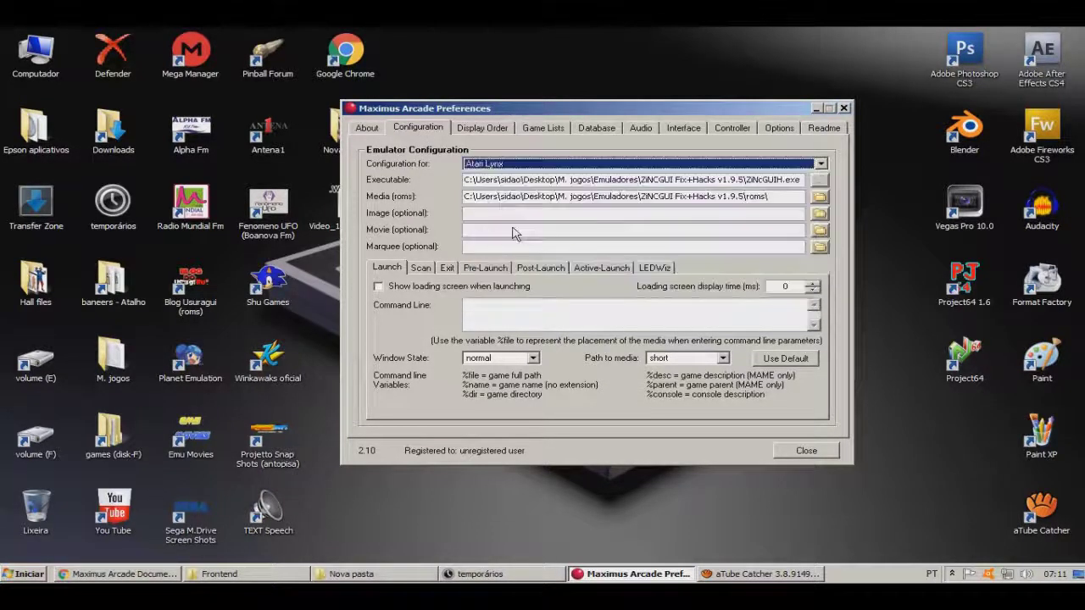
Switch the emulator configuration to DOSBox
left_click(820, 164)
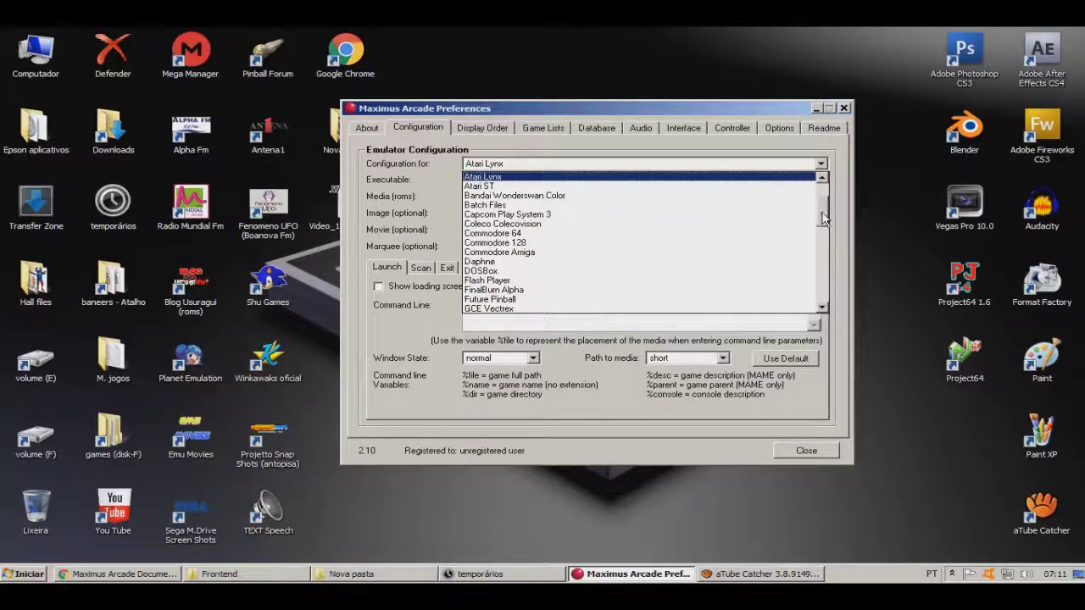
scroll(825, 218, "down", 3)
left_click(483, 215)
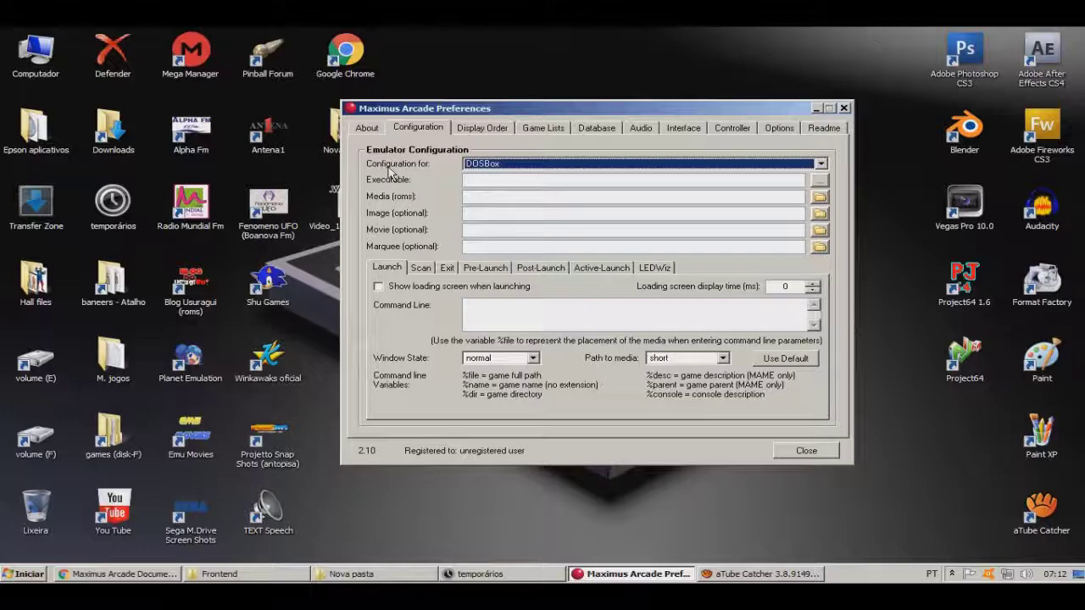
left_click_drag(470, 108, 453, 104)
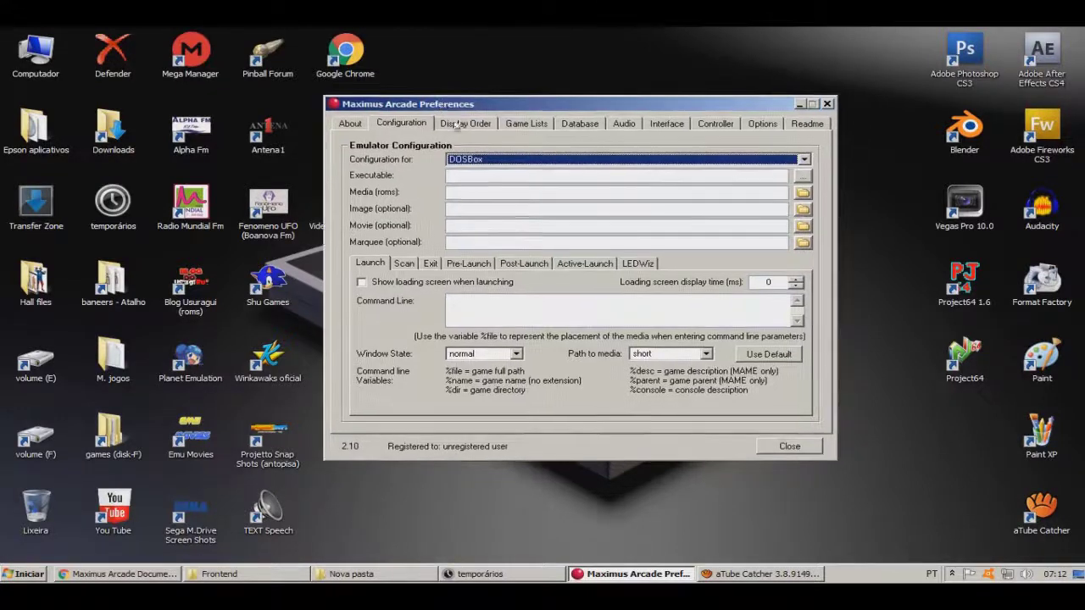
Look through the list of supported systems and keep DOSBox as the chosen configuration
left_click(804, 159)
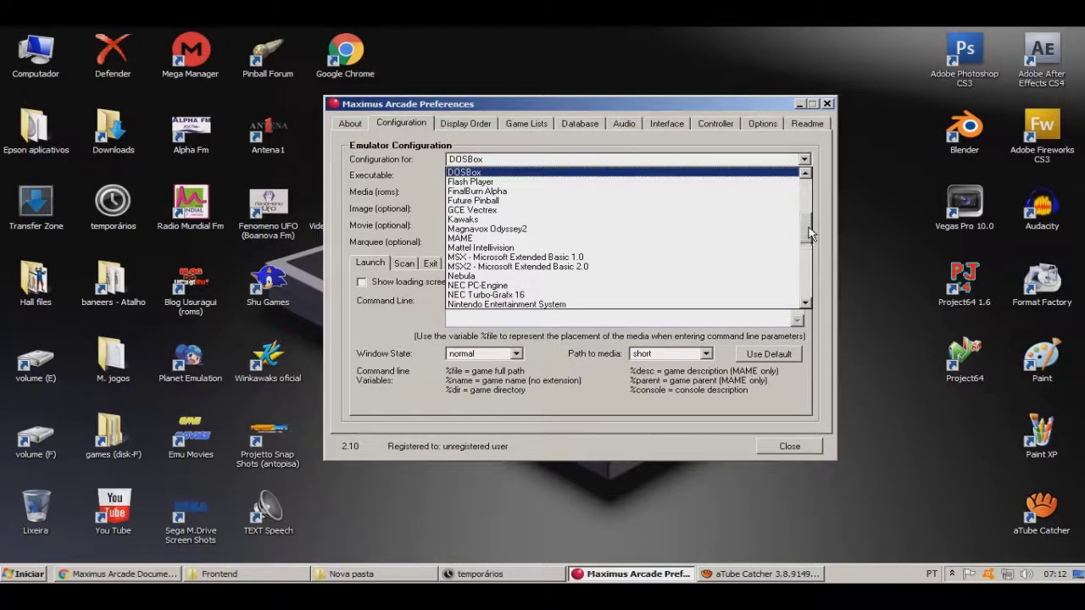
left_click_drag(808, 237, 812, 193)
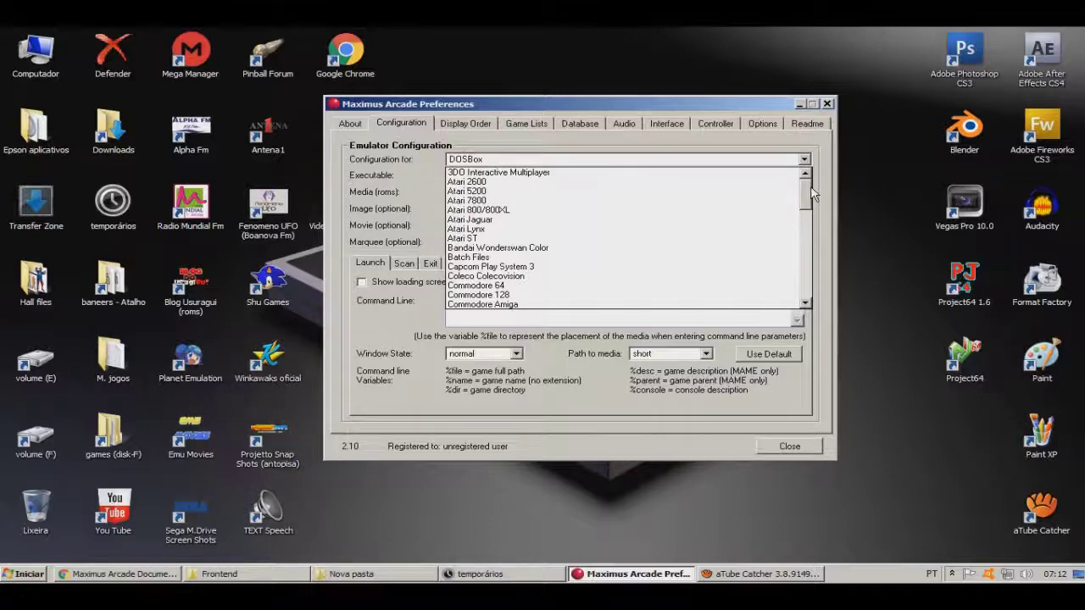
left_click_drag(812, 193, 809, 244)
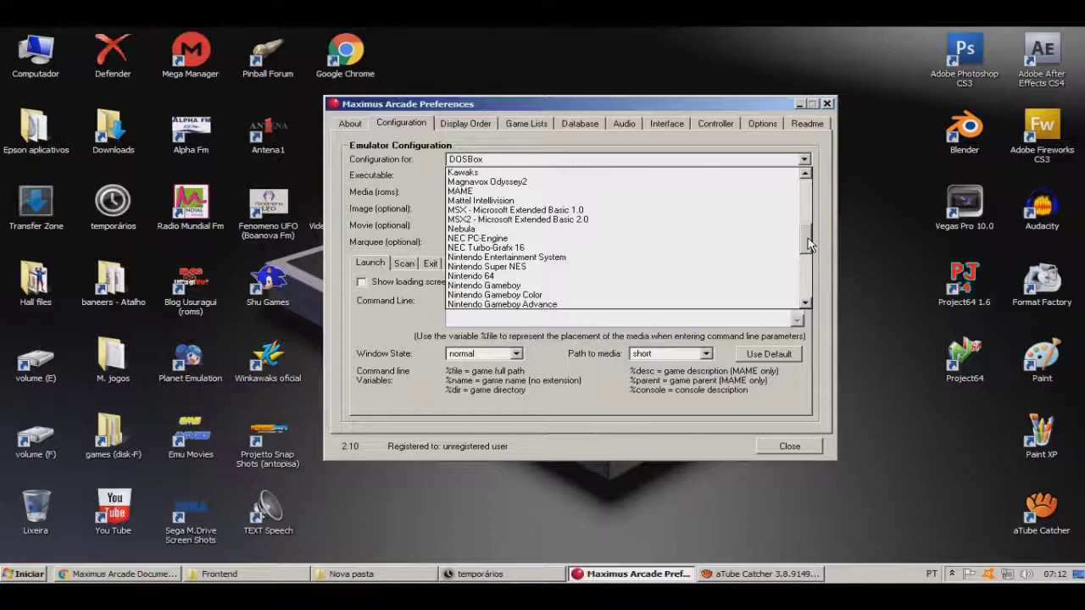
left_click_drag(808, 245, 807, 212)
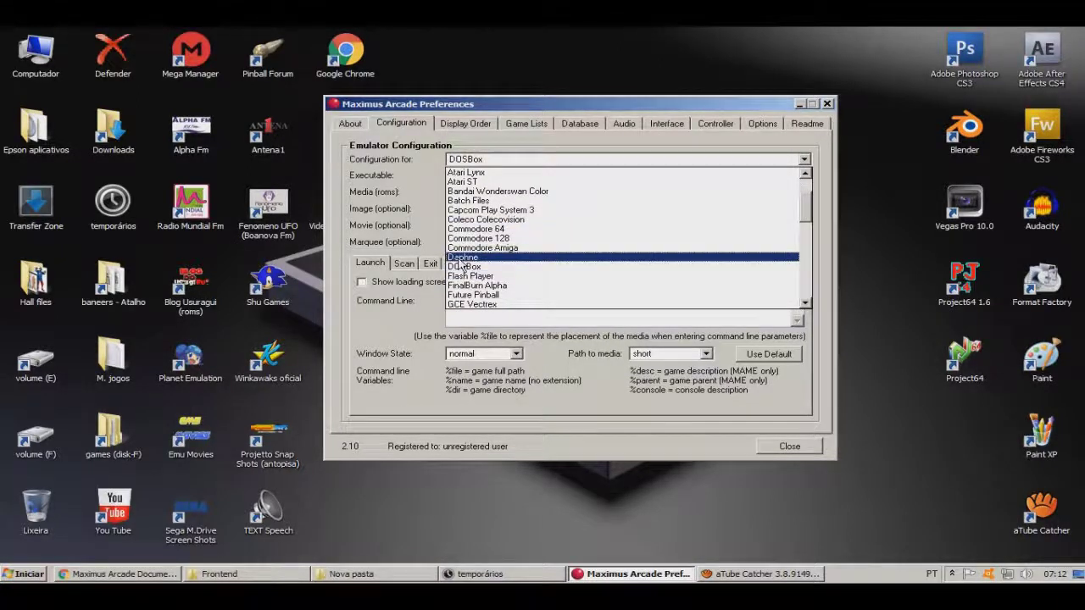
left_click(462, 267)
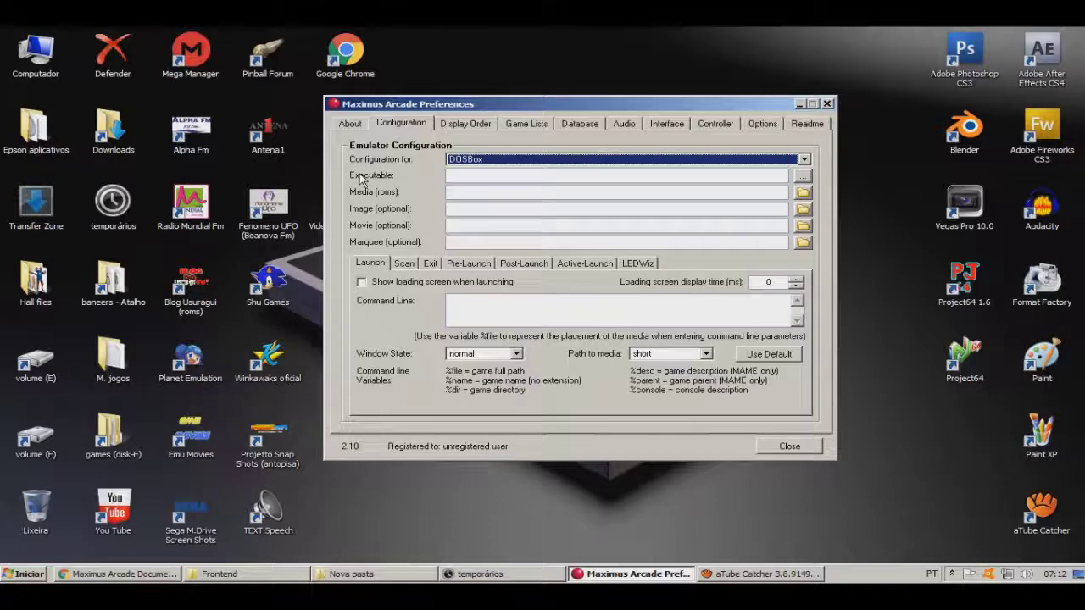
Set the DOSBox executable to the Stella application in the Stella program folder
left_click(802, 177)
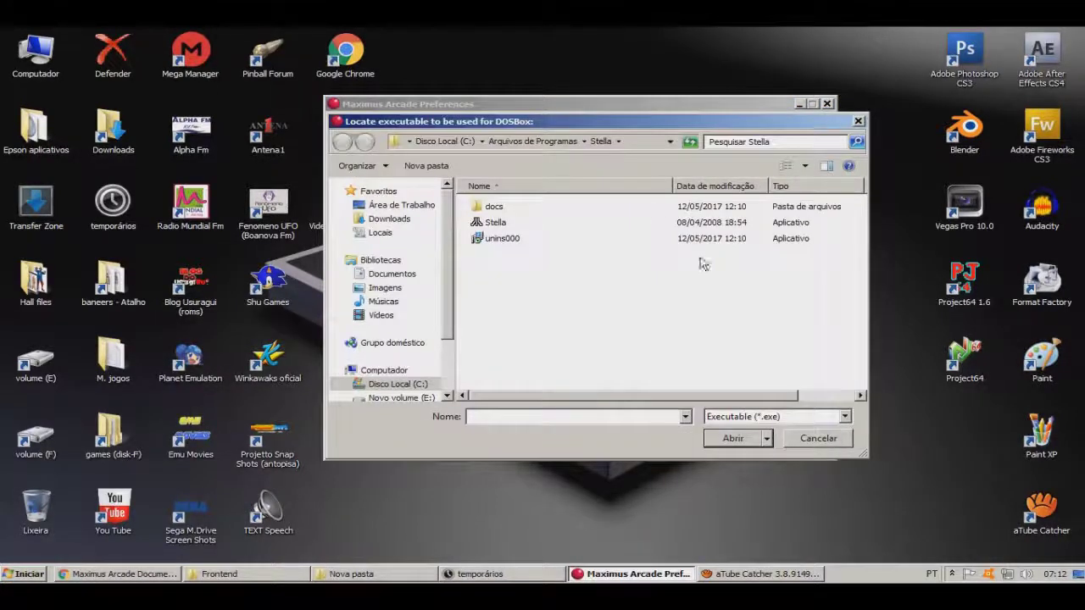
left_click_drag(622, 126, 675, 152)
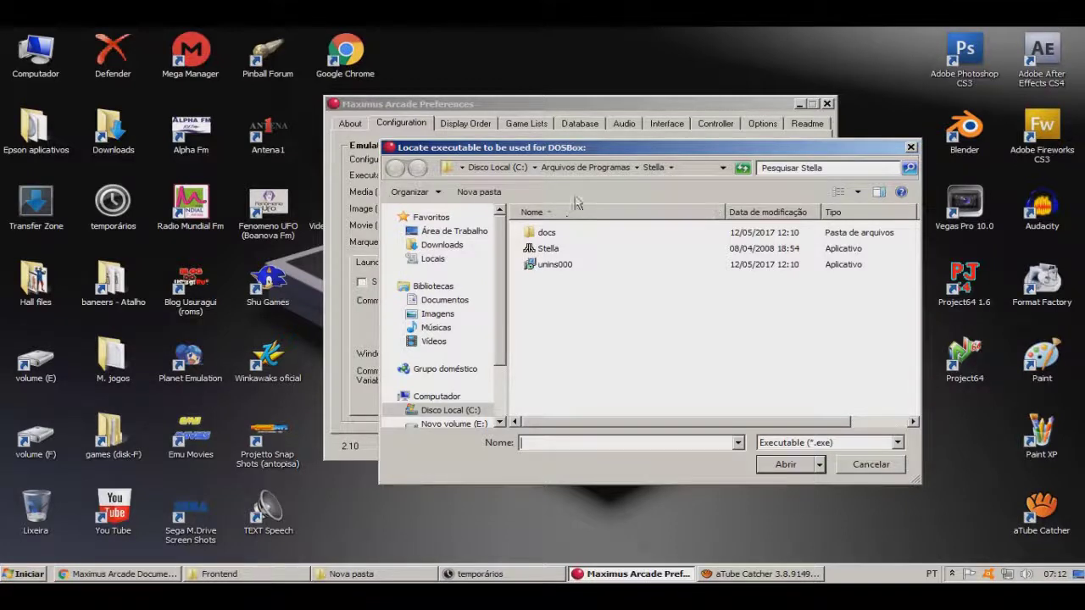
left_click_drag(588, 149, 602, 145)
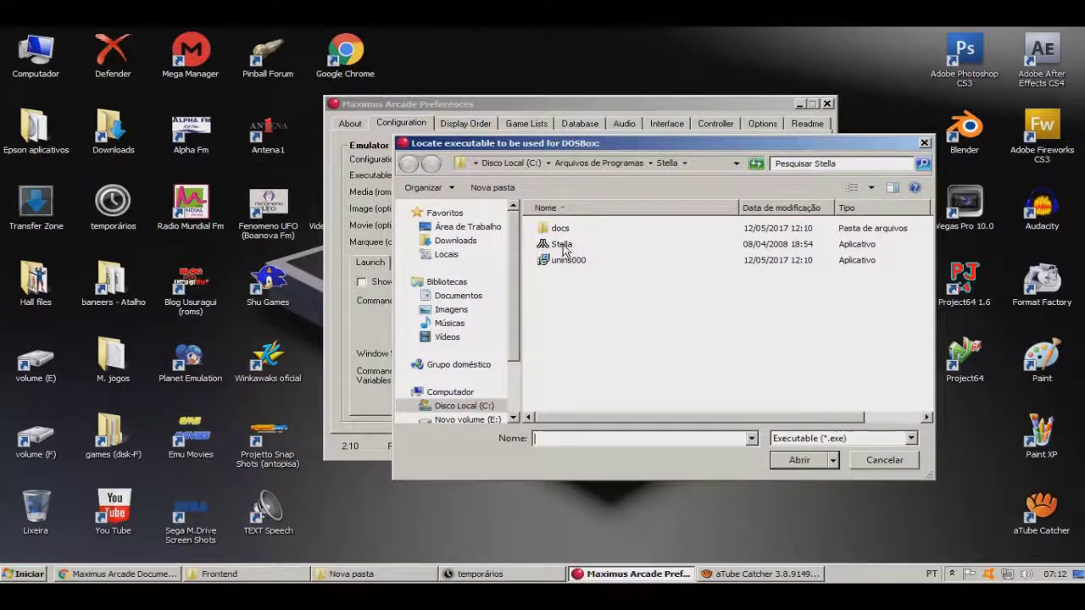
left_click_drag(593, 146, 580, 198)
left_click(557, 295)
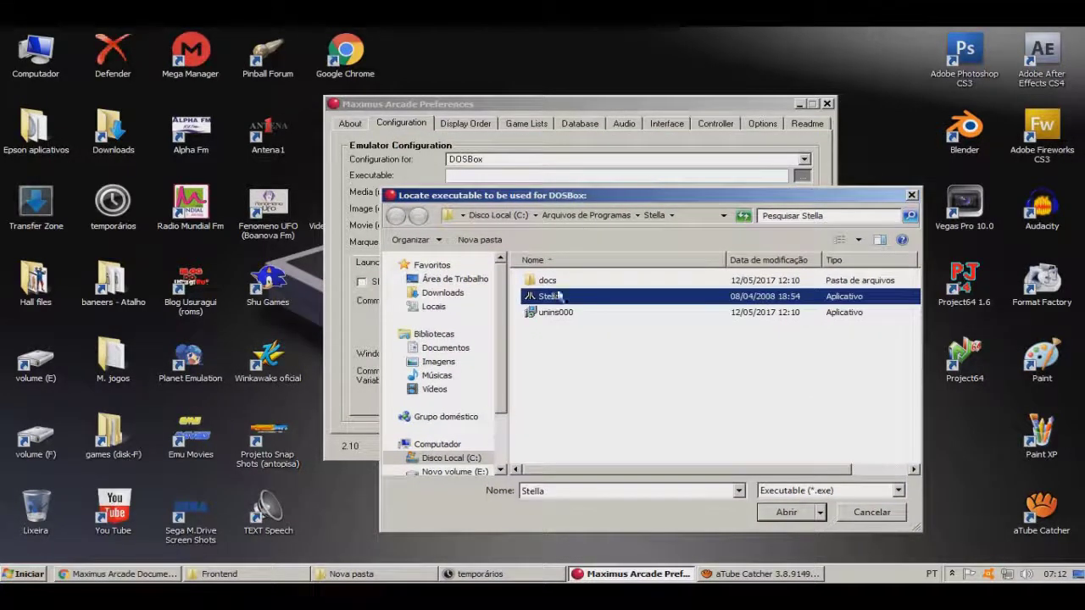
left_click(785, 511)
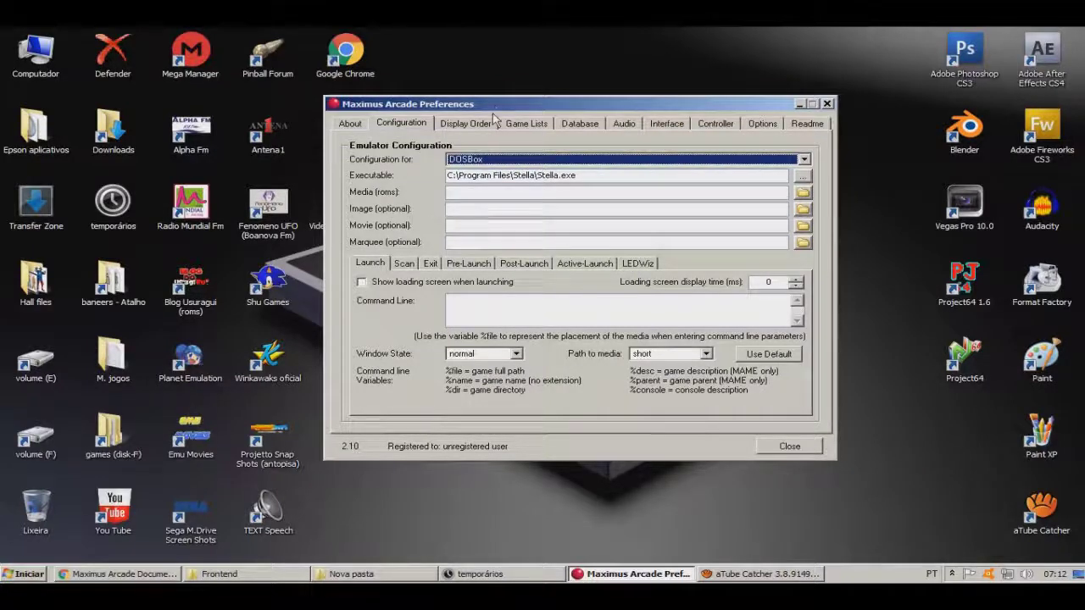
Start choosing the media (ROMs) folder and collapse the Computador branch of the folder tree
left_click_drag(502, 105, 502, 98)
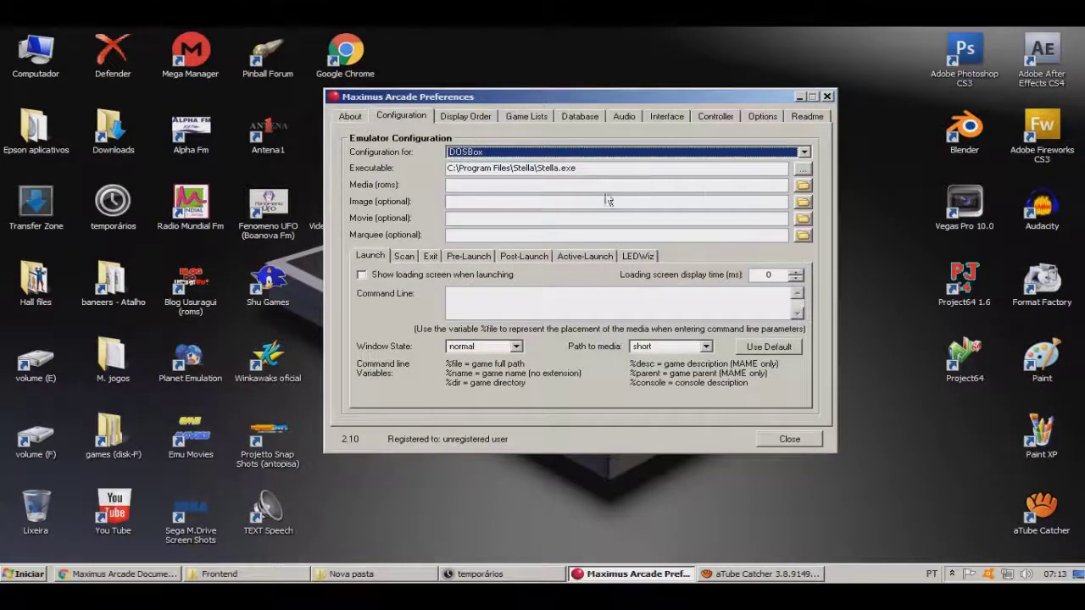
left_click(802, 185)
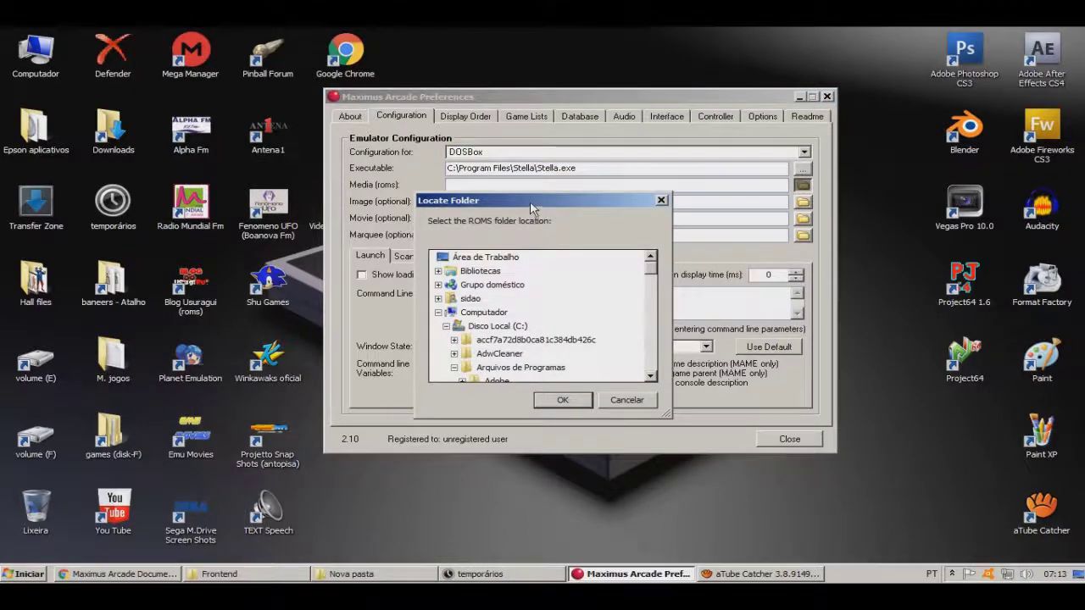
left_click_drag(535, 203, 584, 204)
scroll(593, 356, "down", 3)
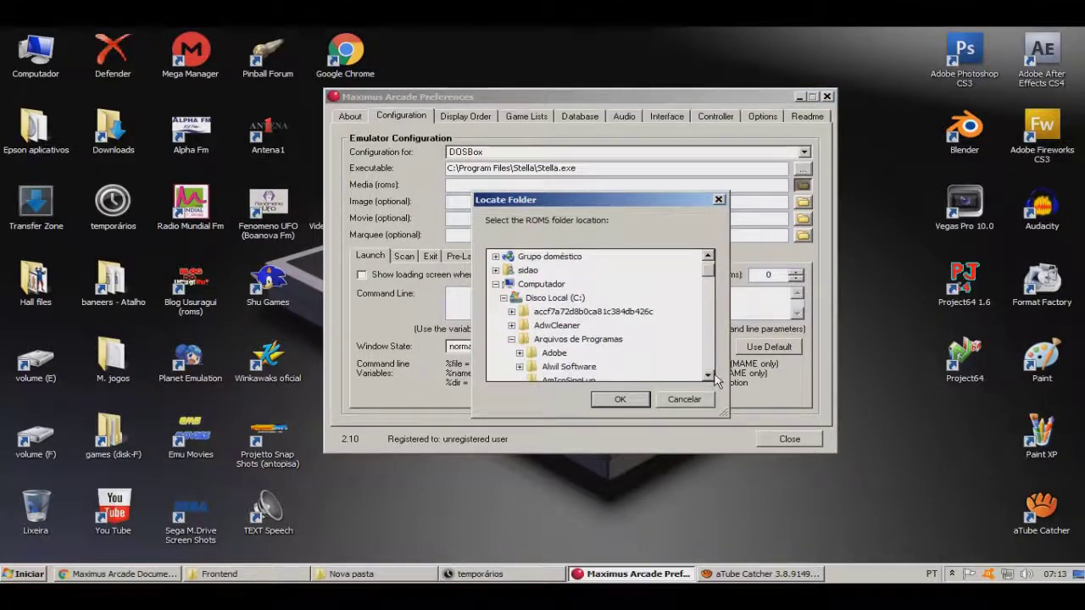
left_click(707, 376)
left_click(707, 375)
left_click(707, 375)
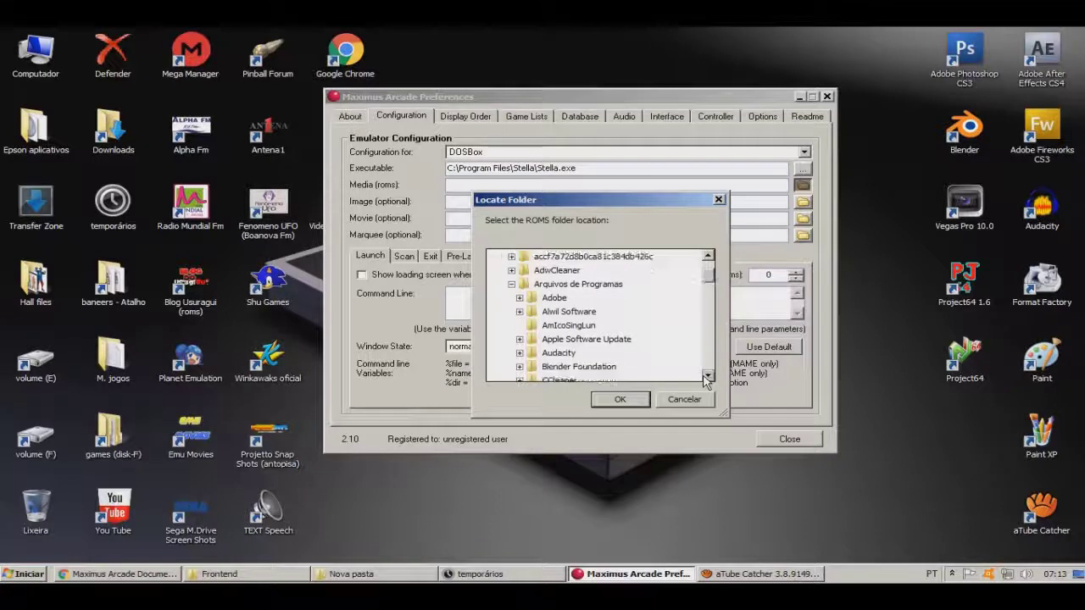
left_click_drag(710, 288, 712, 271)
left_click(554, 311)
left_click(495, 297)
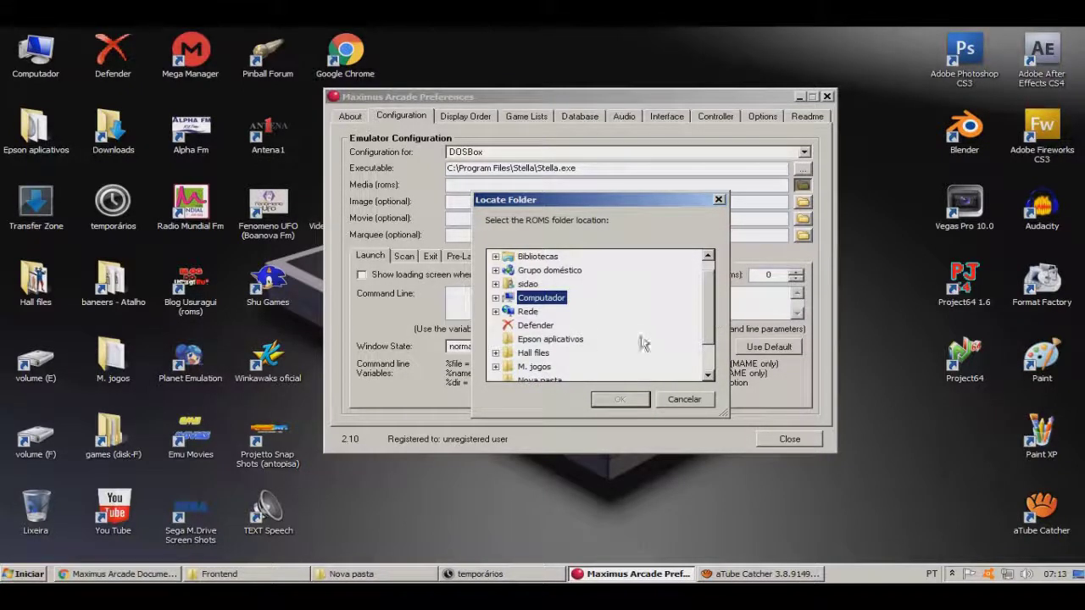
Set the media path to the Roms folder under M. jogos, Emuladores, ATARI
left_click(496, 367)
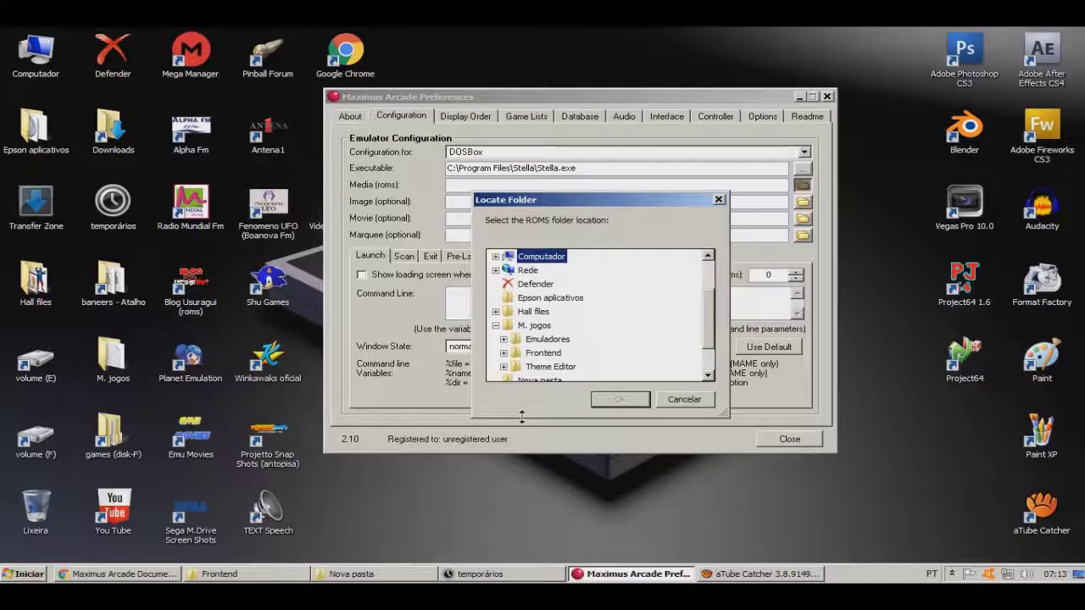
left_click_drag(521, 434, 521, 460)
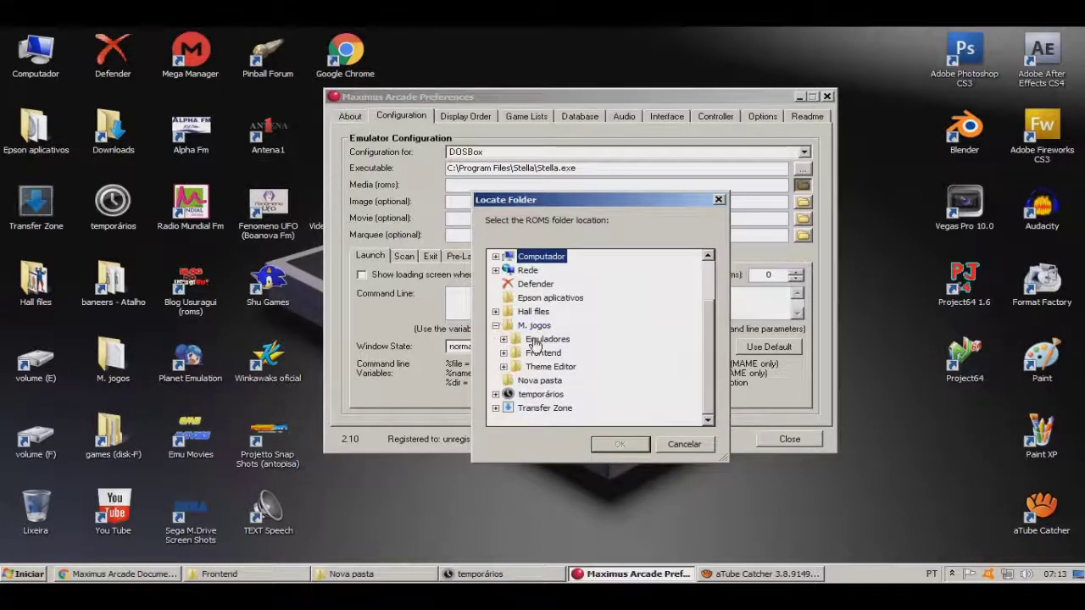
left_click(504, 339)
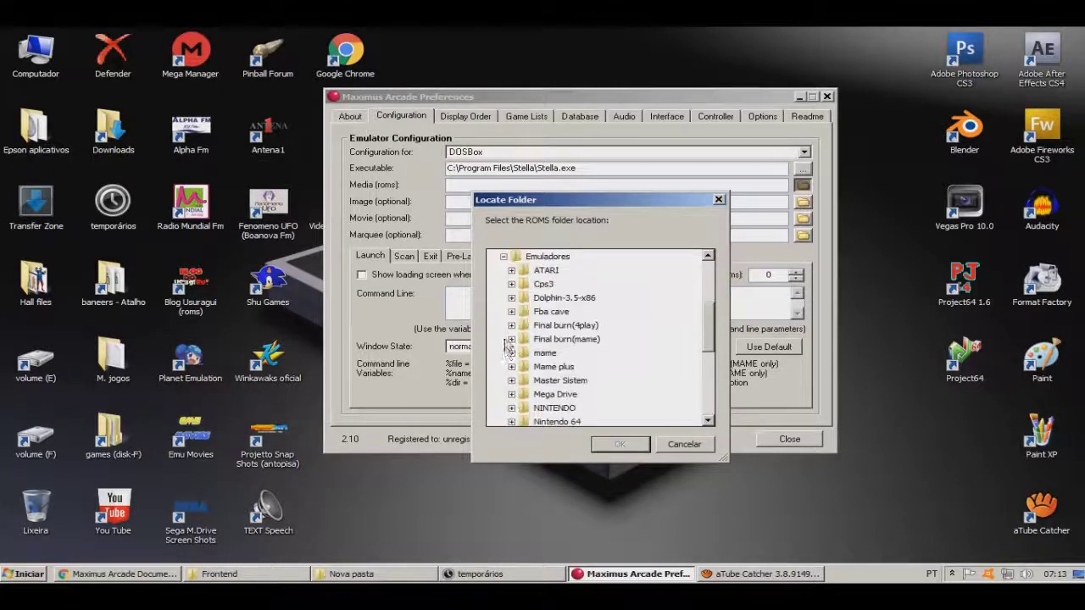
left_click(511, 270)
left_click(551, 284)
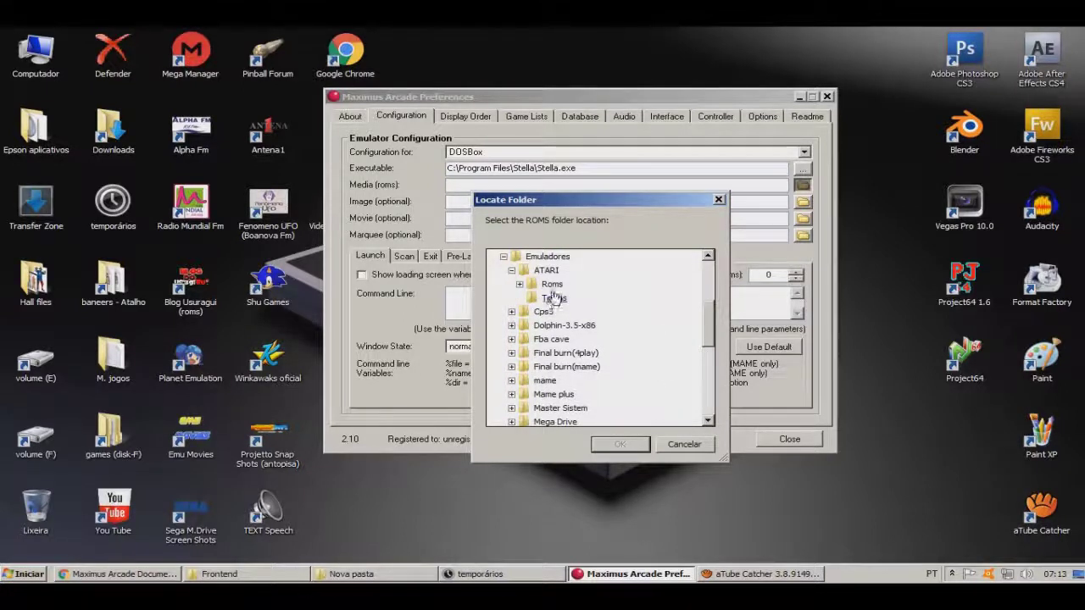
left_click(618, 444)
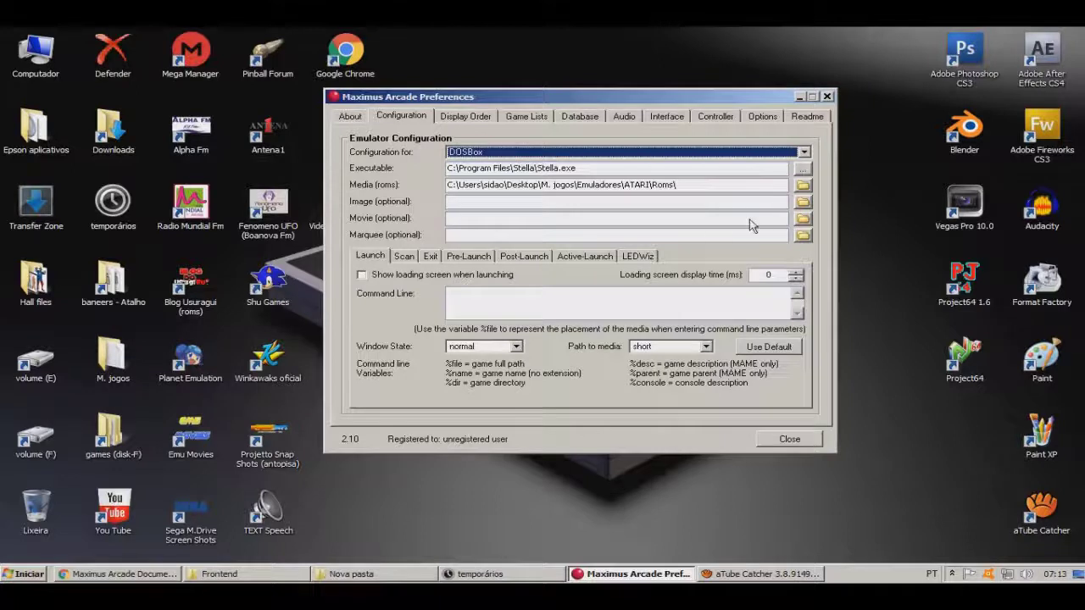
Set the image path to the Temas folder under M. jogos, Emuladores, ATARI
left_click(801, 201)
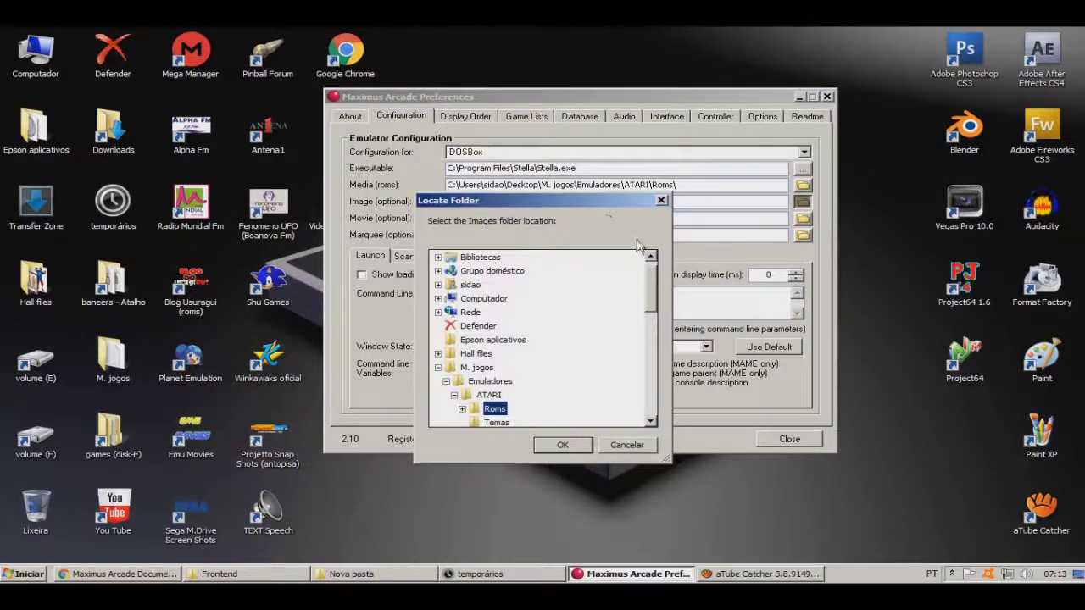
left_click_drag(699, 322, 698, 343)
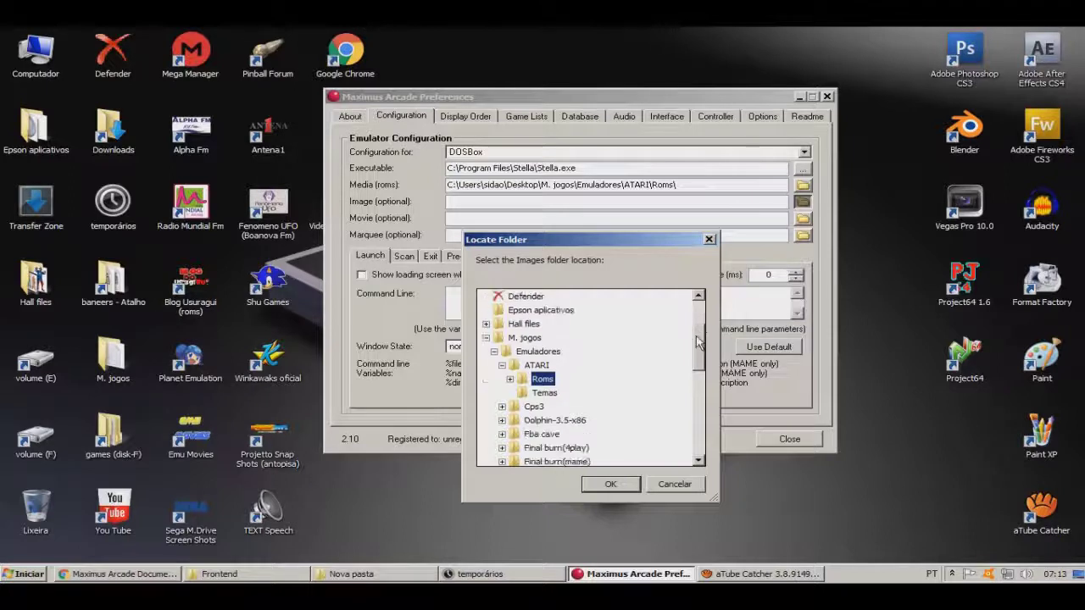
left_click(536, 394)
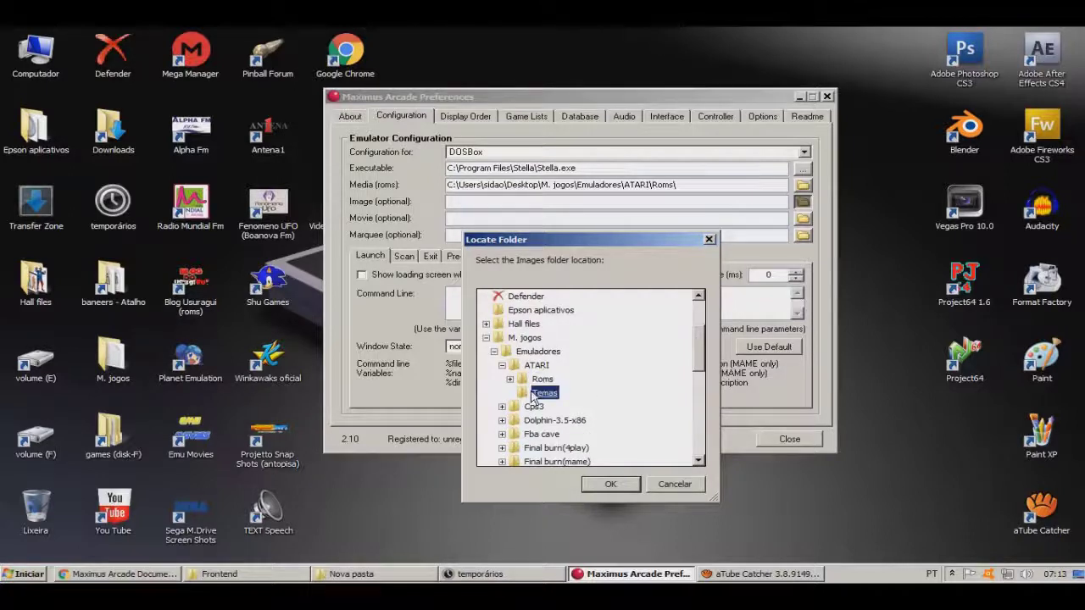
left_click(597, 485)
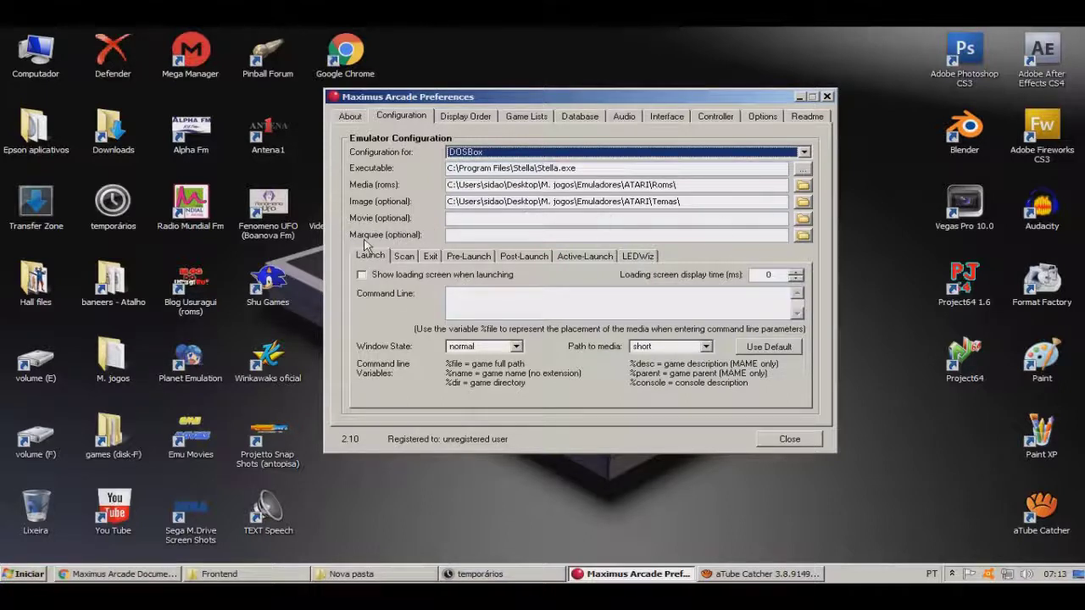
left_click(802, 221)
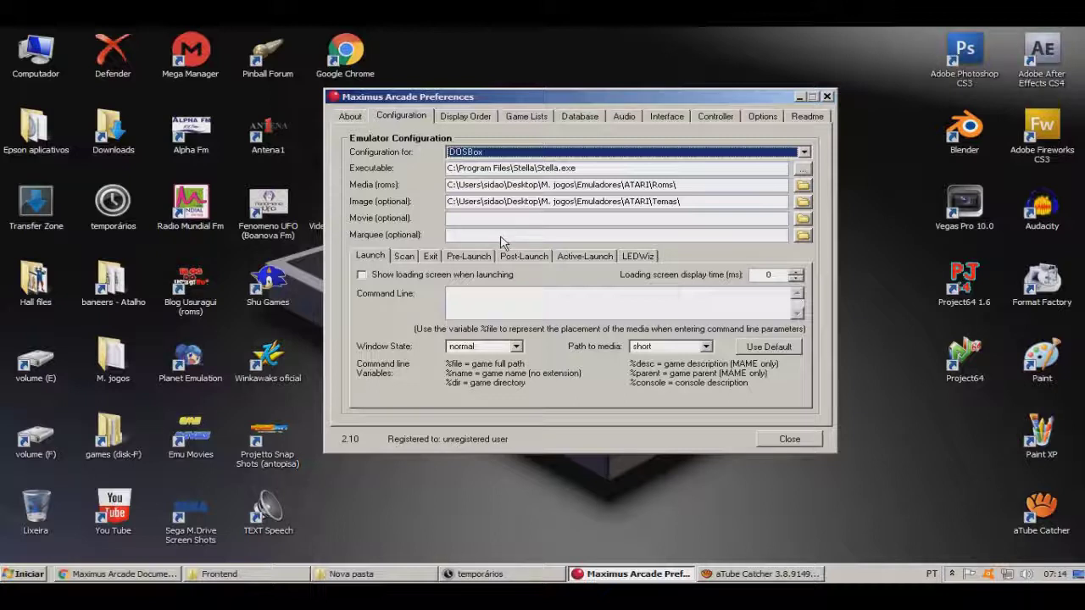
left_click_drag(542, 93, 546, 90)
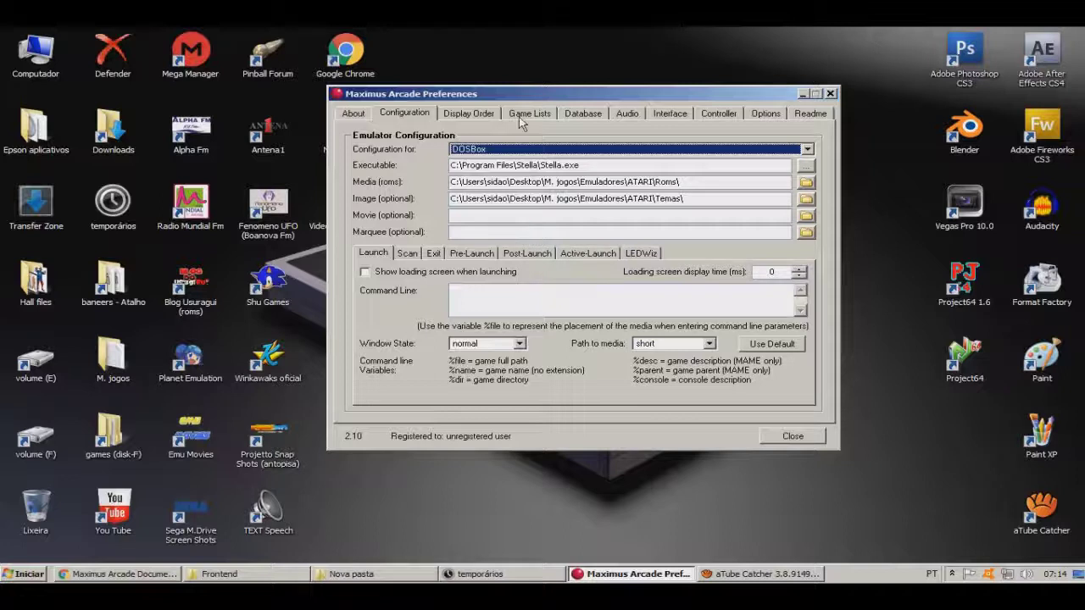
left_click_drag(532, 99, 539, 103)
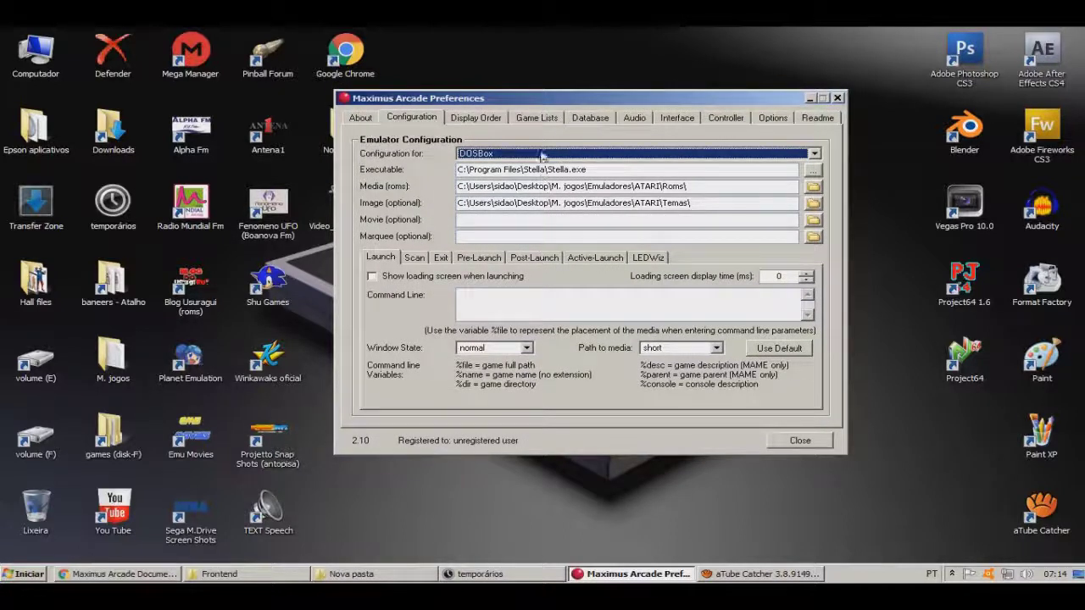
left_click_drag(549, 102, 556, 108)
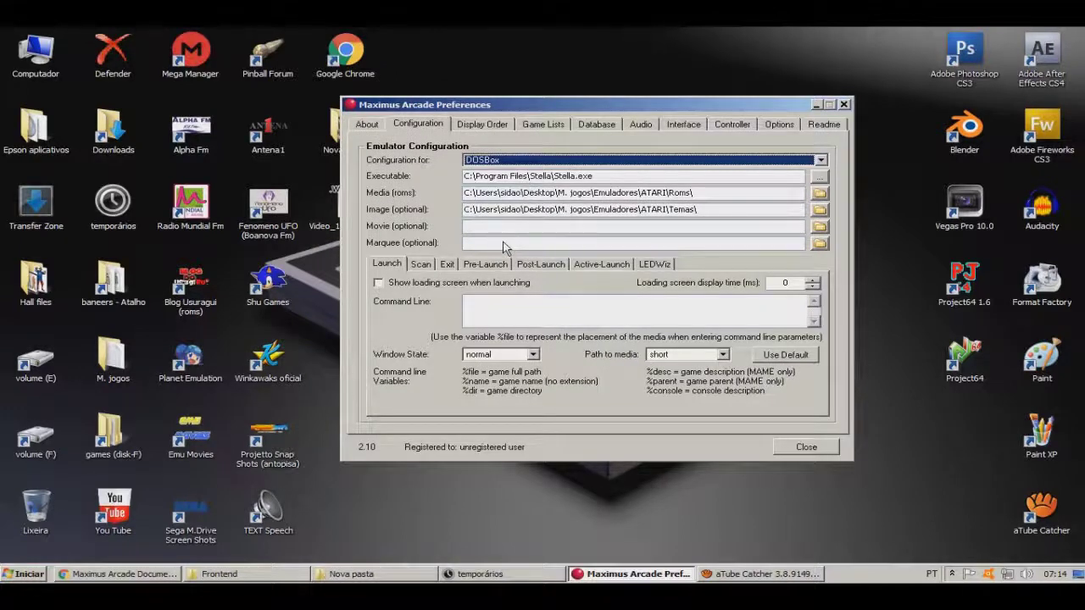
left_click_drag(546, 108, 561, 108)
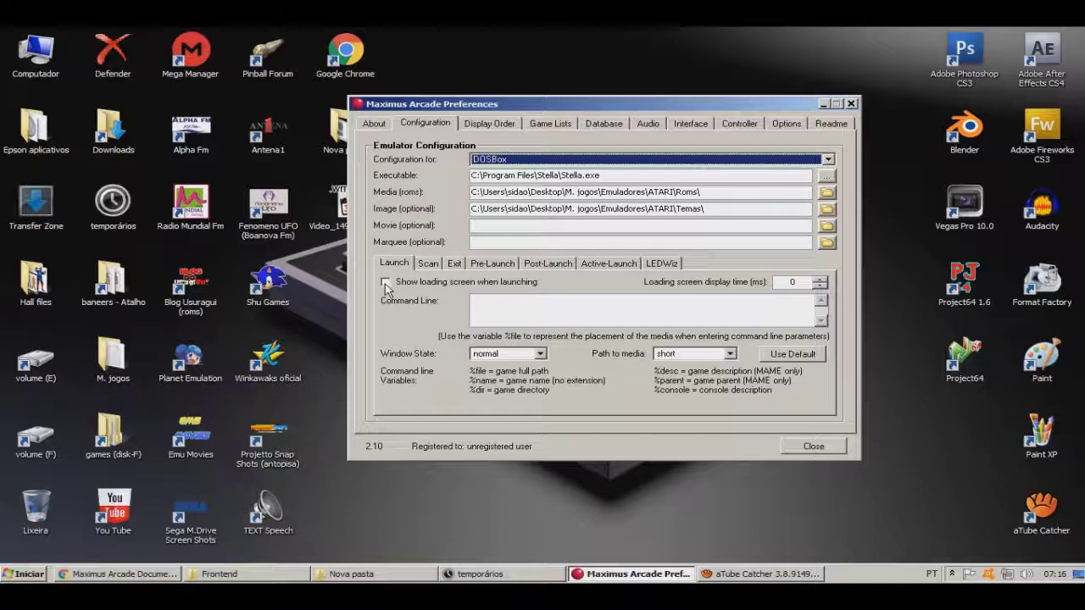
Try the loading screen option with a 250 ms display time, restoring it to off and 0 ms
left_click(385, 283)
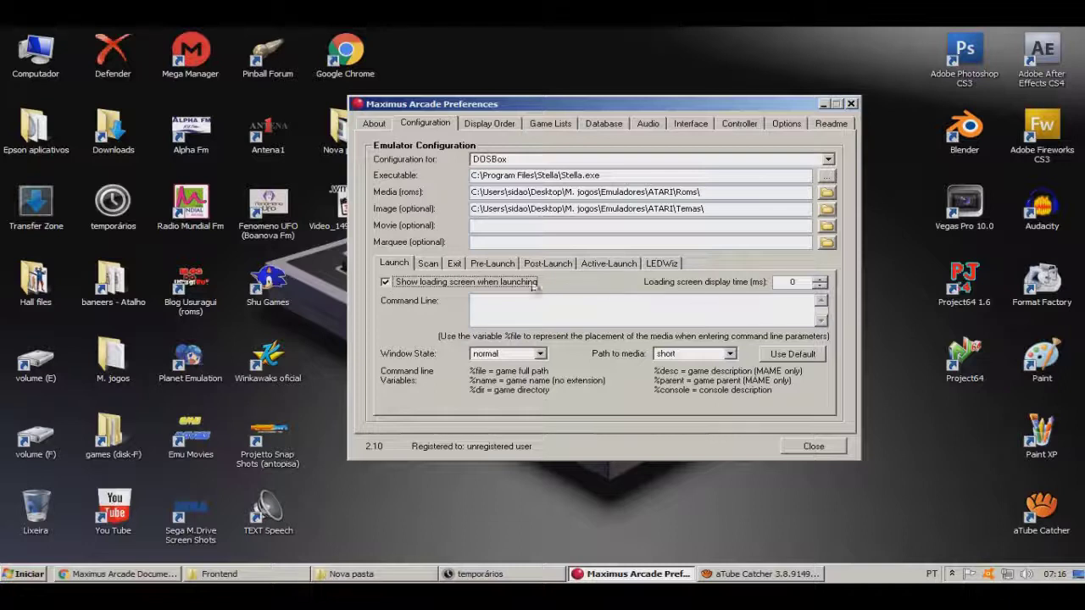
left_click(386, 282)
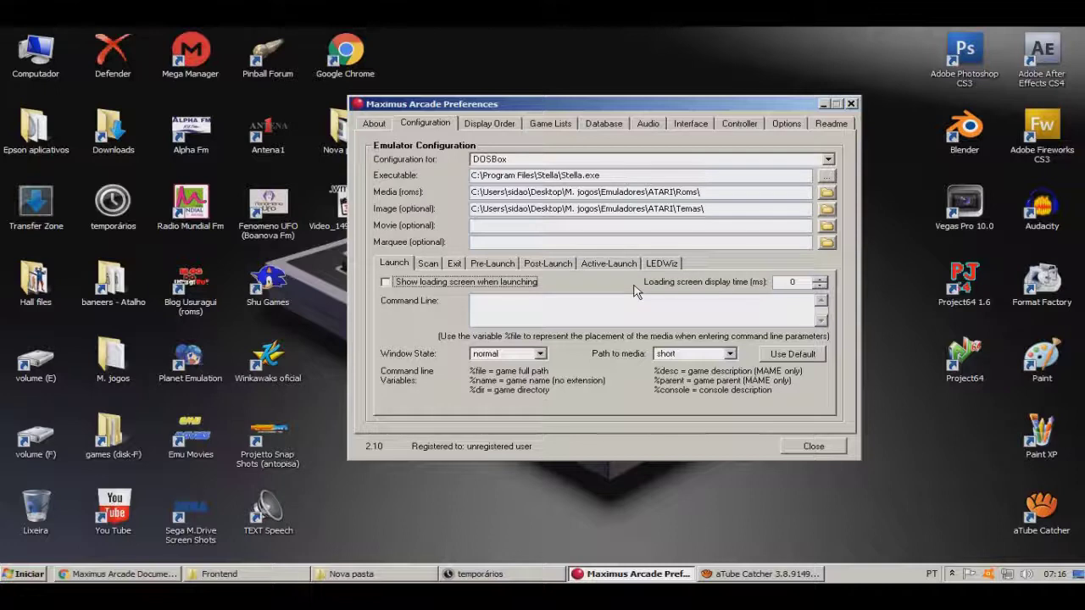
left_click(390, 282)
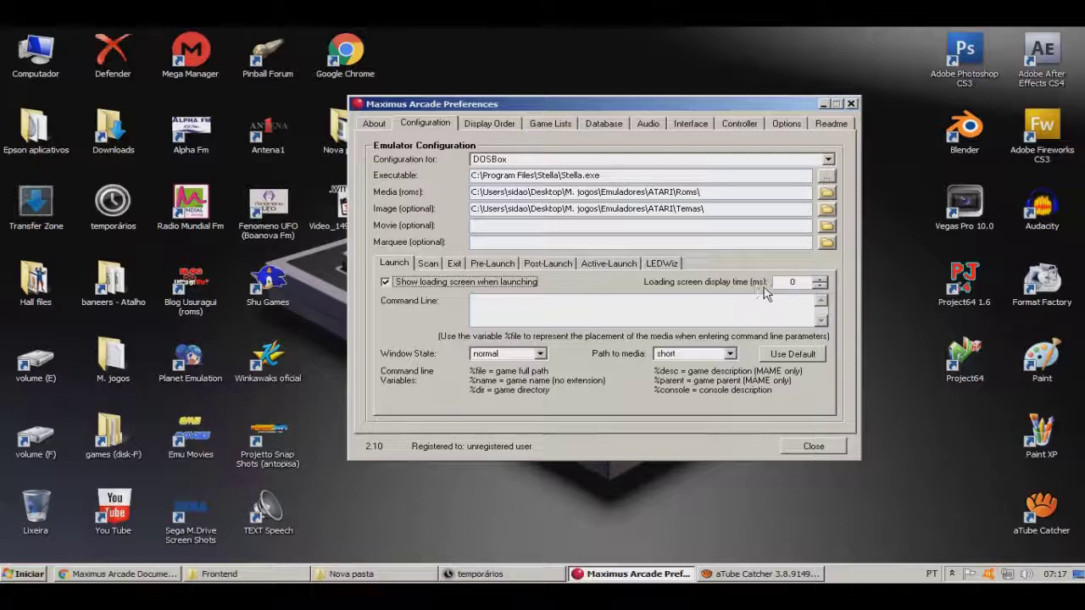
left_click(820, 278)
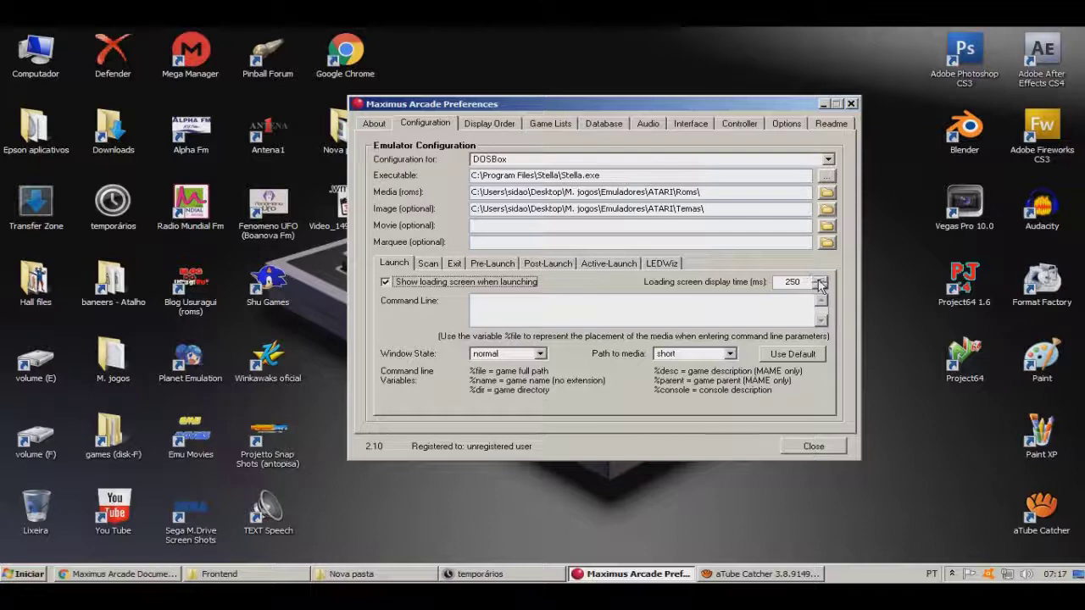
left_click(819, 288)
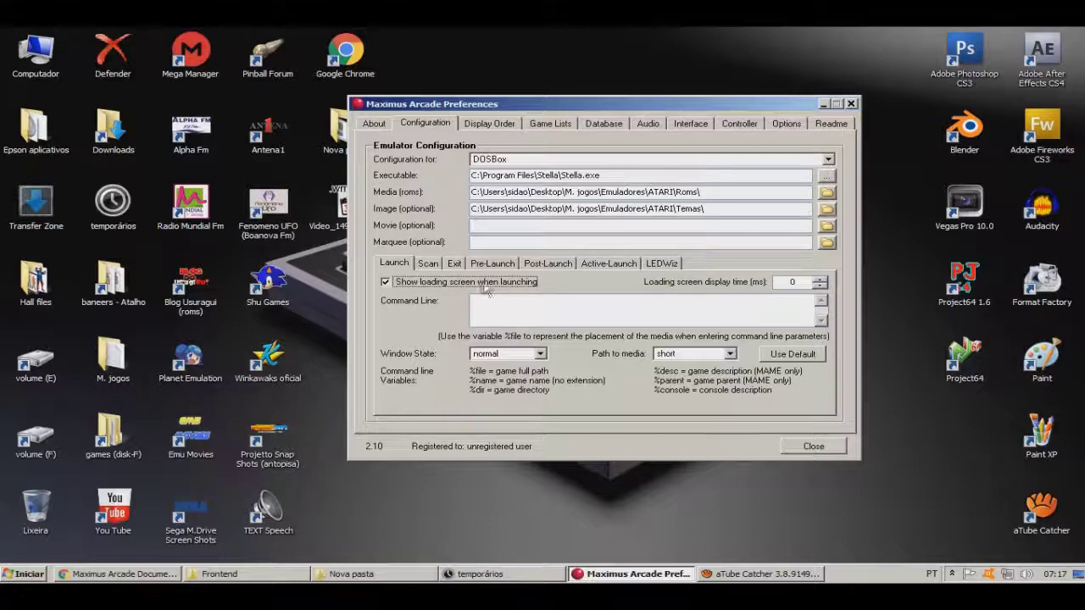
left_click(386, 282)
left_click(489, 310)
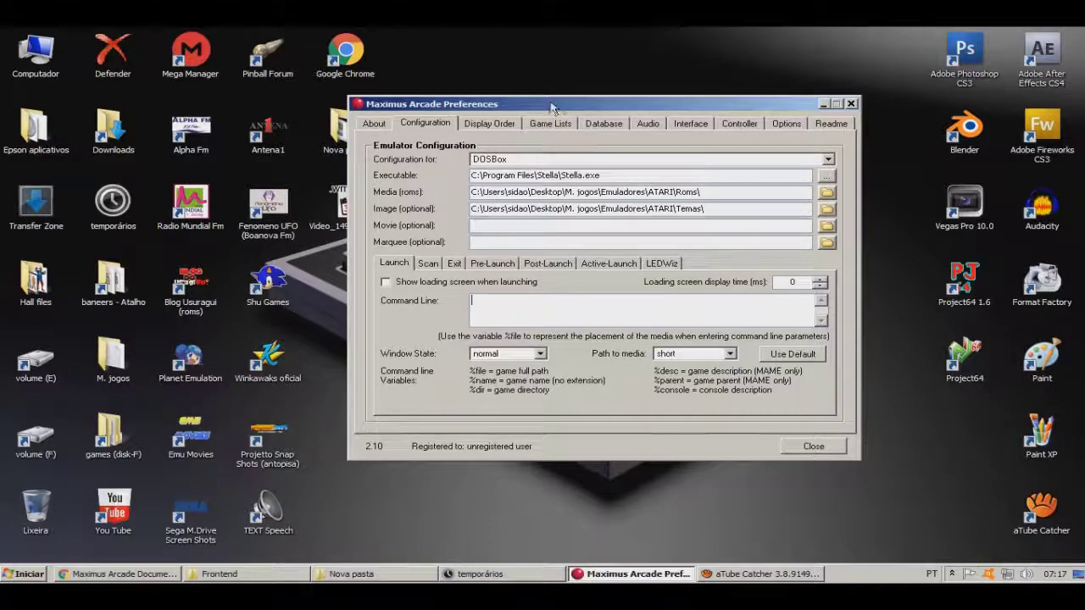
left_click_drag(551, 103, 564, 98)
left_click(501, 306)
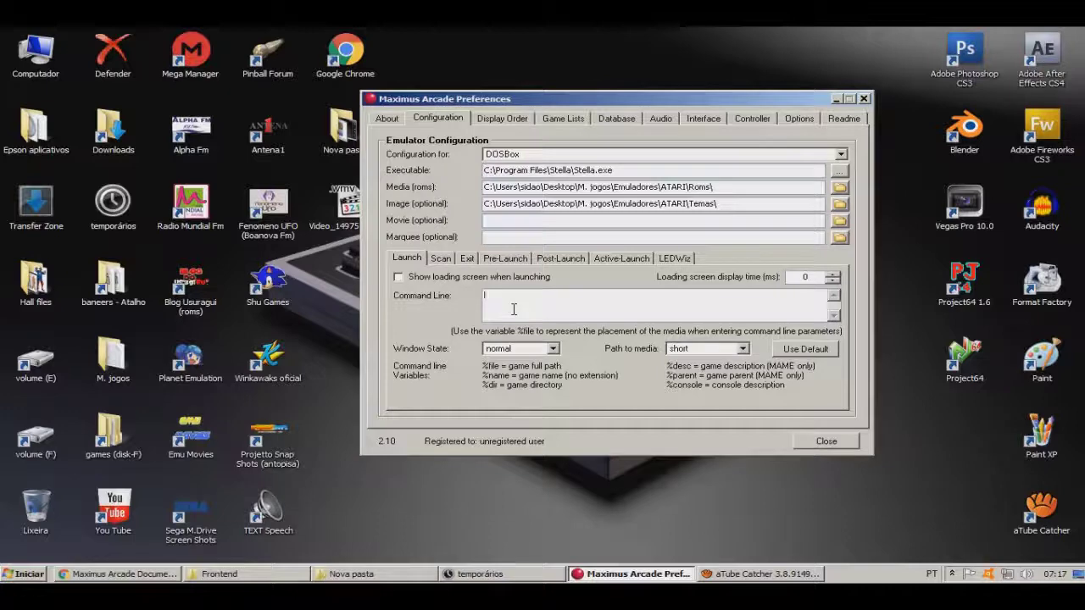
left_click_drag(515, 100, 499, 100)
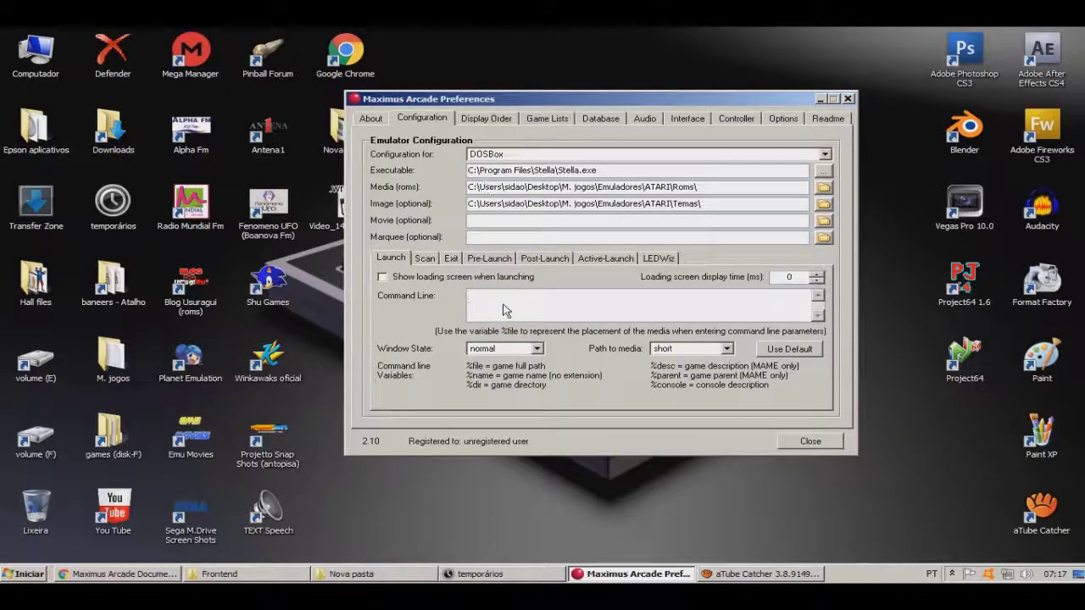
Switch to the Maximus Arcade documentation PDF in Chrome and find the page 2 table of emulators, command lines and scanned extensions
left_click(134, 573)
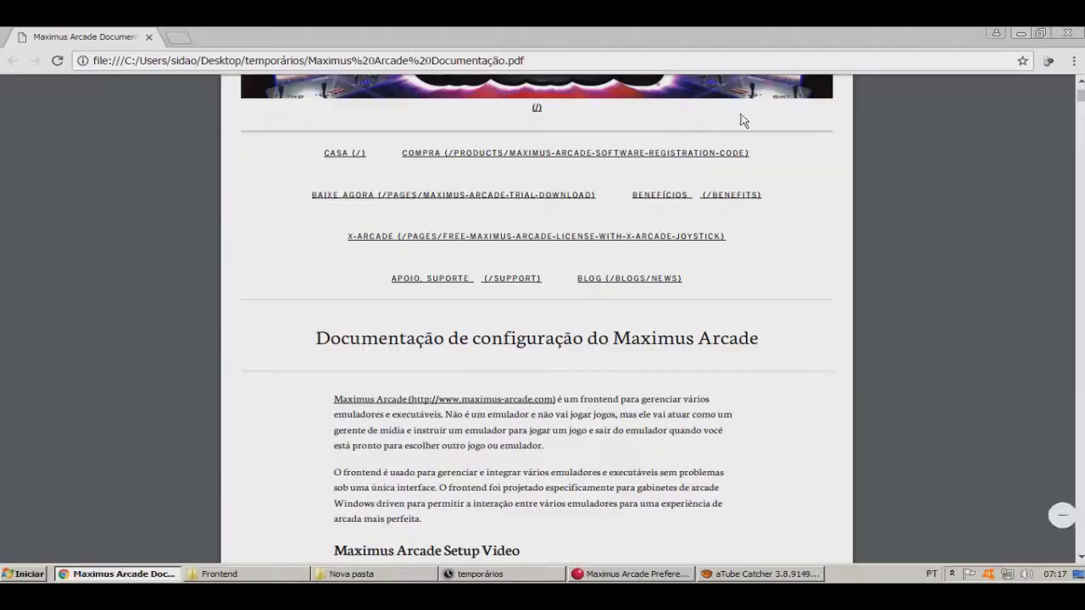
scroll(1081, 100, "up", 3)
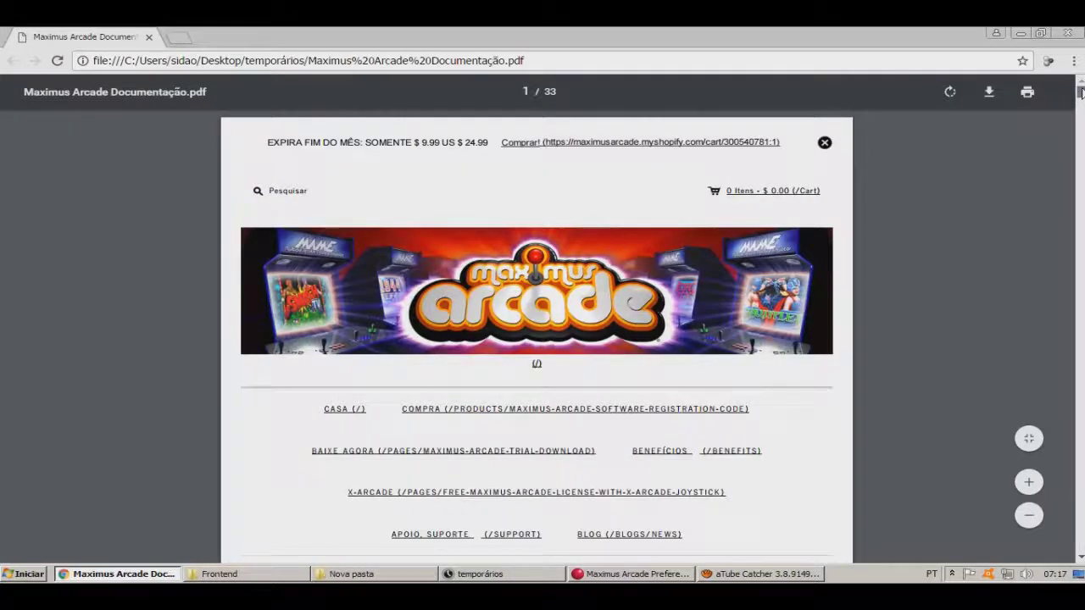
scroll(1080, 100, "down", 1)
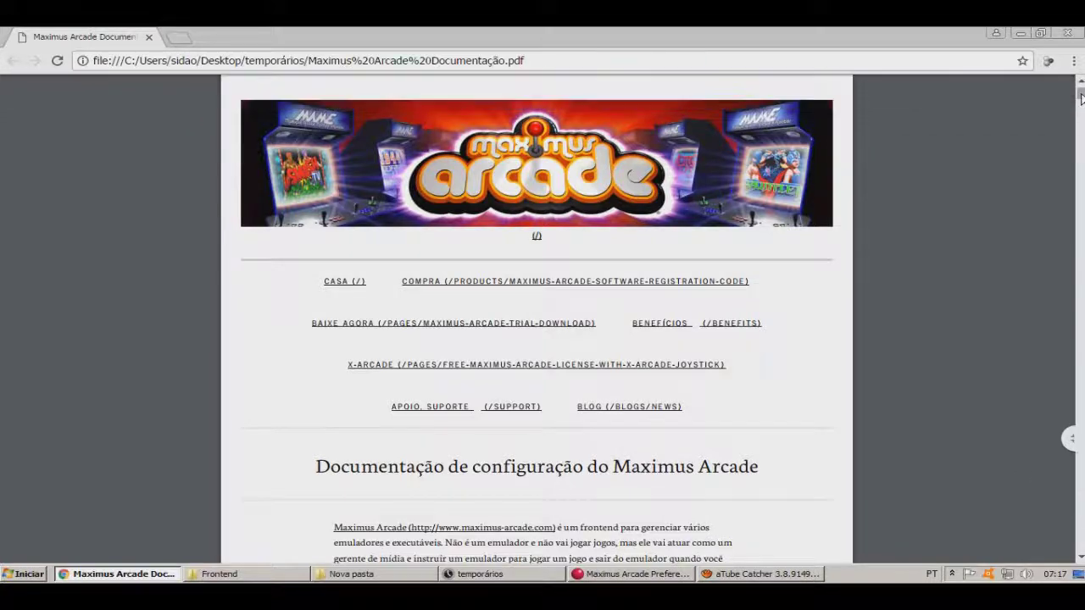
left_click_drag(1080, 98, 1080, 103)
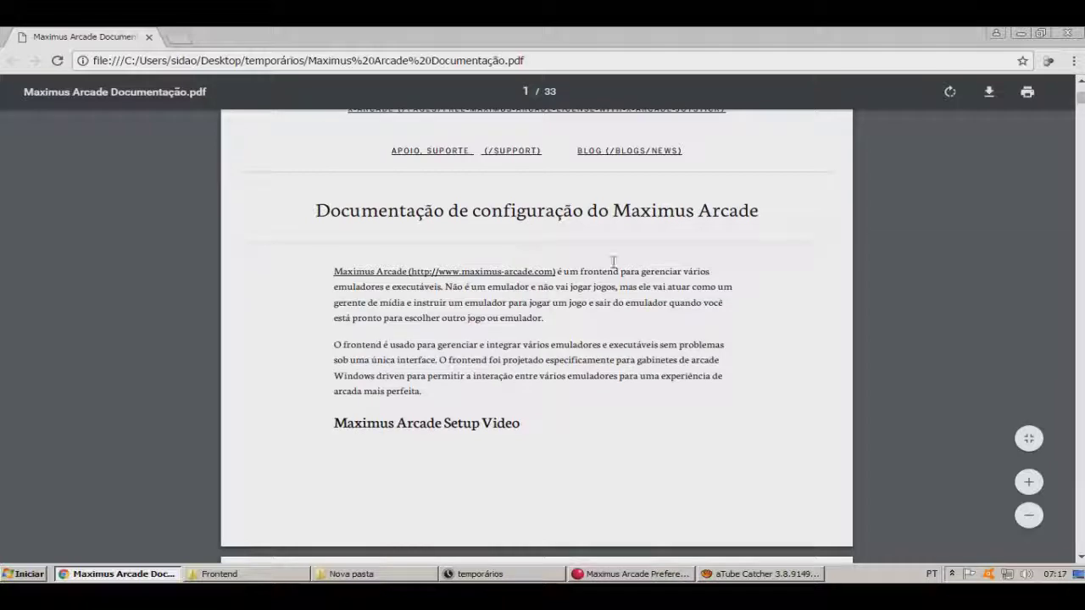
left_click_drag(1081, 102, 1080, 104)
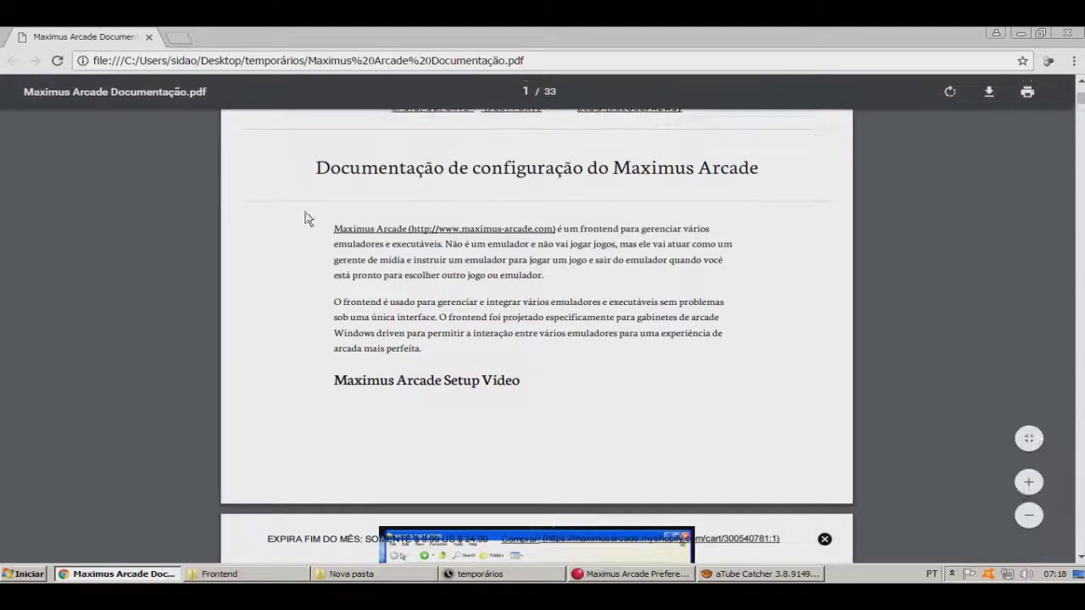
scroll(537, 339, "down", 3)
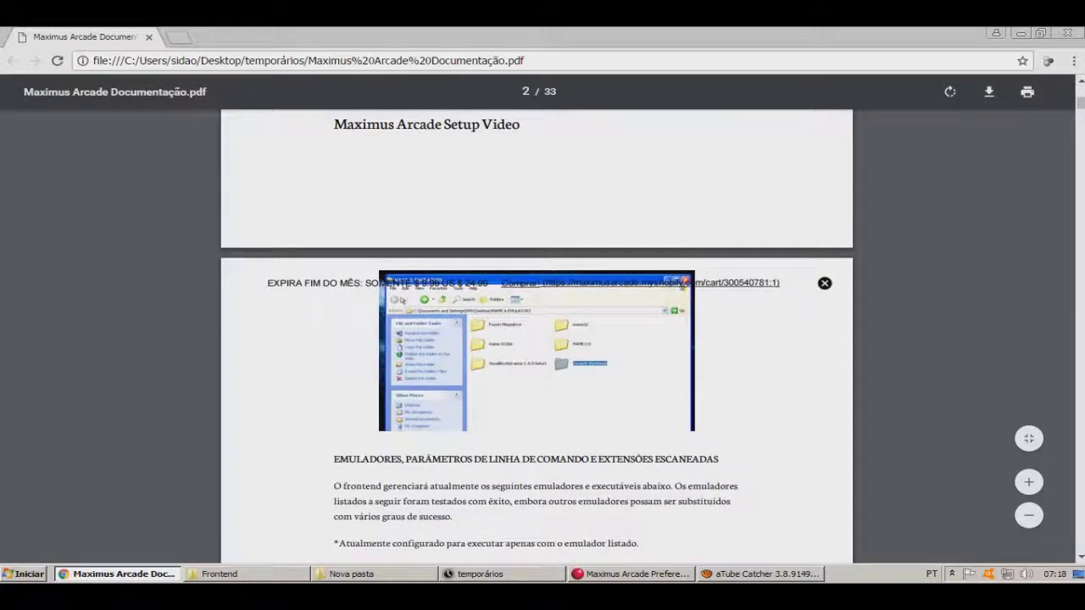
left_click_drag(1082, 106, 1082, 115)
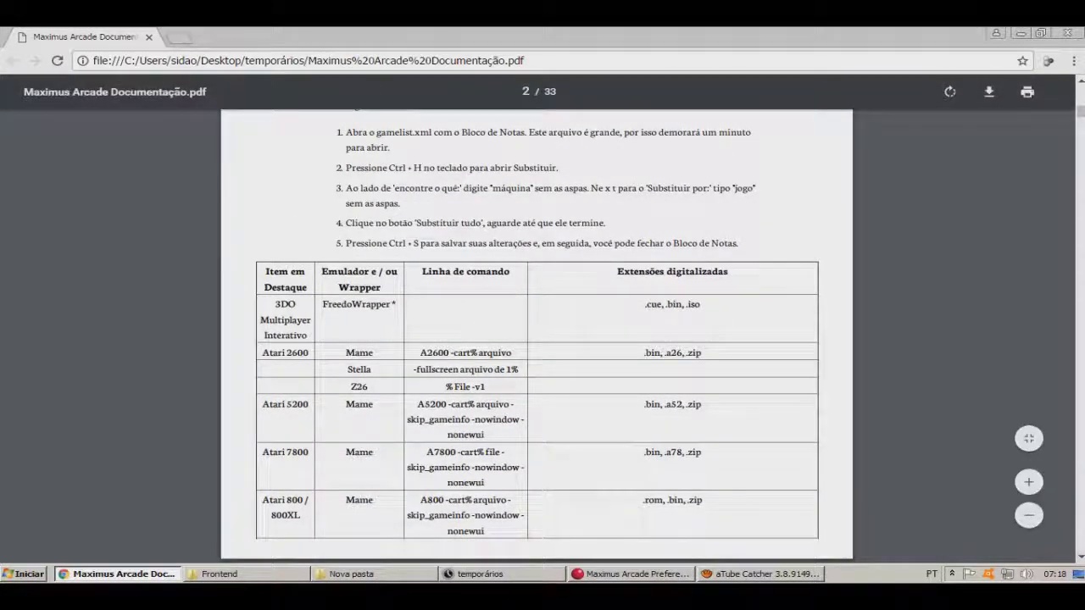
left_click_drag(1083, 116, 1081, 117)
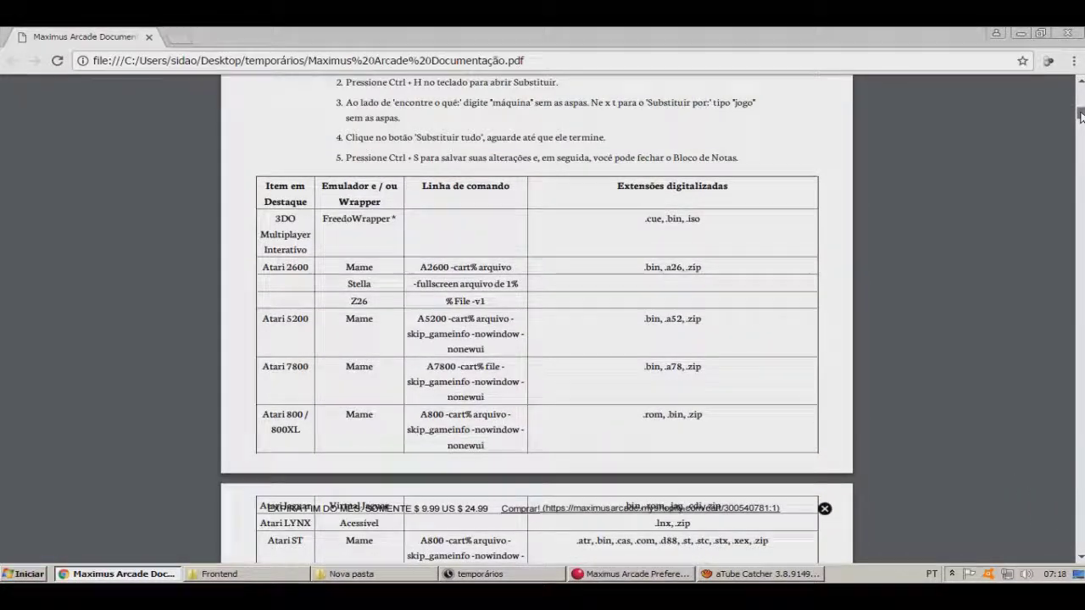
left_click(1081, 559)
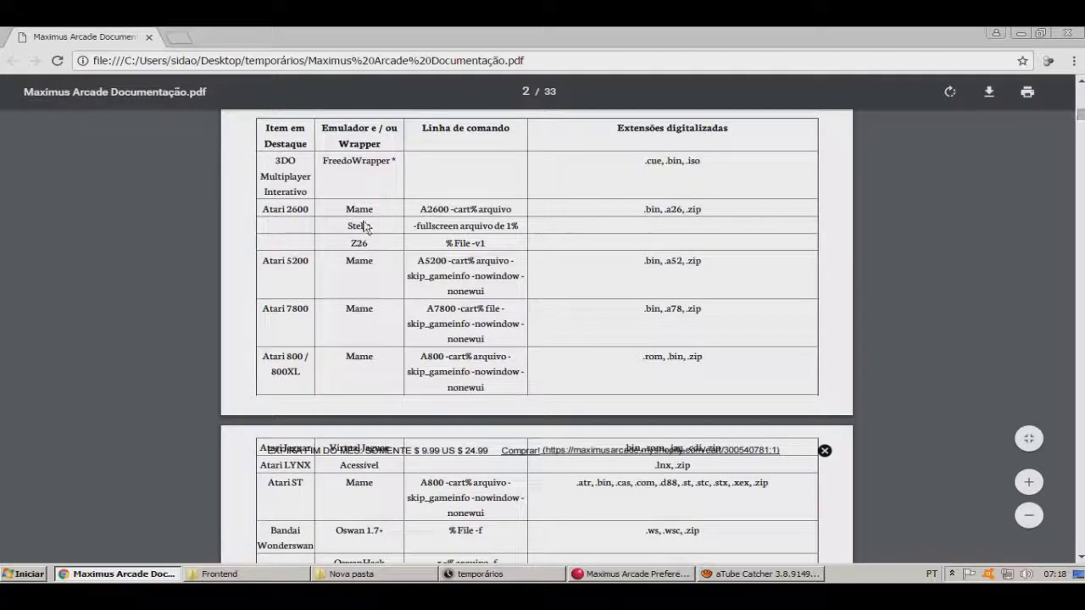
Examine the command-line parameters listed for the Atari 2600, 5200 and 7800 emulators
left_click_drag(293, 170, 307, 432)
left_click_drag(308, 372, 280, 159)
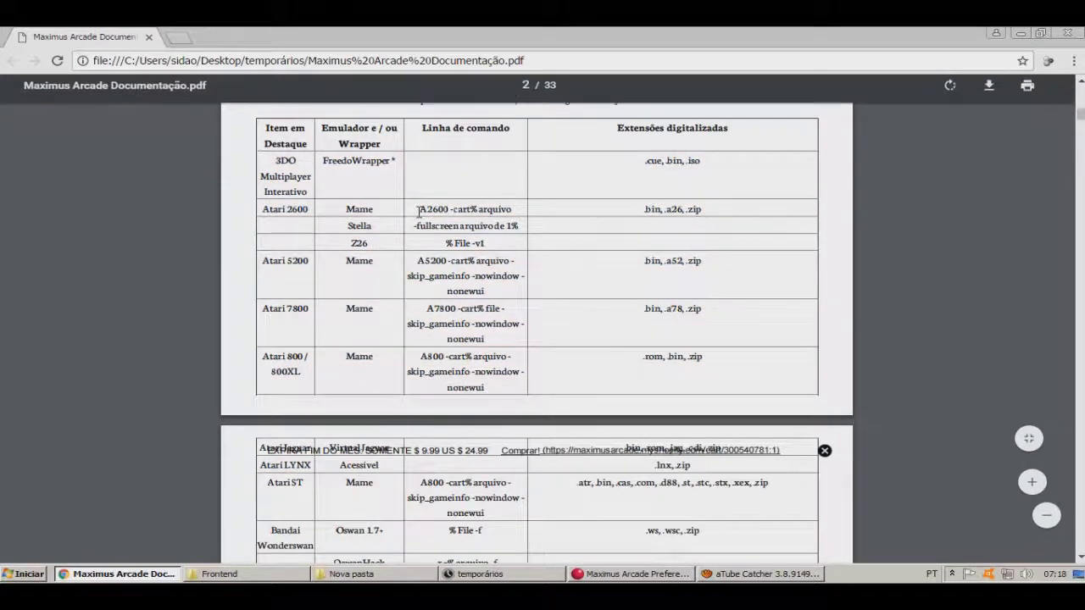
left_click_drag(418, 210, 515, 212)
left_click_drag(410, 232, 528, 225)
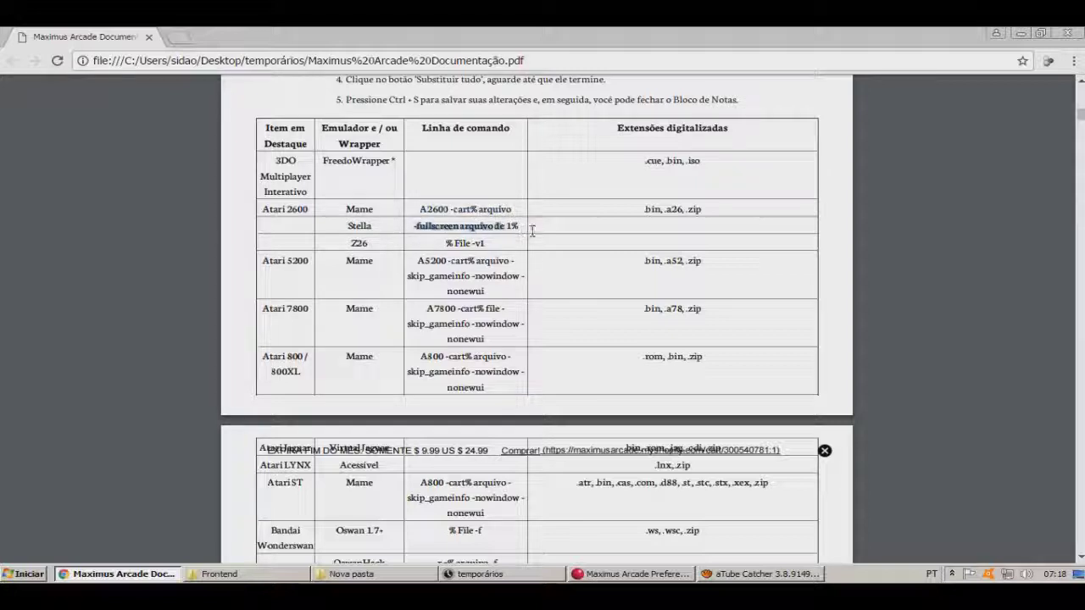
left_click(431, 247)
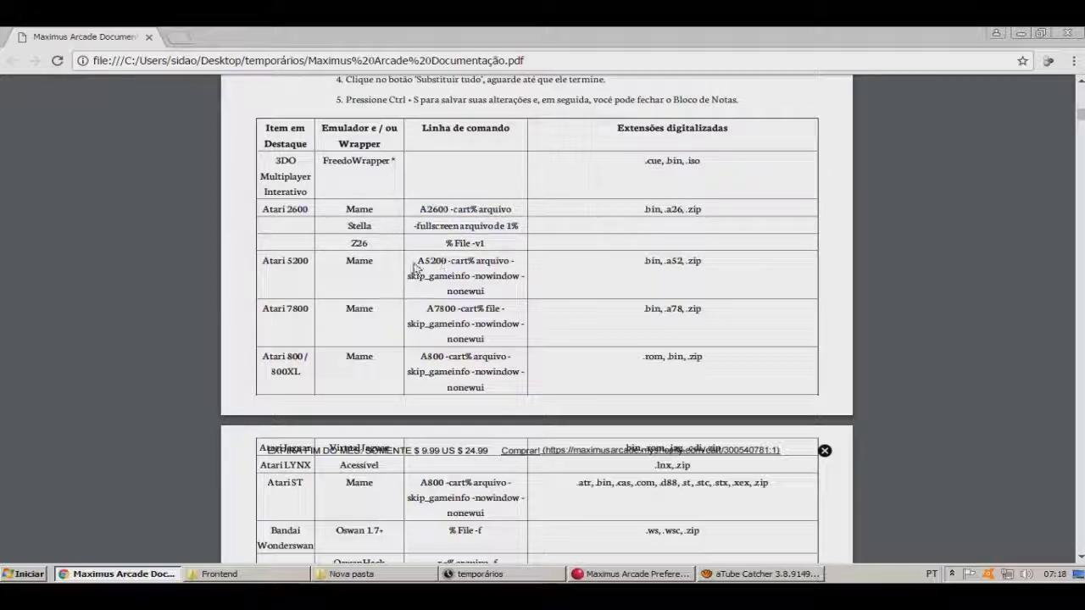
left_click_drag(515, 261, 415, 263)
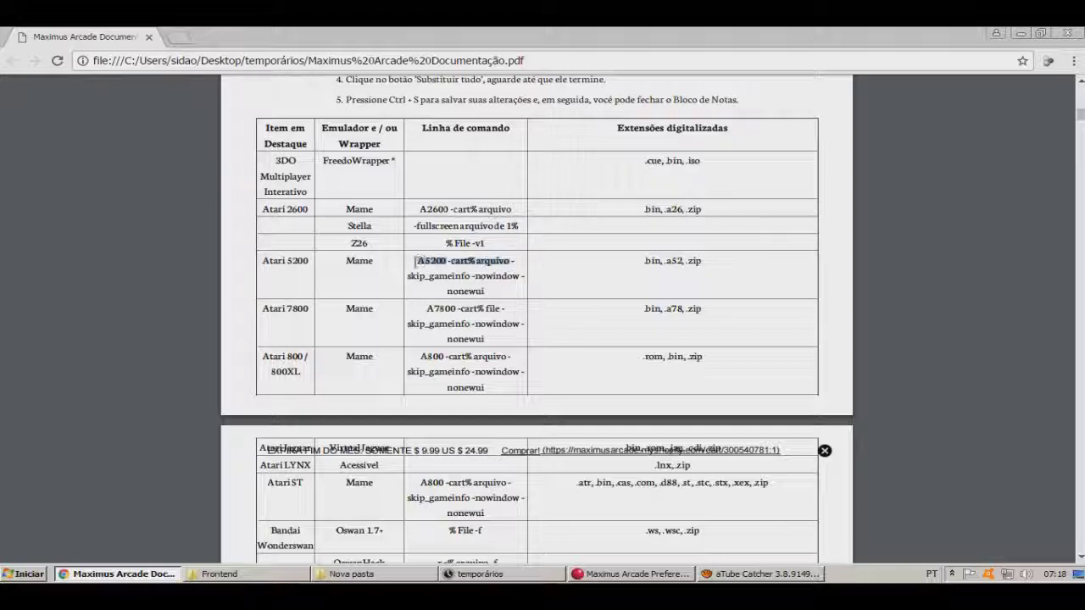
left_click_drag(521, 280, 423, 310)
left_click_drag(524, 324, 410, 324)
left_click_drag(490, 337, 427, 336)
left_click(426, 336)
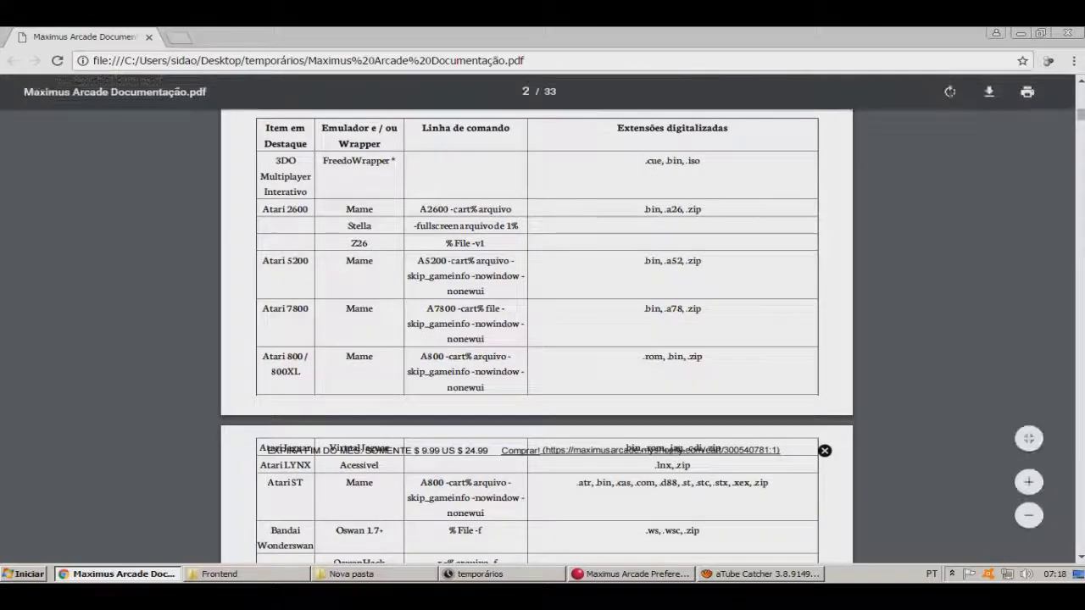
Review the scanned file extensions for the emulators from Capcom Play System 3 to Kawaks and return to the Maximus Arcade preferences
left_click_drag(1080, 115, 1082, 127)
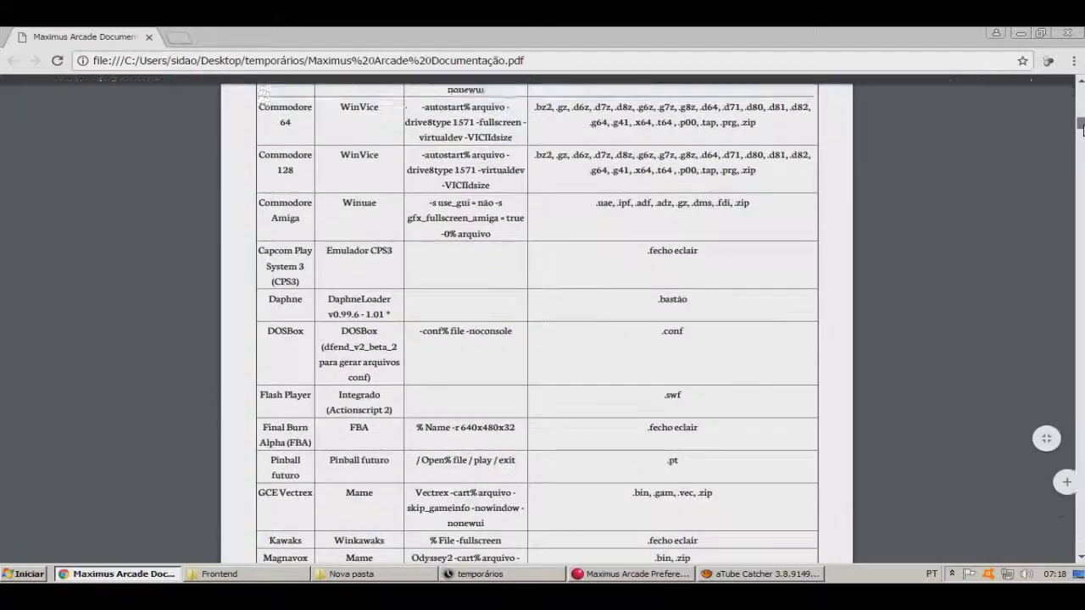
left_click_drag(709, 251, 648, 253)
left_click_drag(688, 300, 647, 300)
left_click_drag(688, 331, 653, 331)
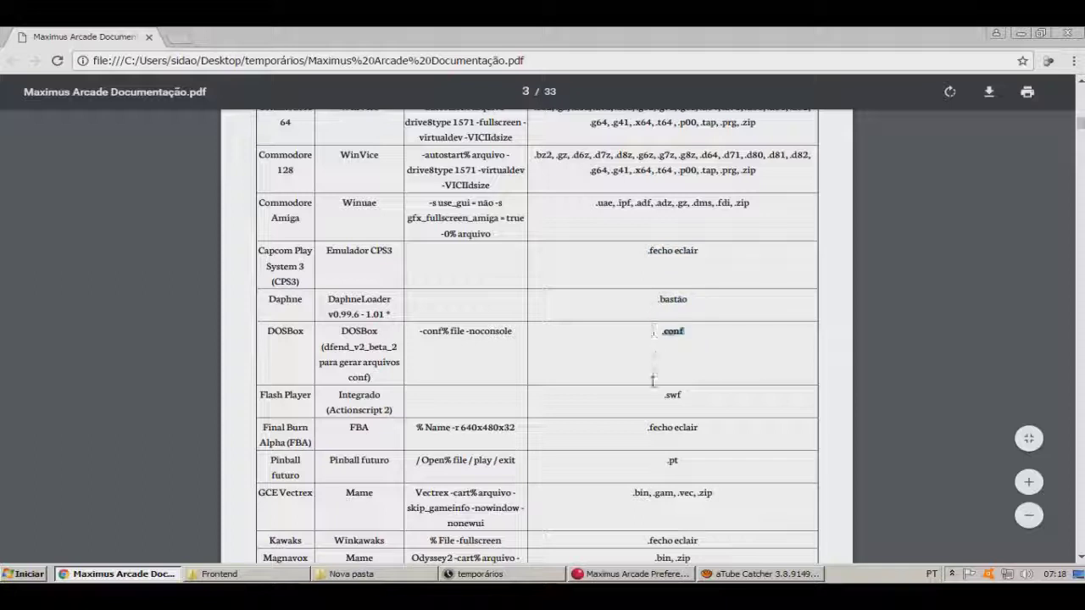
left_click_drag(705, 430, 644, 429)
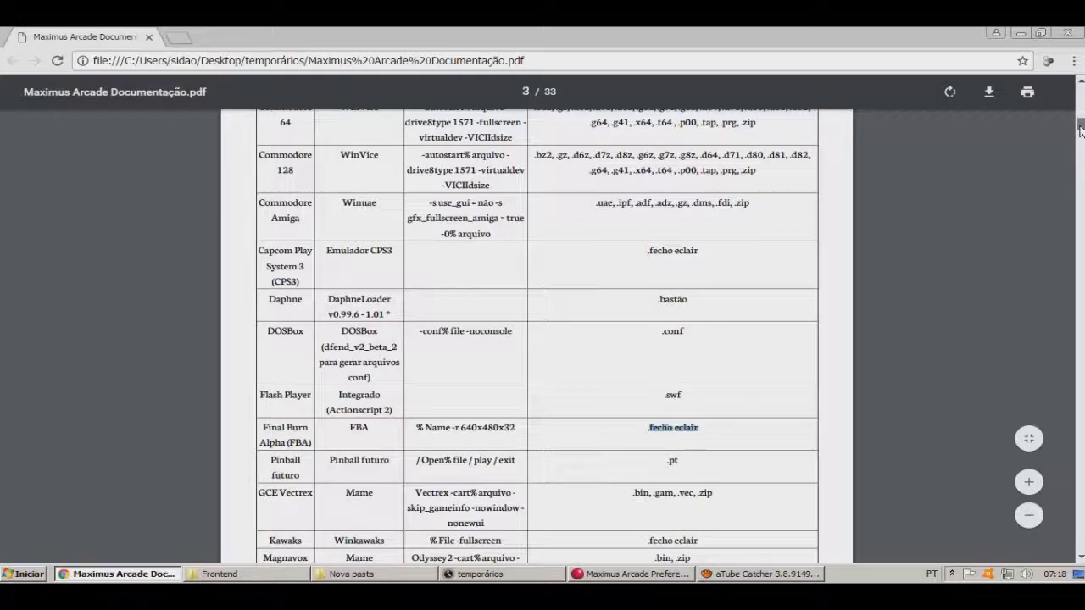
scroll(1080, 131, "down", 1)
left_click_drag(707, 498, 644, 498)
left_click_drag(718, 450, 629, 450)
left_click_drag(687, 426, 663, 420)
left_click_drag(700, 388, 627, 385)
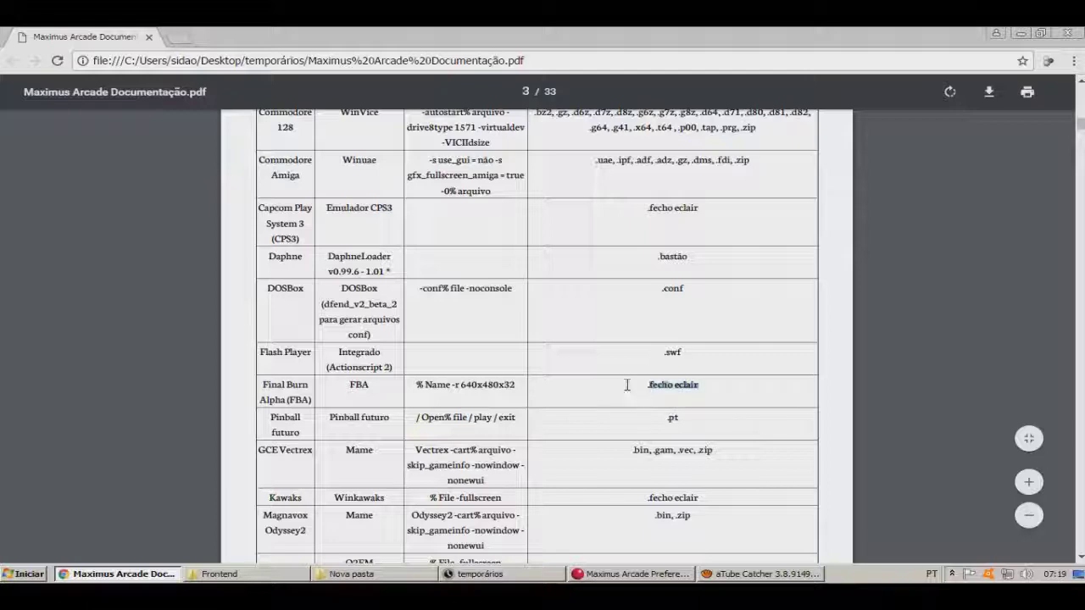
left_click_drag(1080, 124, 1081, 156)
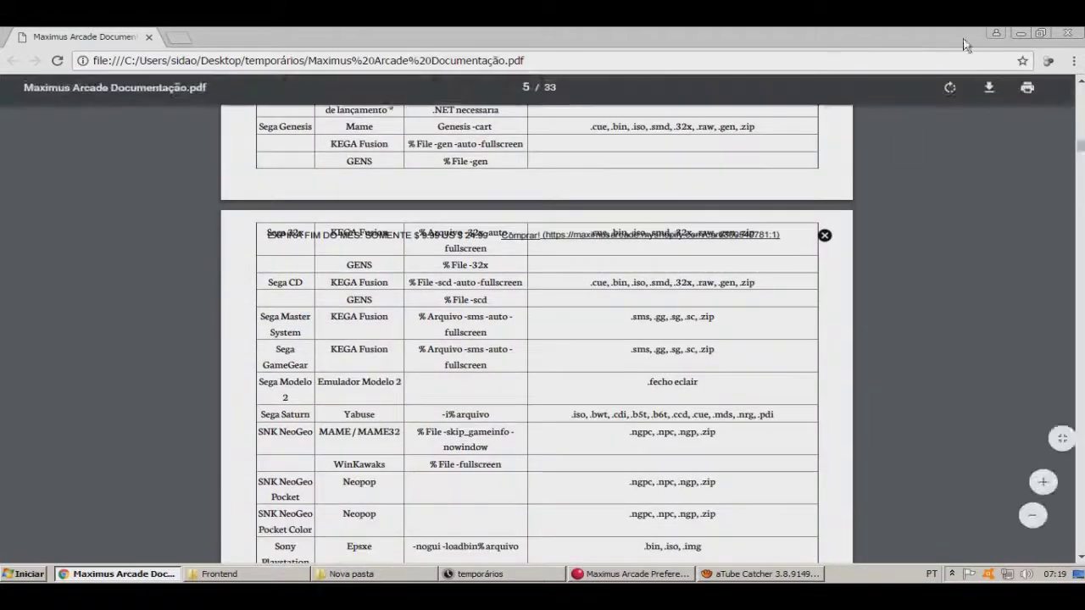
left_click(1018, 33)
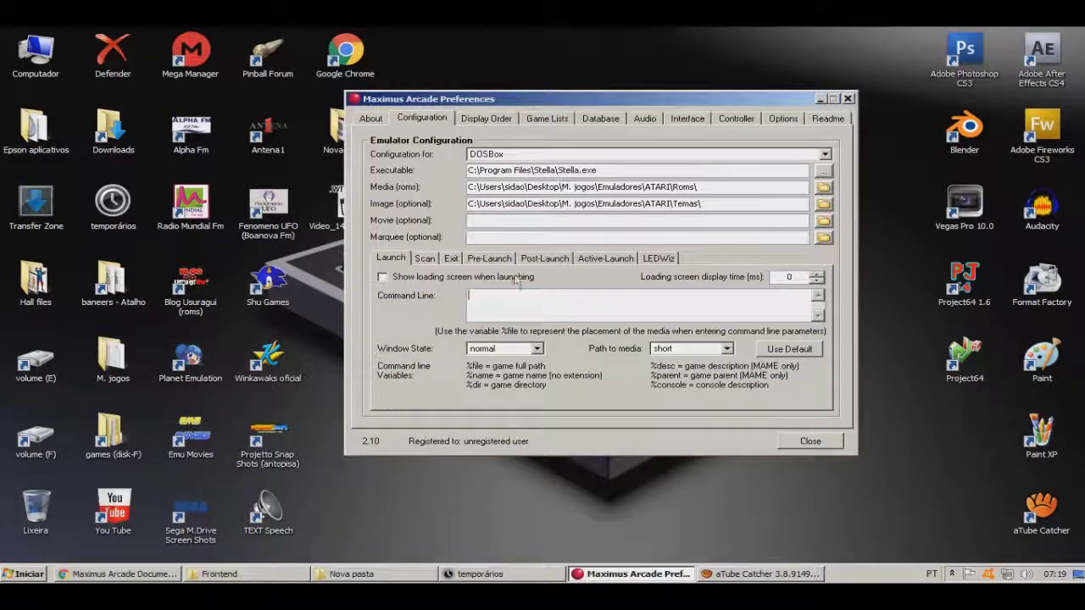
left_click_drag(566, 105, 573, 111)
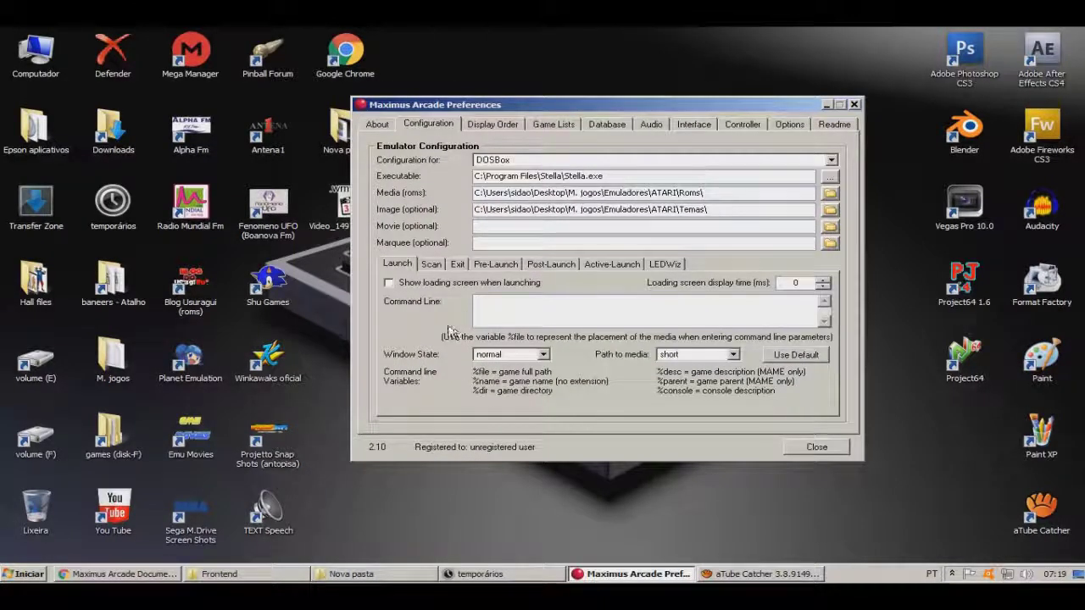
left_click_drag(621, 109, 608, 111)
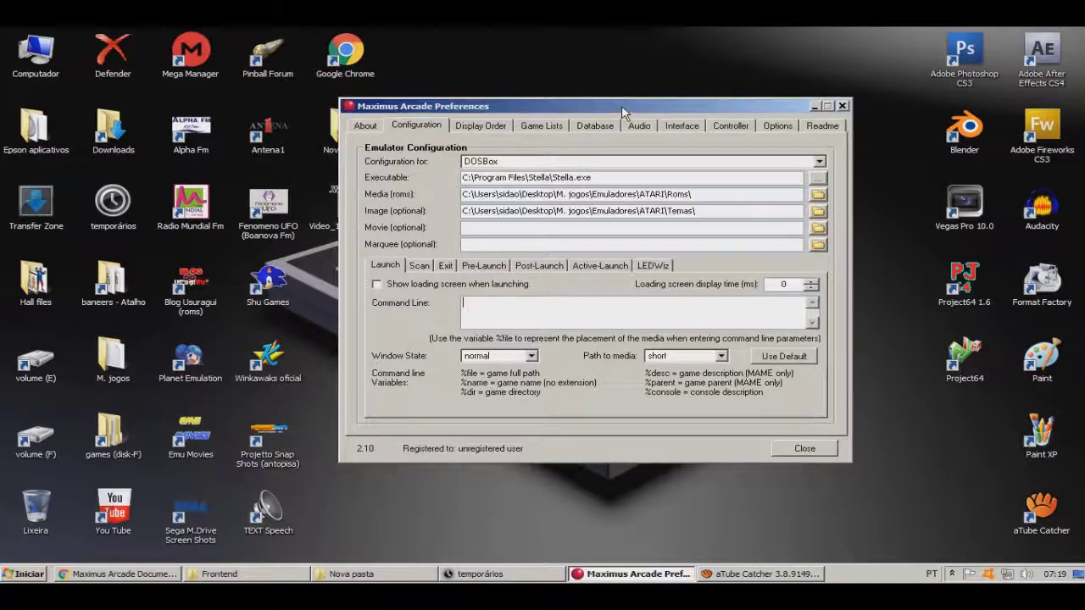
left_click_drag(619, 112, 623, 112)
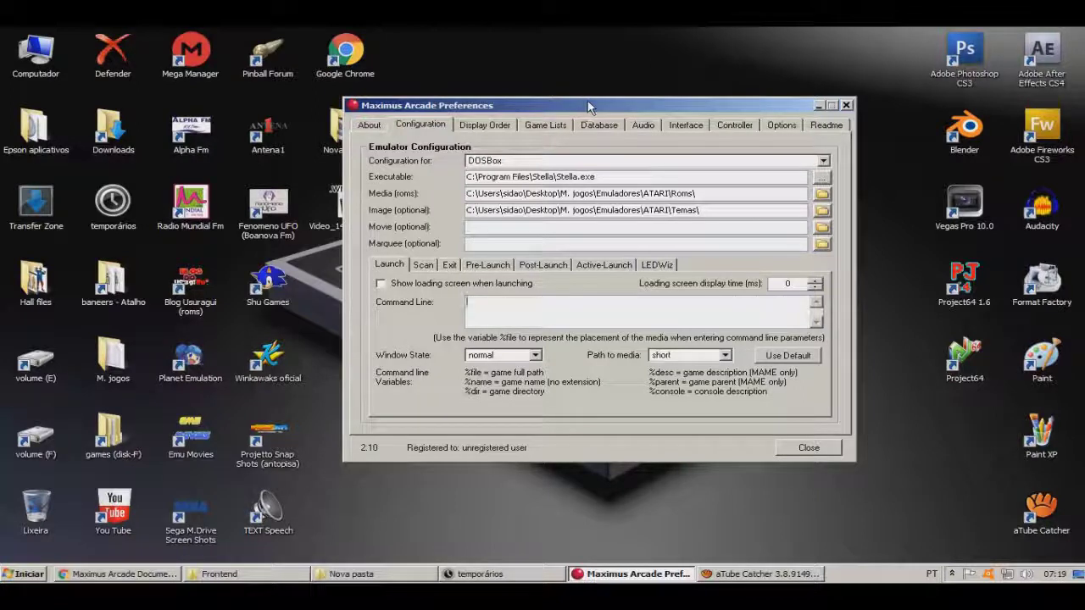
mouse_move(574, 108)
left_mouse_down()
mouse_move(561, 112)
mouse_move(575, 104)
left_mouse_up()
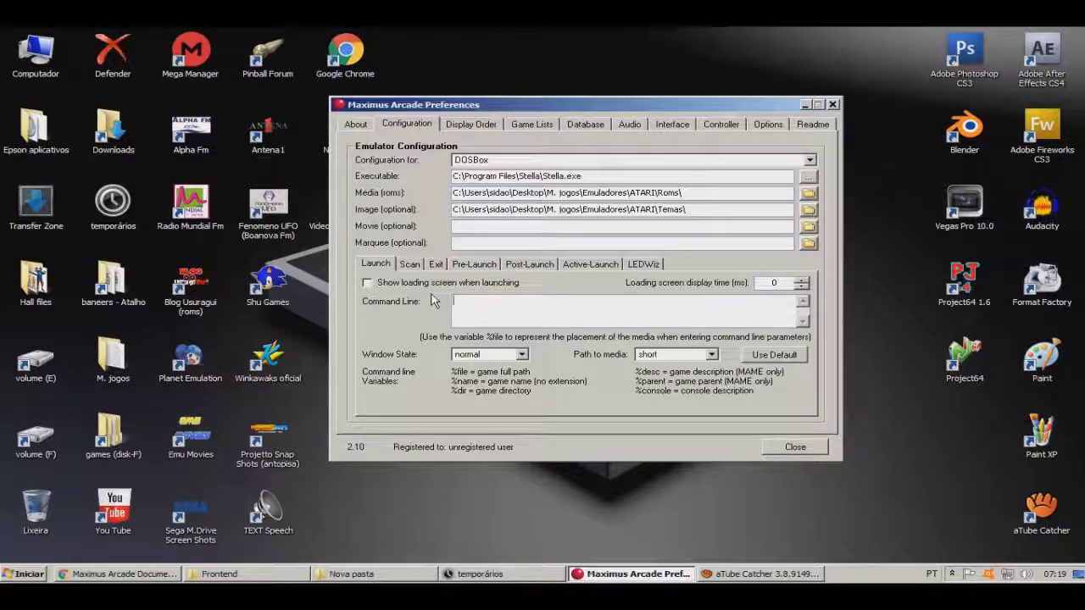
left_click(409, 265)
left_click(394, 266)
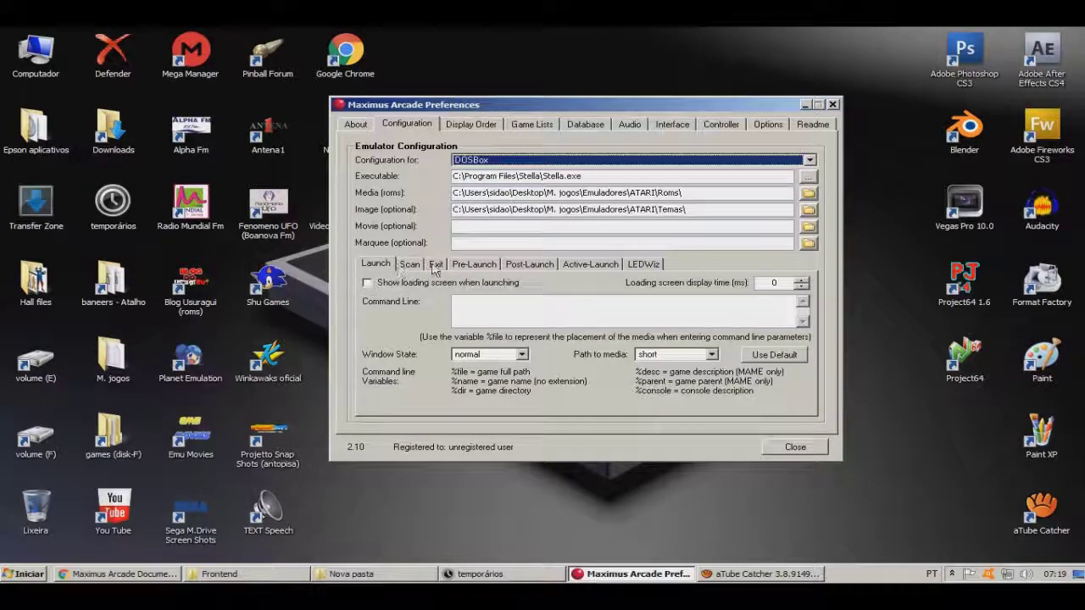
left_click_drag(550, 109, 547, 101)
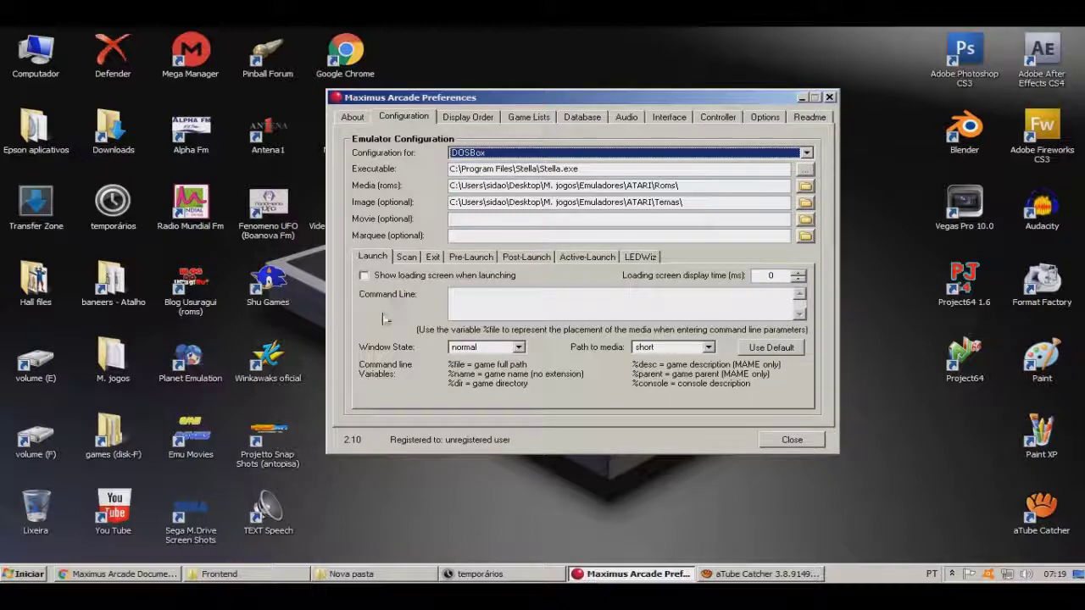
left_click_drag(573, 101, 574, 107)
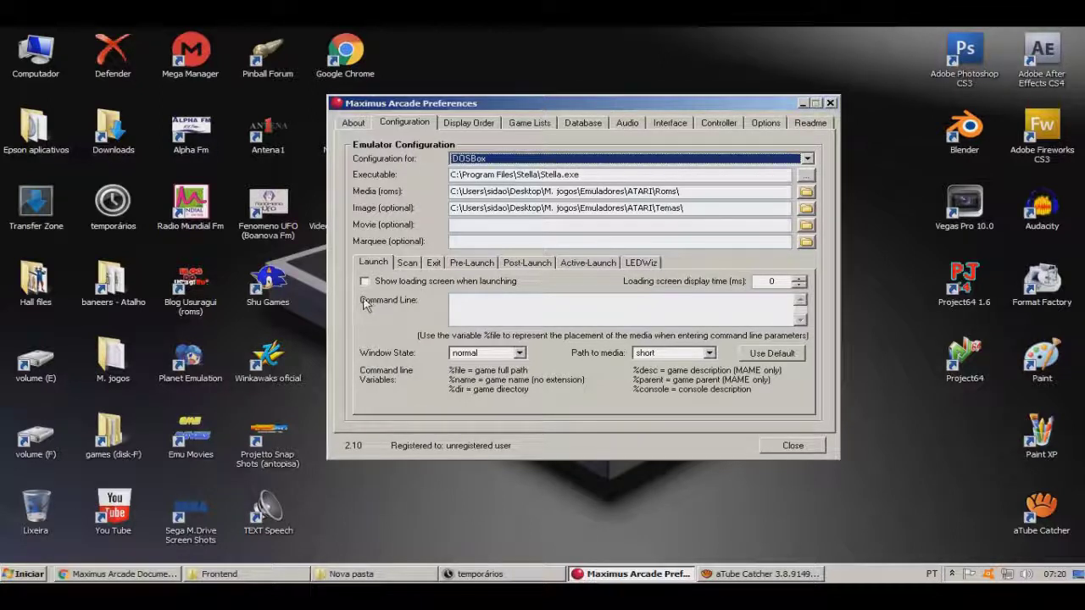
Look through the beginning of the list of emulators that can be configured
left_click(461, 305)
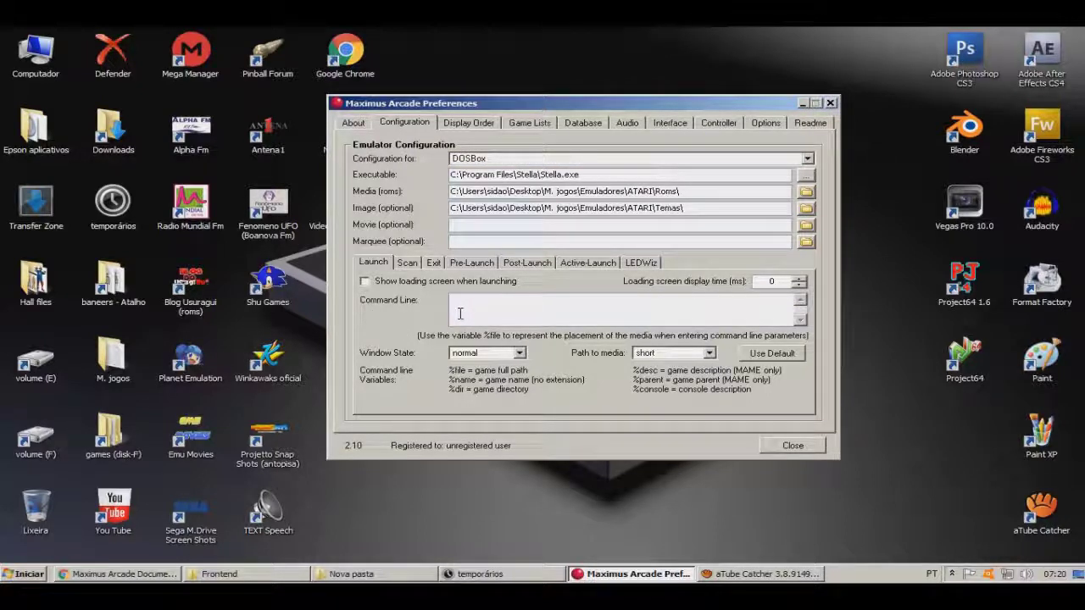
left_click(807, 158)
scroll(809, 197, "up", 10)
scroll(808, 196, "down", 5)
scroll(808, 196, "up", 5)
scroll(807, 197, "down", 4)
scroll(808, 197, "up", 4)
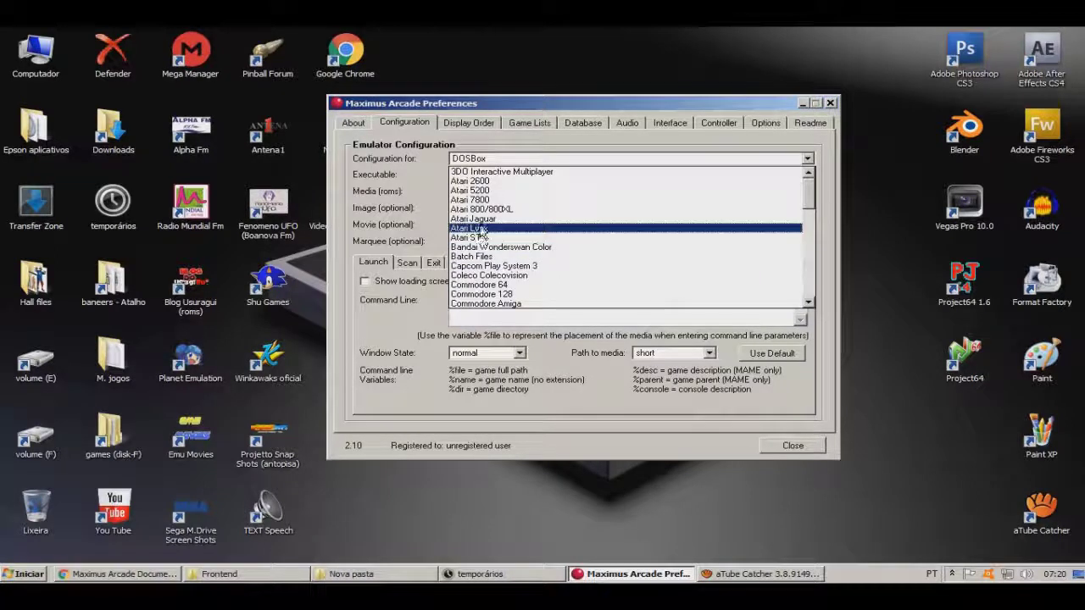
left_click(429, 190)
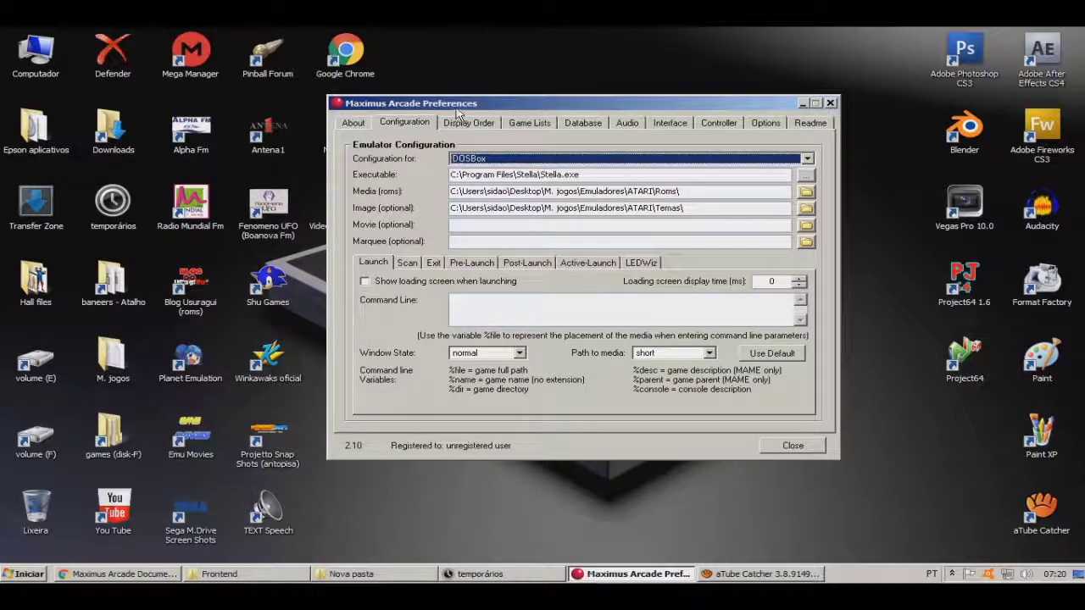
mouse_move(461, 105)
left_mouse_down()
mouse_move(497, 102)
mouse_move(480, 102)
left_mouse_up()
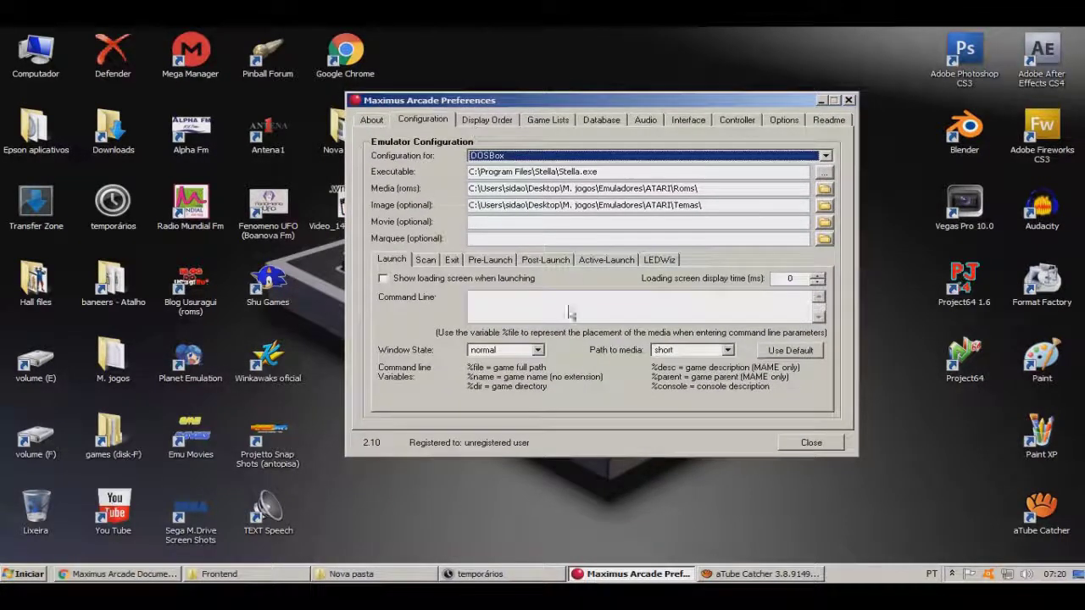
left_click(477, 307)
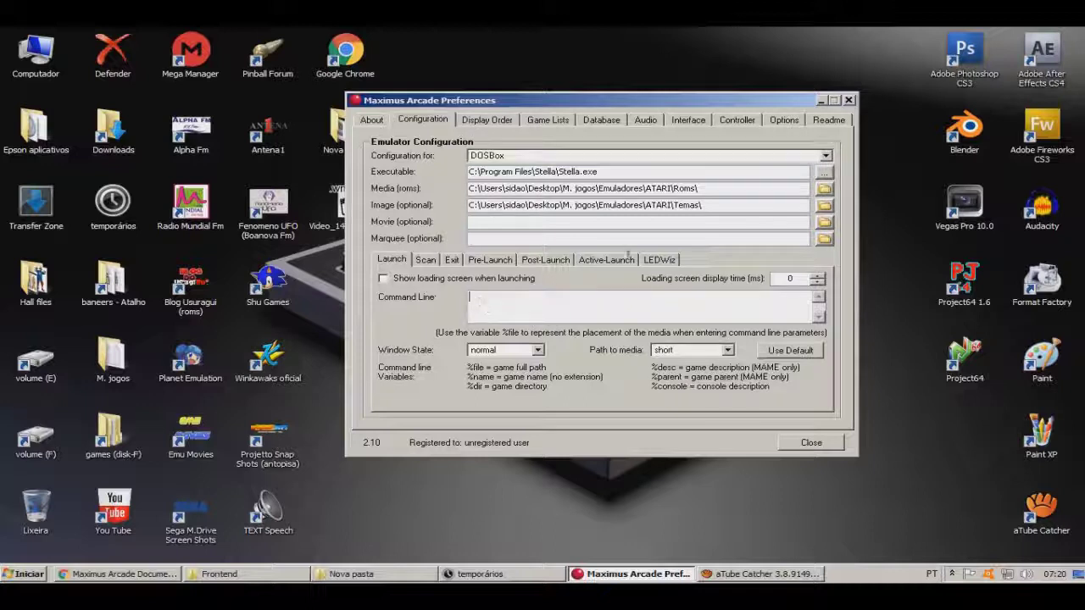
Choose Sega Saturn as the emulator entry to configure
left_click(826, 156)
left_click_drag(830, 183, 832, 264)
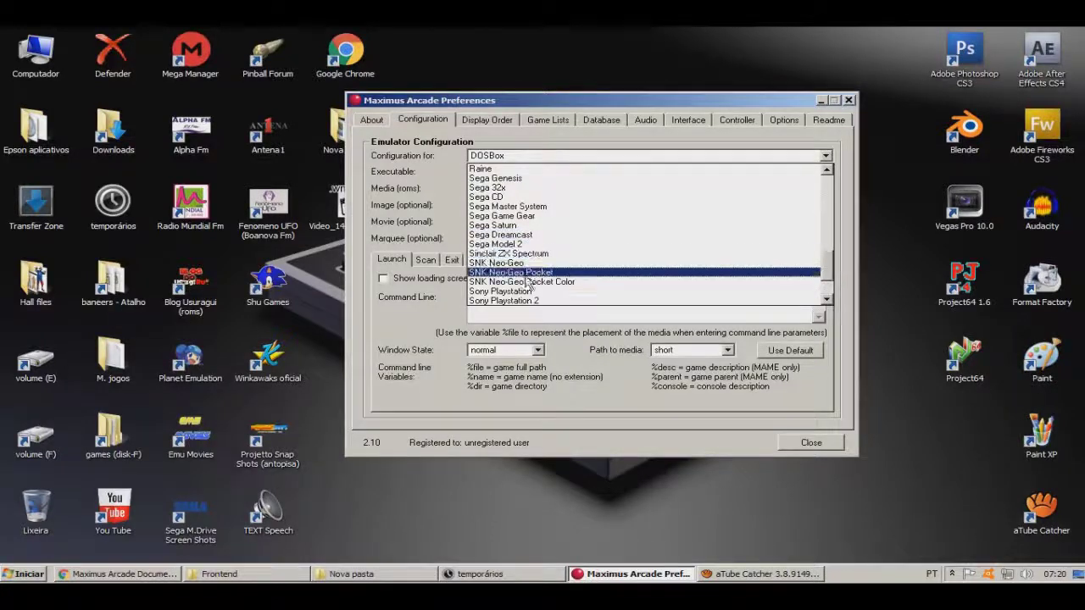
left_click_drag(832, 271, 831, 264)
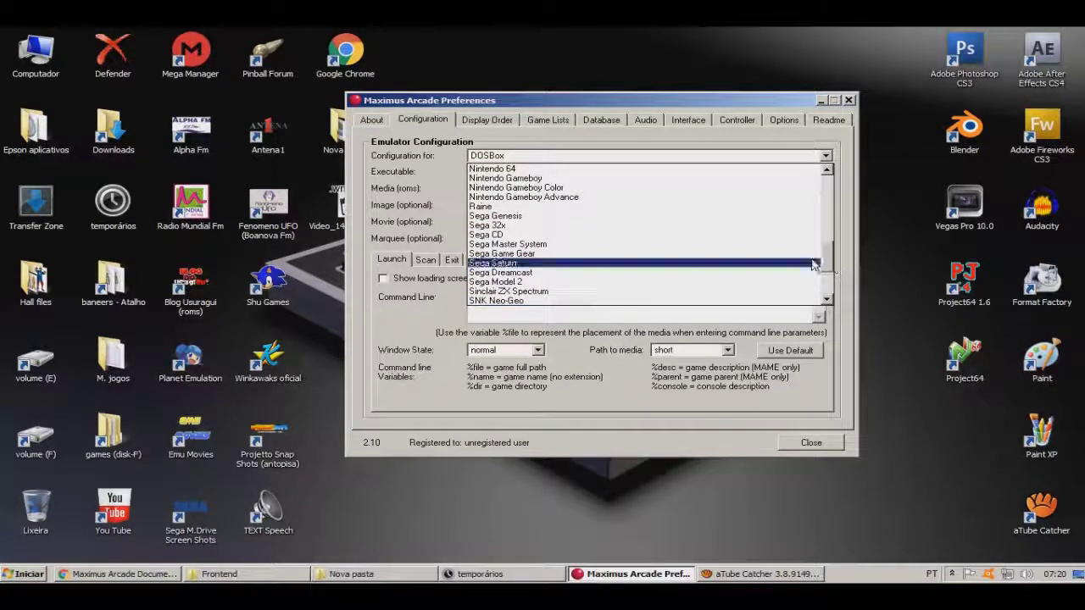
left_click(576, 263)
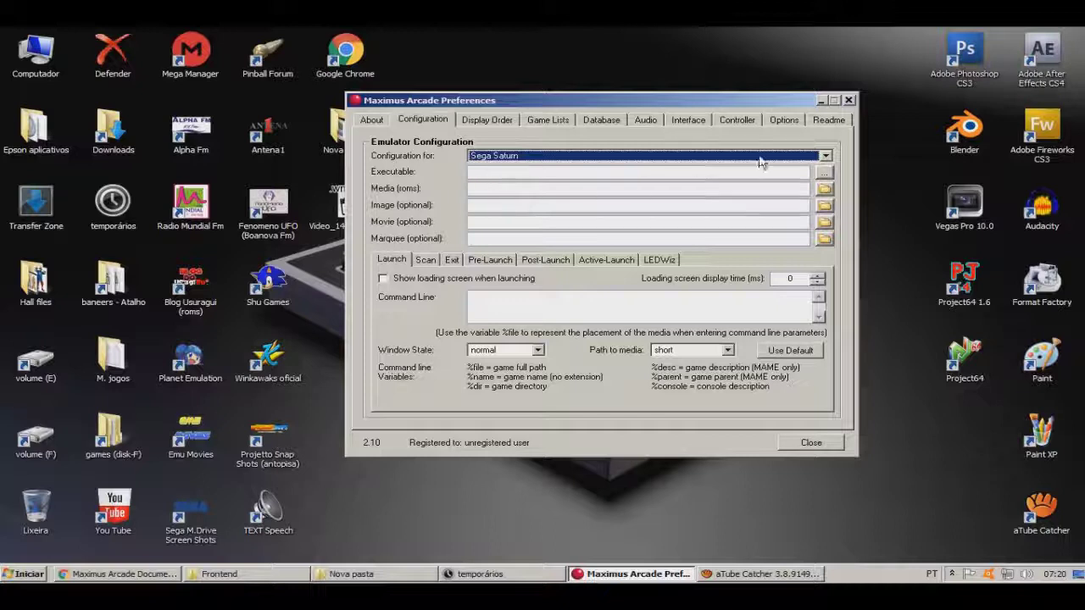
left_click(824, 173)
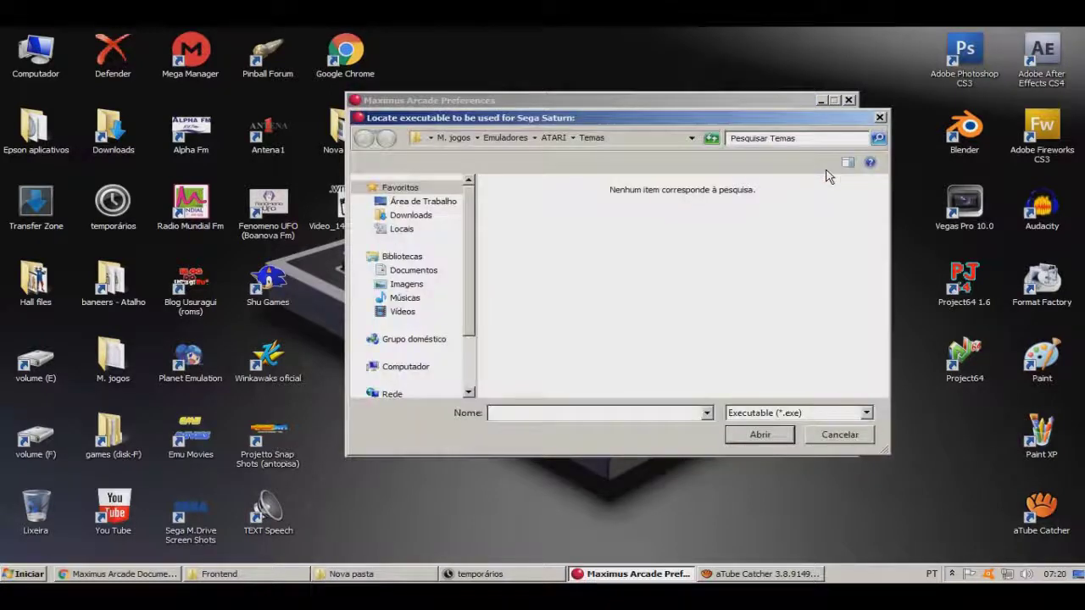
left_click(454, 138)
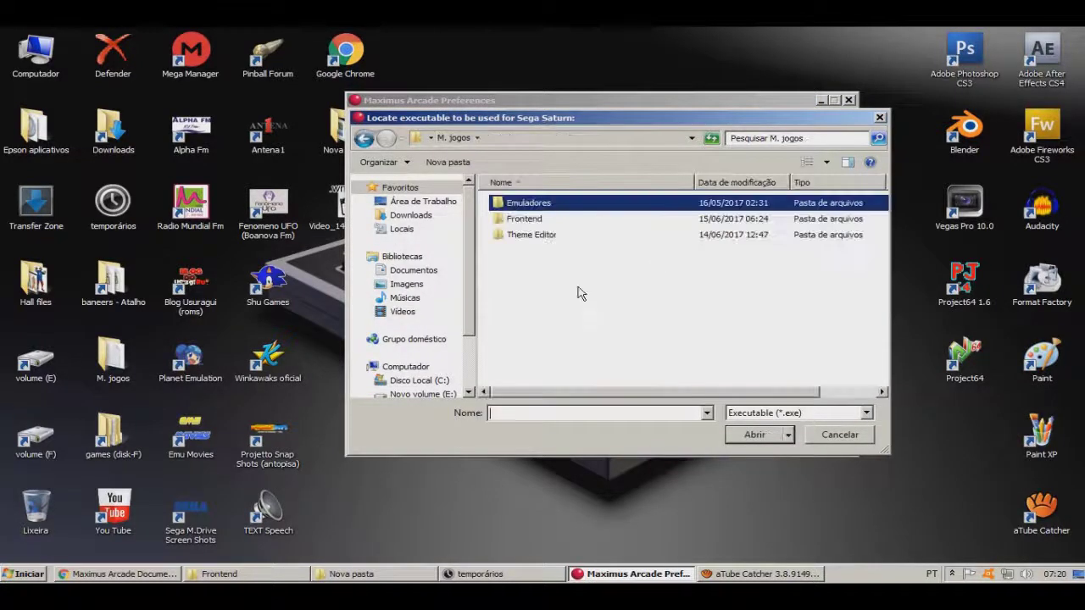
double_click(525, 206)
double_click(516, 208)
left_click(515, 234)
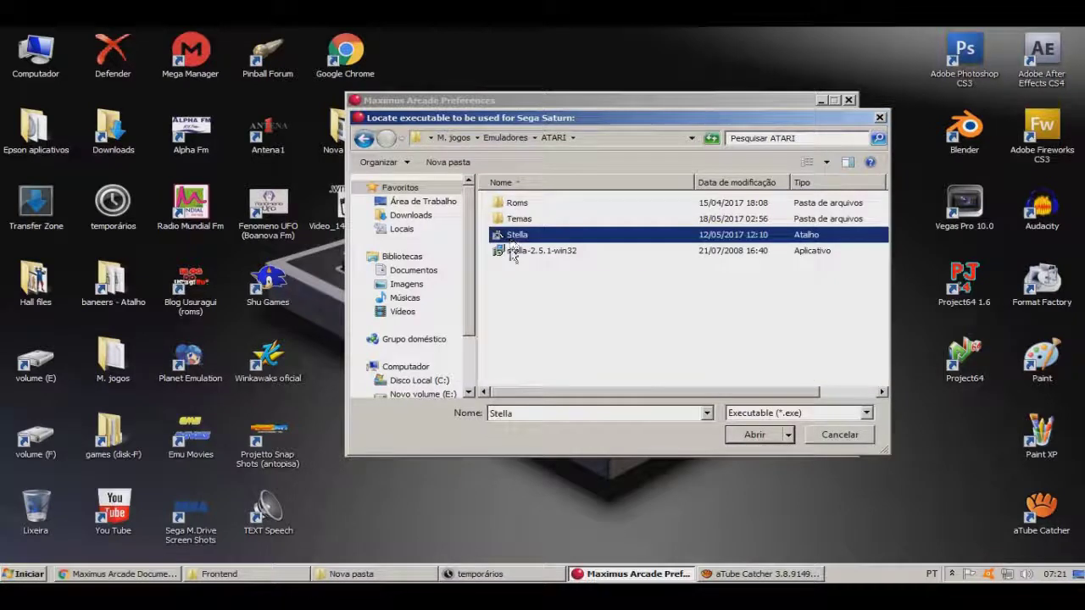
left_click(815, 435)
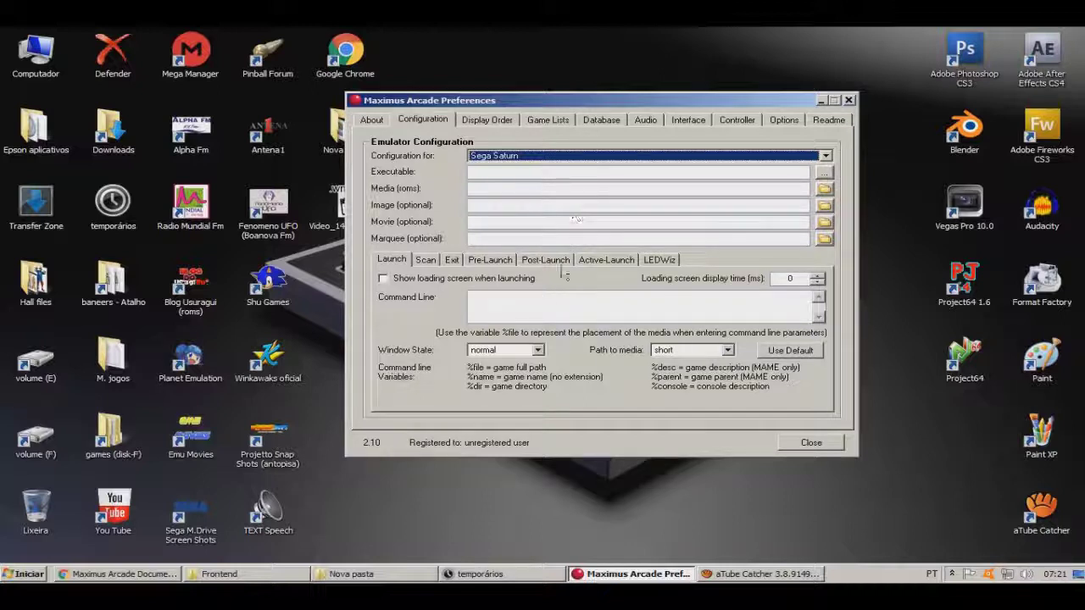
Enter "%file -fullscren" as the launch command line for Sega Saturn
left_click(507, 313)
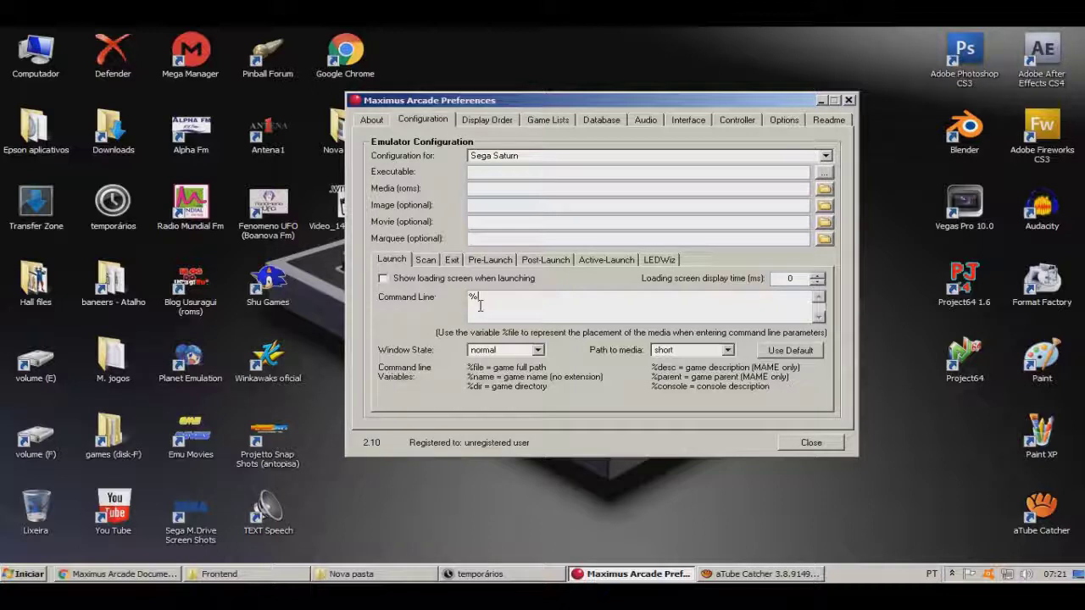
type("file -")
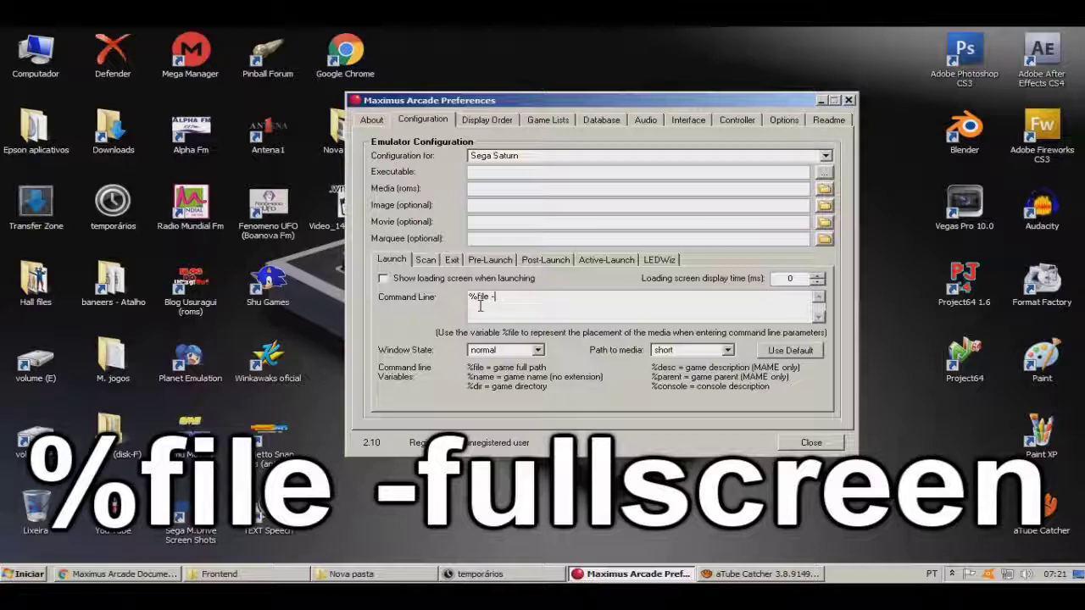
type("full")
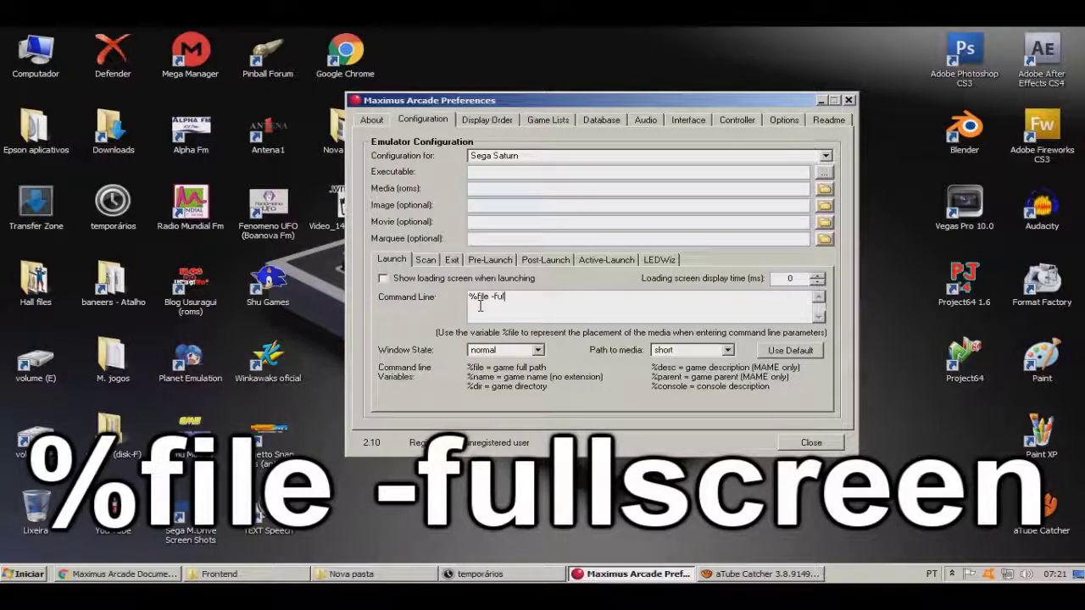
type("screnn")
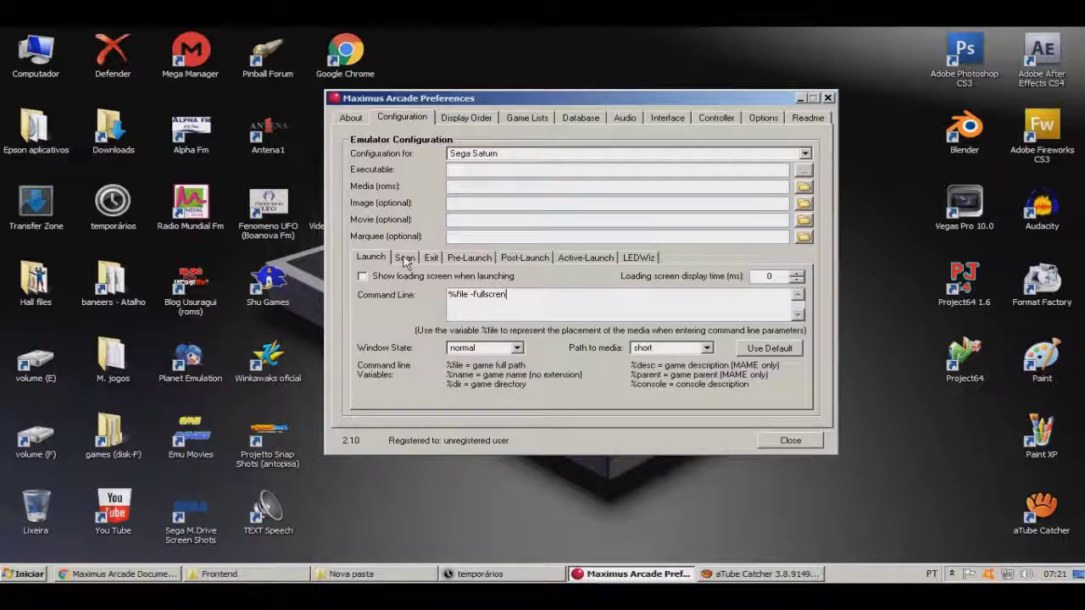
Replace the Sega Saturn scanned media extensions with ".iso, .zip,"
left_click(404, 258)
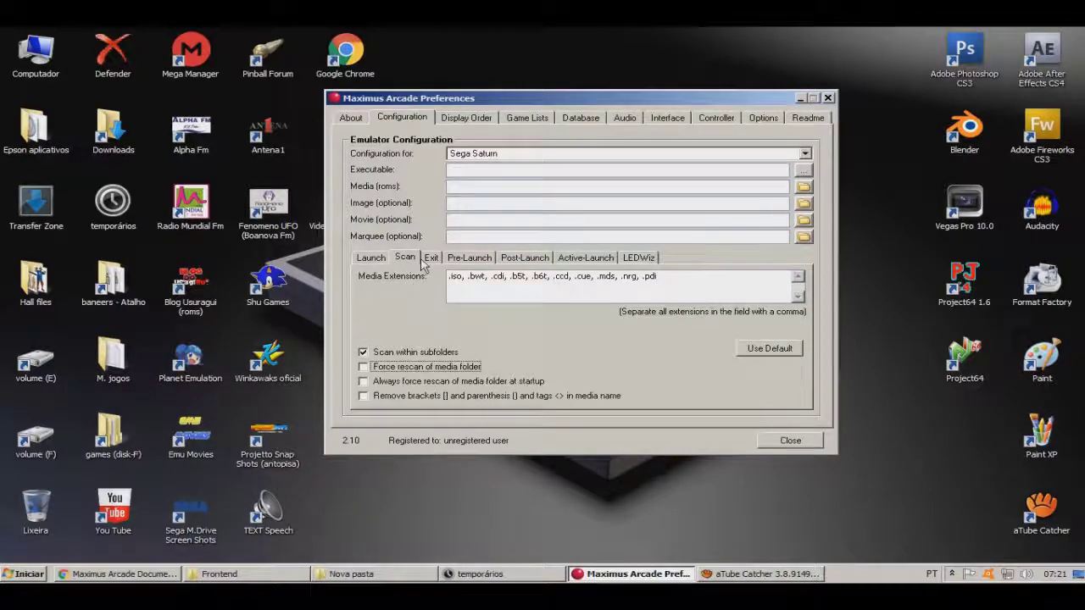
left_click(374, 258)
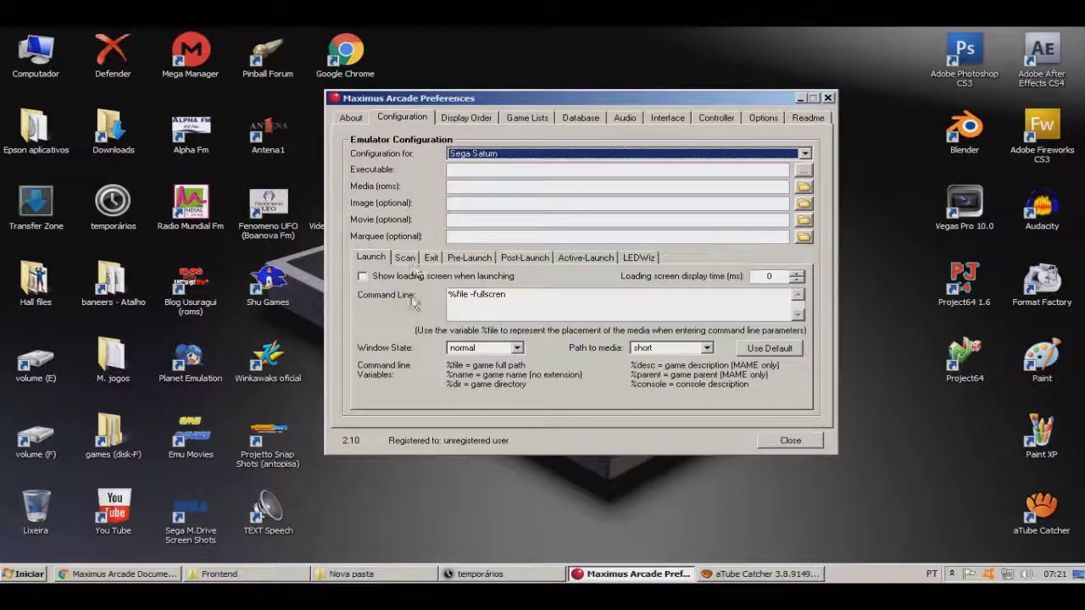
left_click(404, 257)
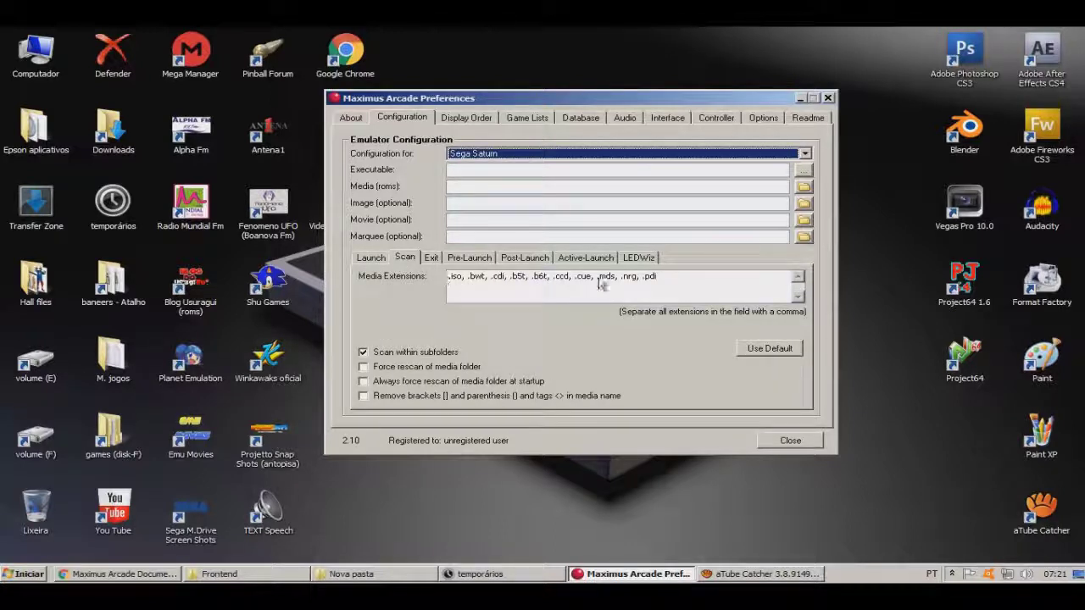
left_click(666, 282)
left_click_drag(447, 290, 444, 280)
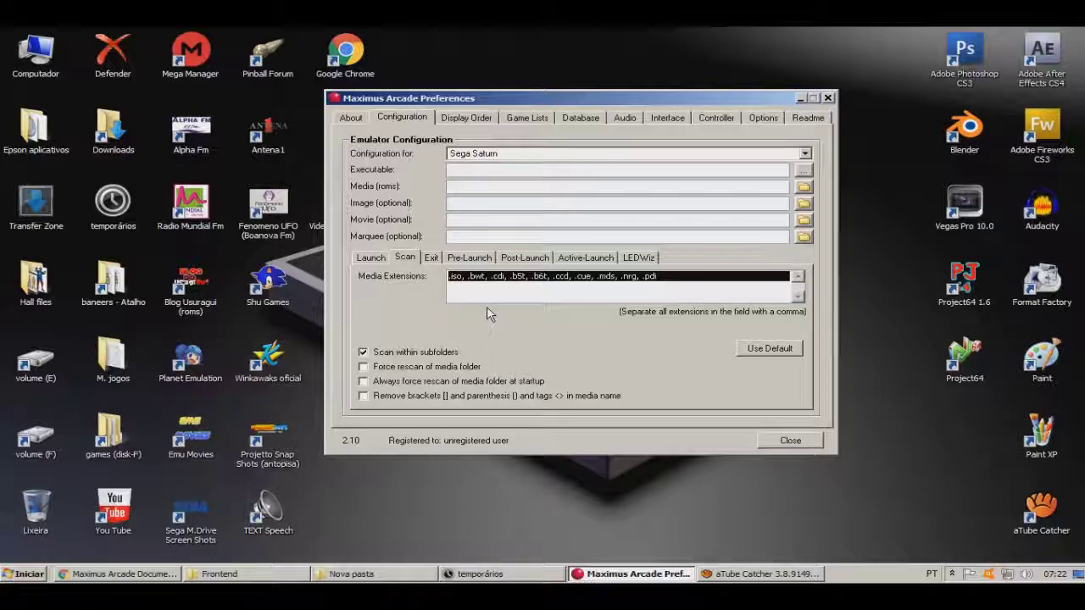
left_click(373, 257)
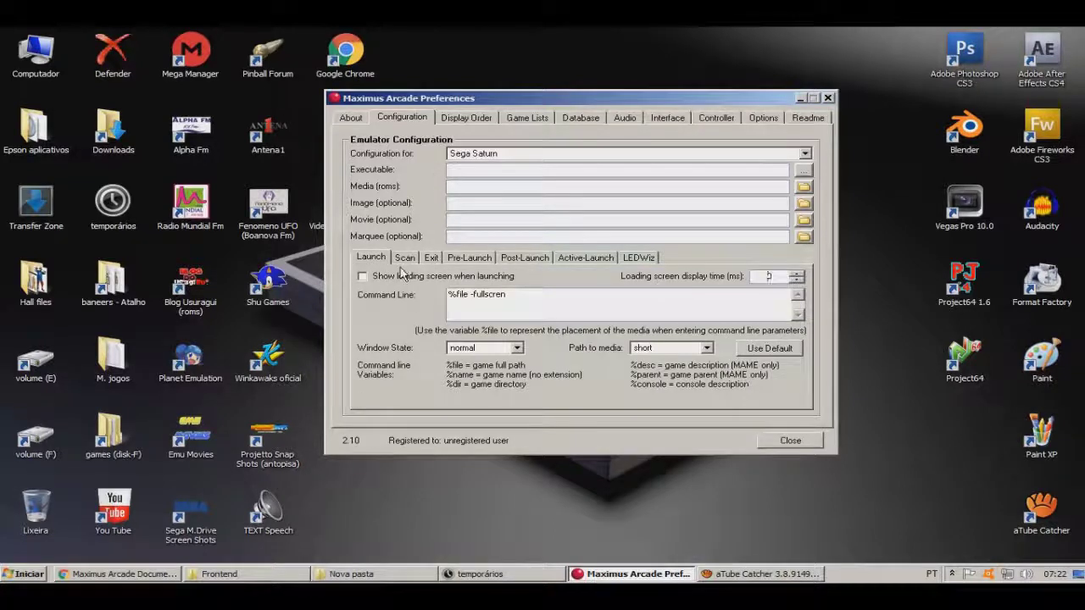
left_click(405, 259)
key("Delete")
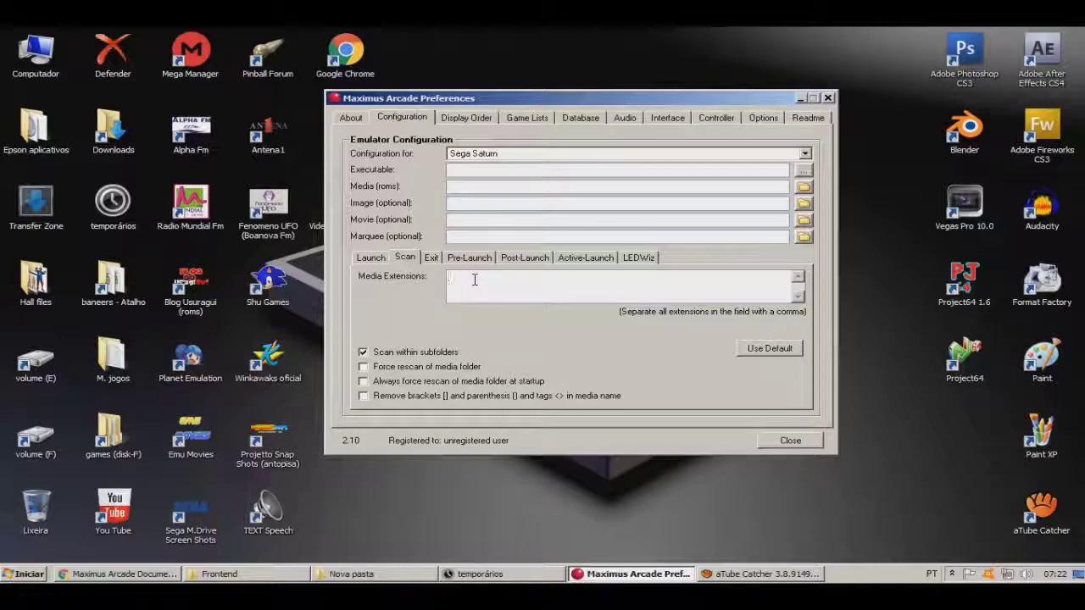
type(".iso,")
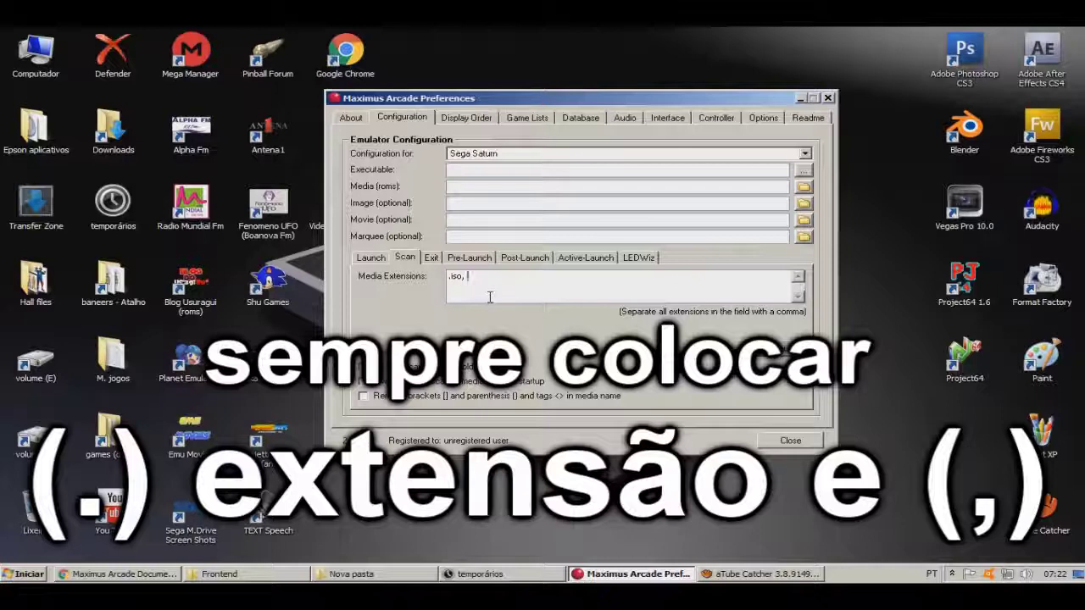
type(".zip,")
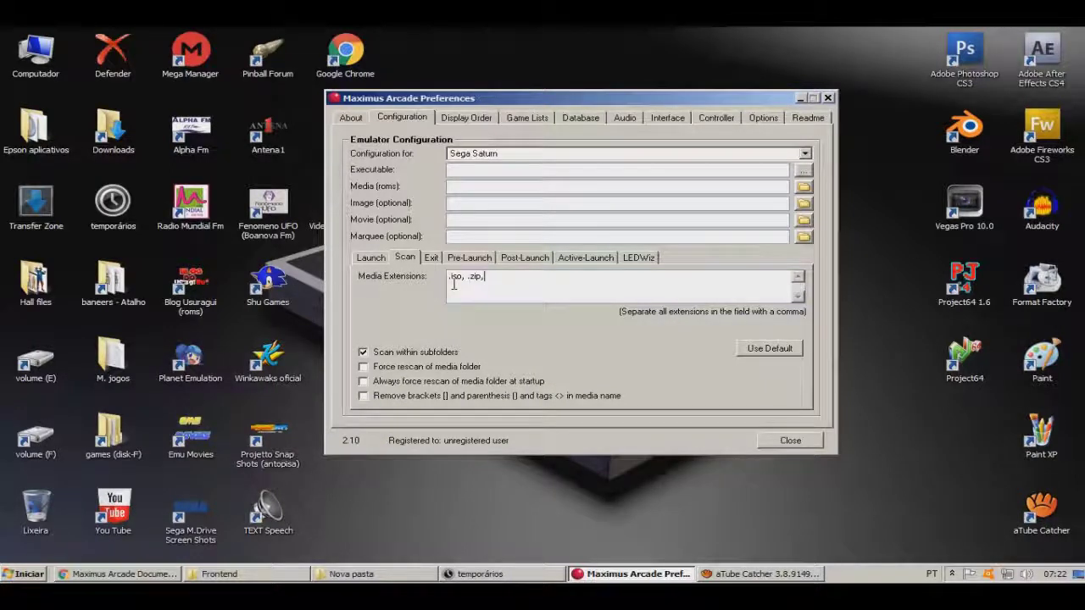
Review the window state choices in the Sega Saturn launch settings, selecting normal
left_click(371, 258)
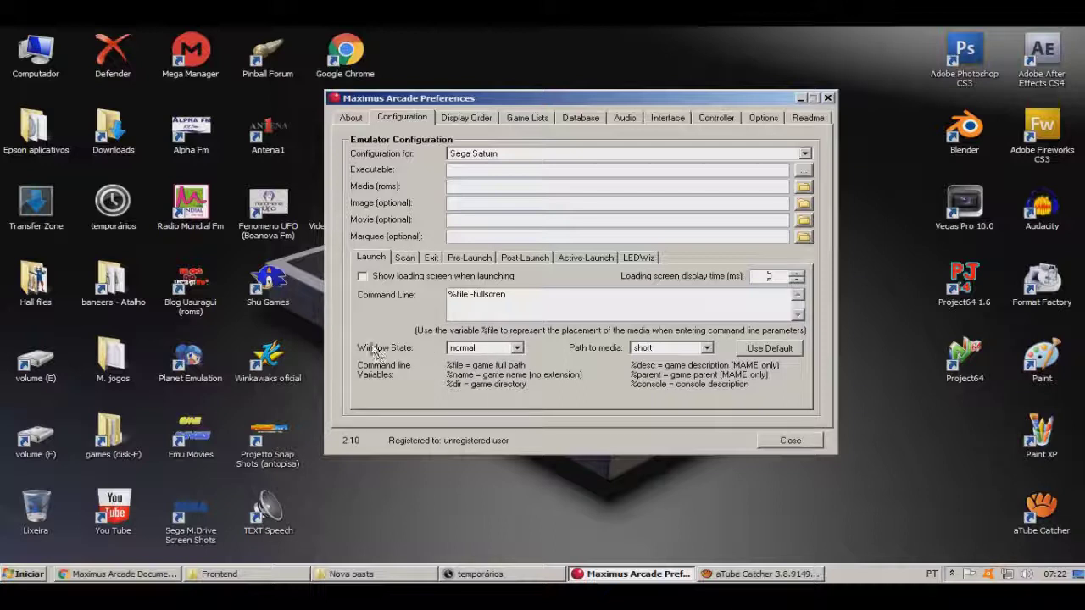
left_click(516, 348)
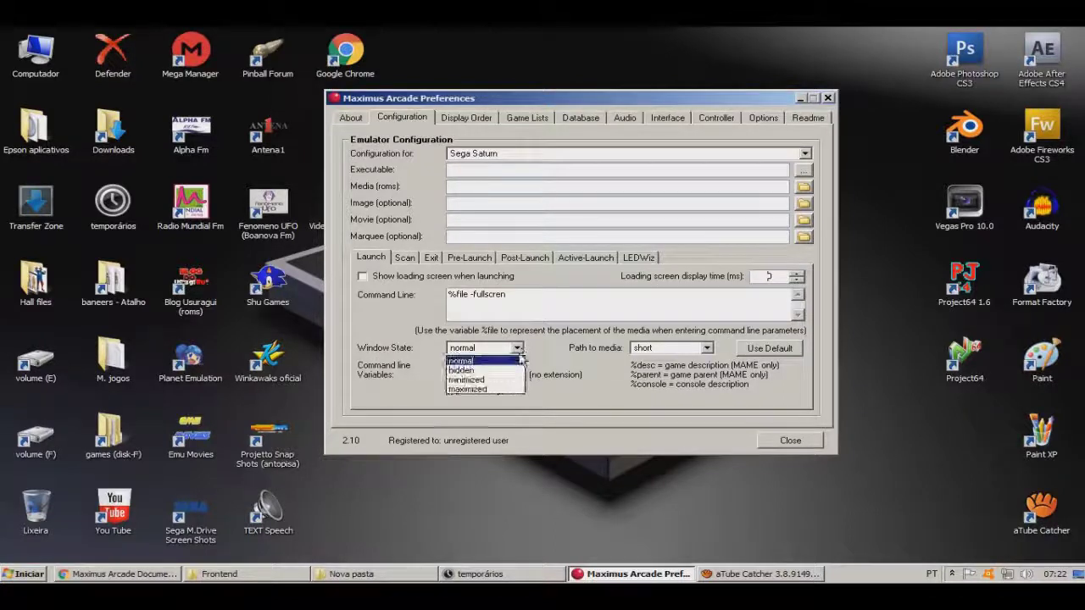
left_click(464, 360)
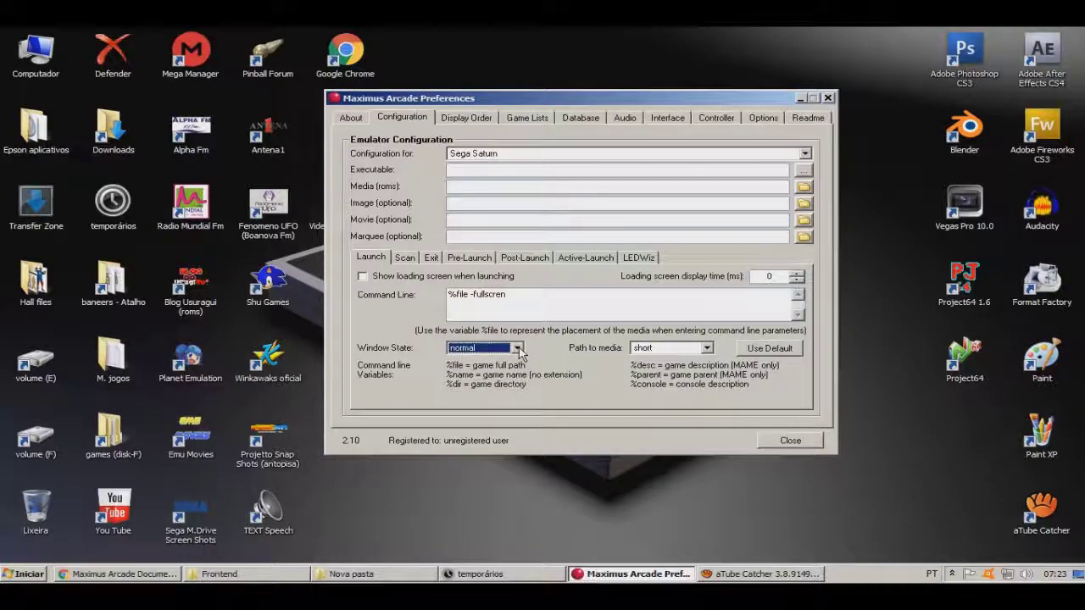
left_click(517, 350)
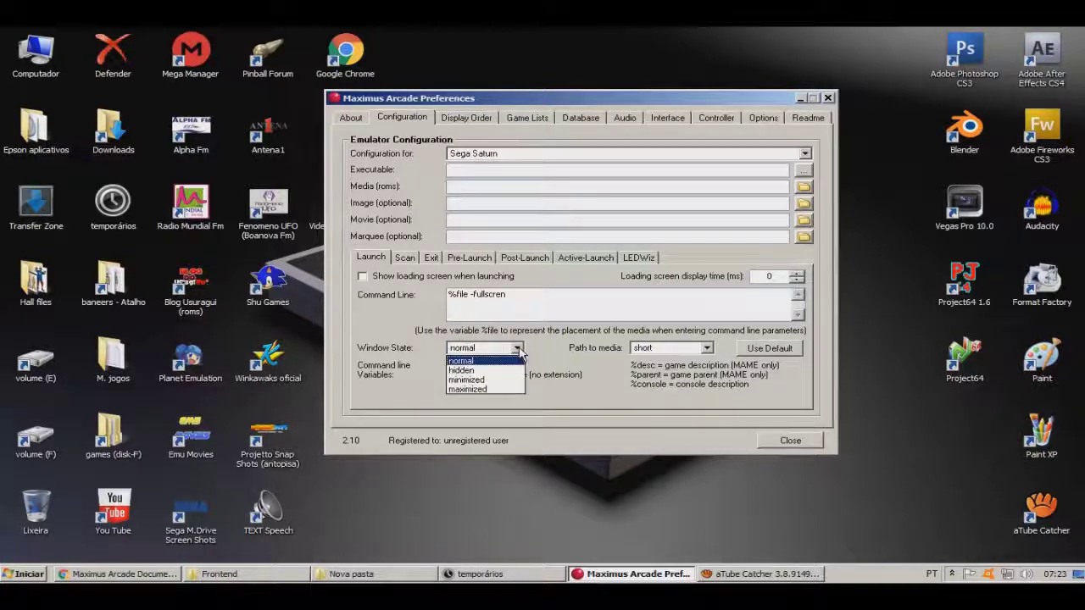
left_click(471, 361)
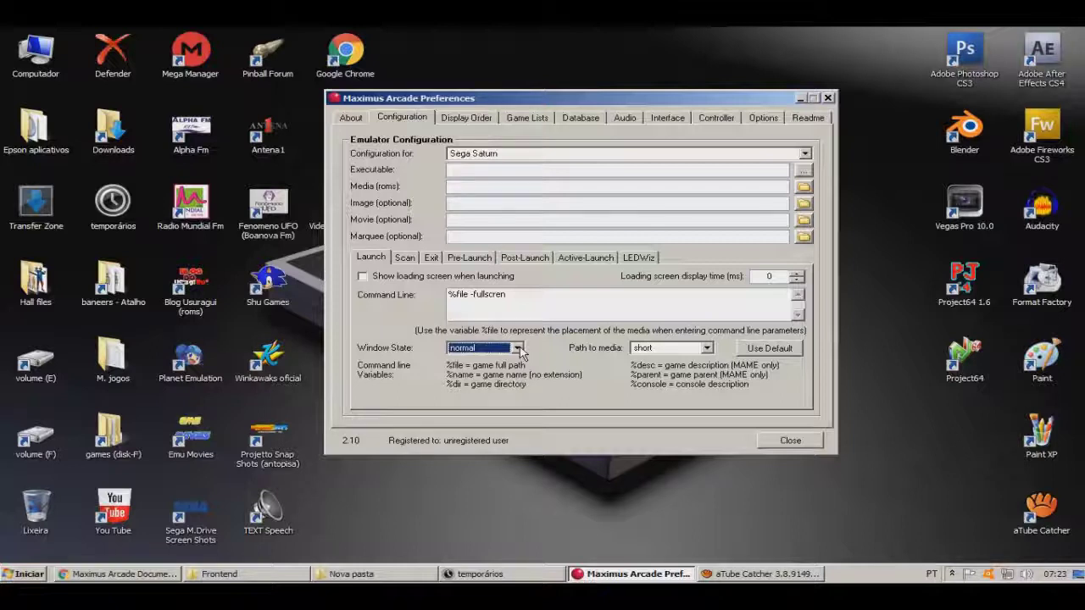
Set the Sega Saturn launch window state to hidden
left_click(518, 348)
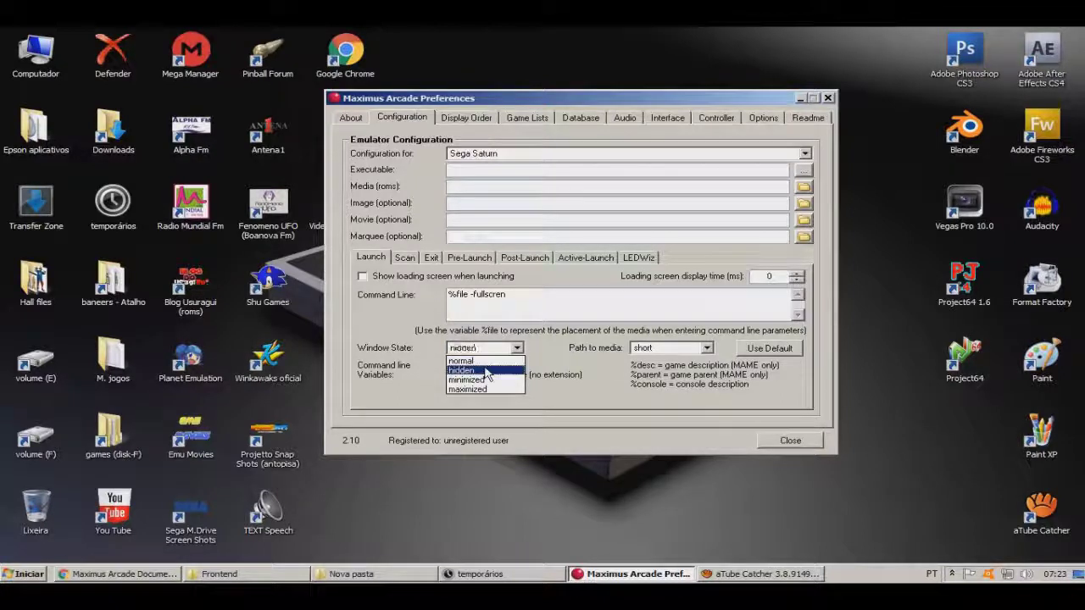
left_click(471, 370)
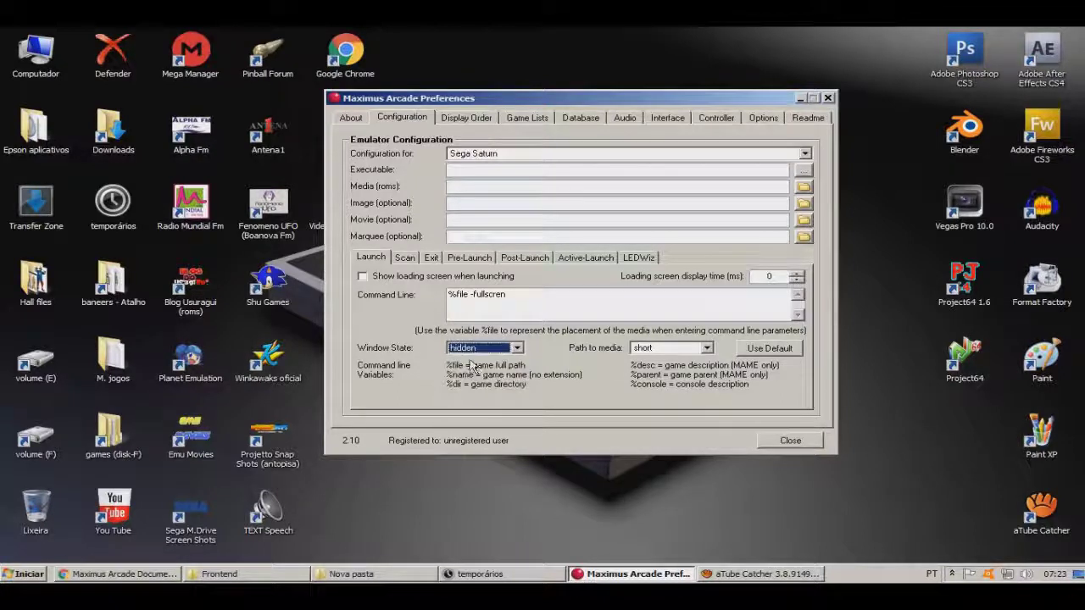
left_click(517, 349)
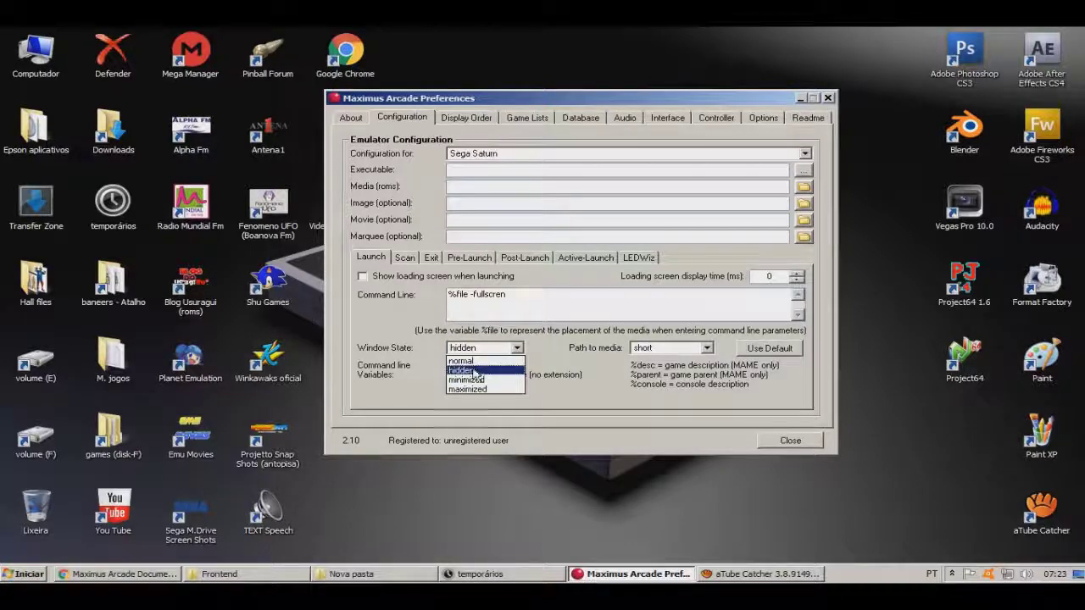
left_click(472, 372)
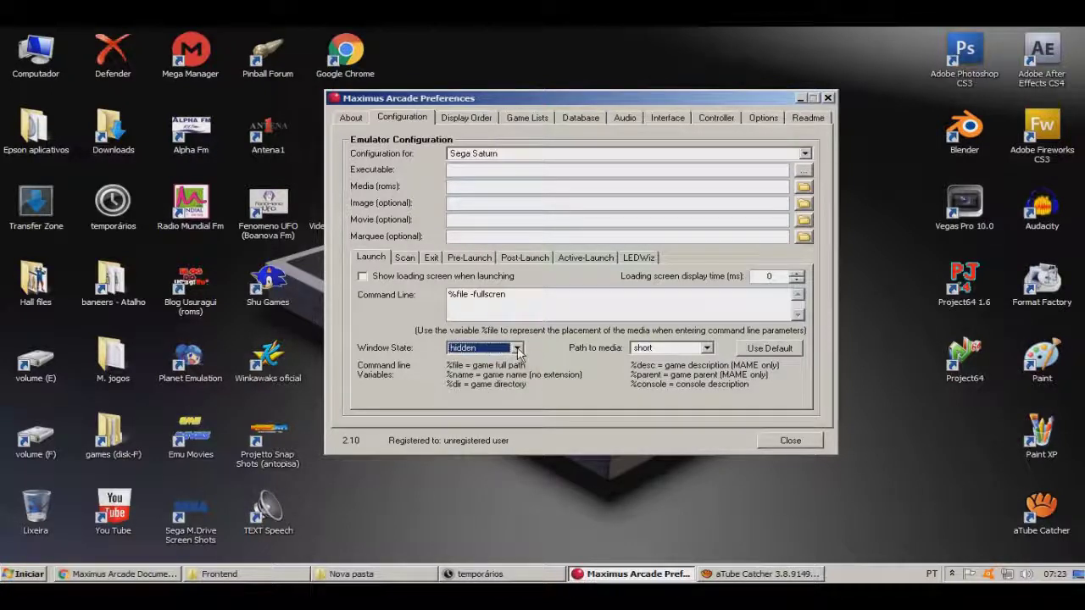
Try the normal and maximized window states for launching Sega Saturn
left_click(517, 349)
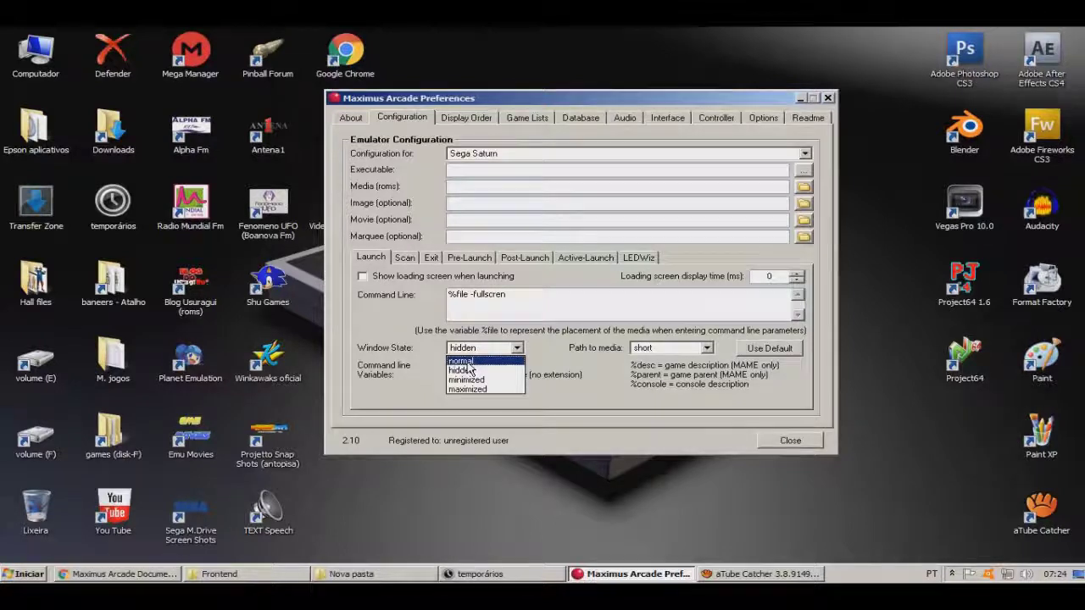
left_click(467, 365)
left_click(483, 347)
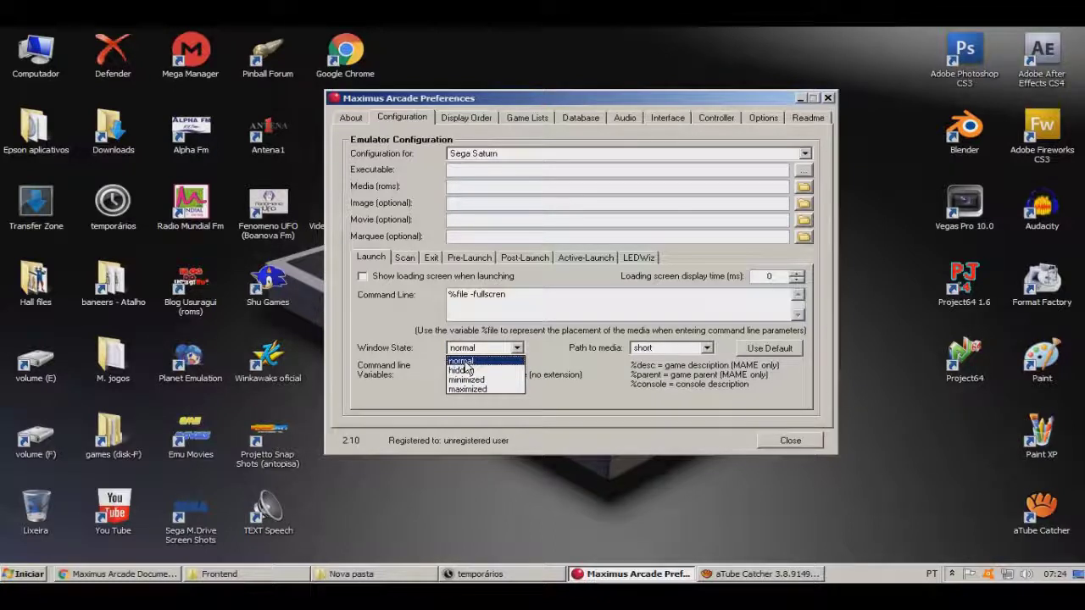
left_click(539, 350)
left_click(502, 348)
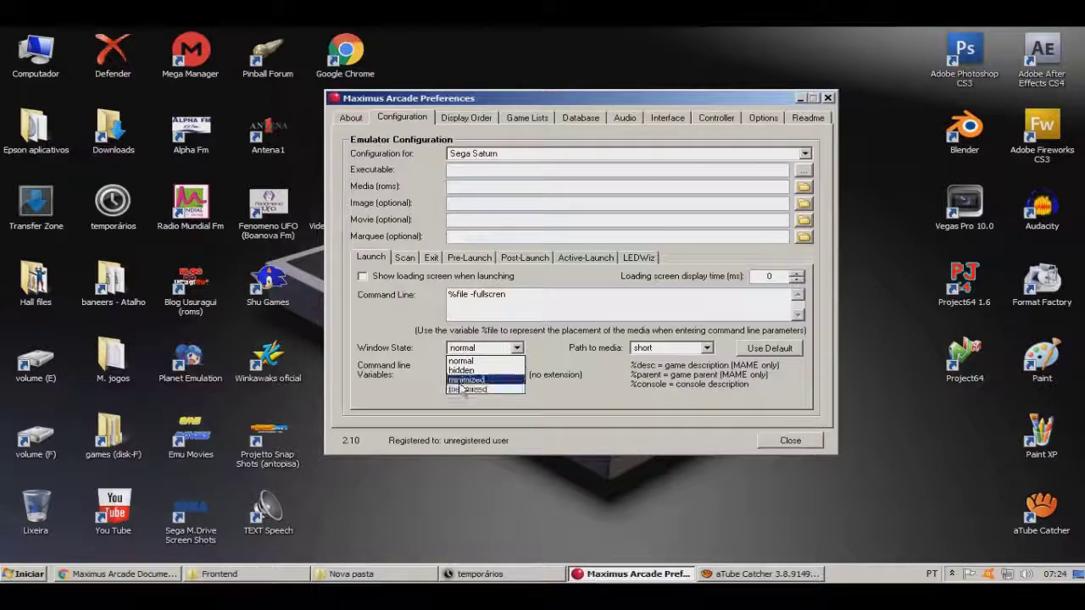
left_click(462, 390)
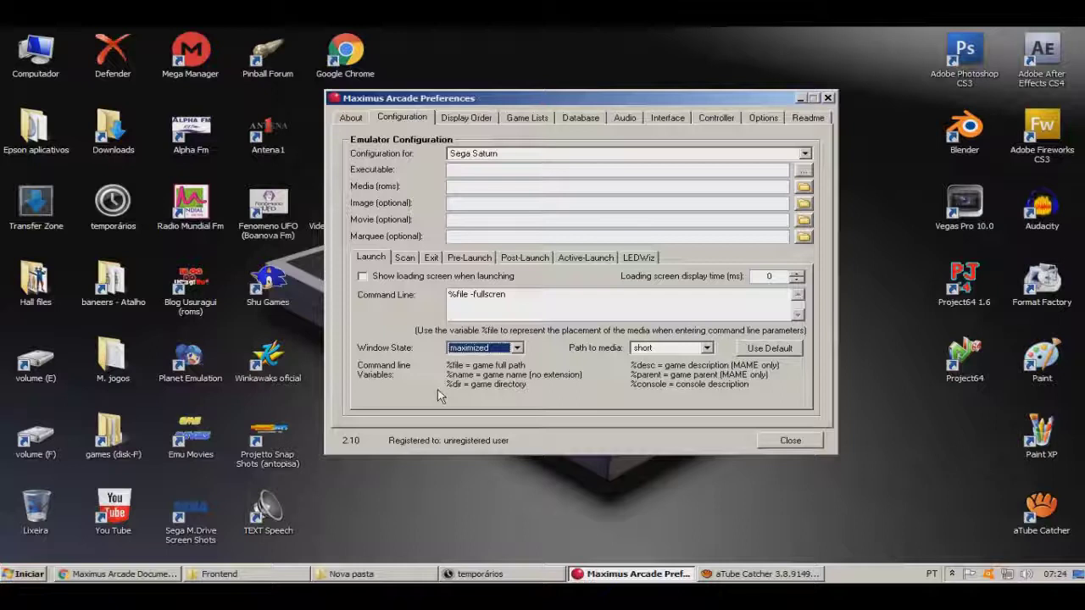
Set the Sega Saturn window state to normal and its path to media to short
left_click(515, 348)
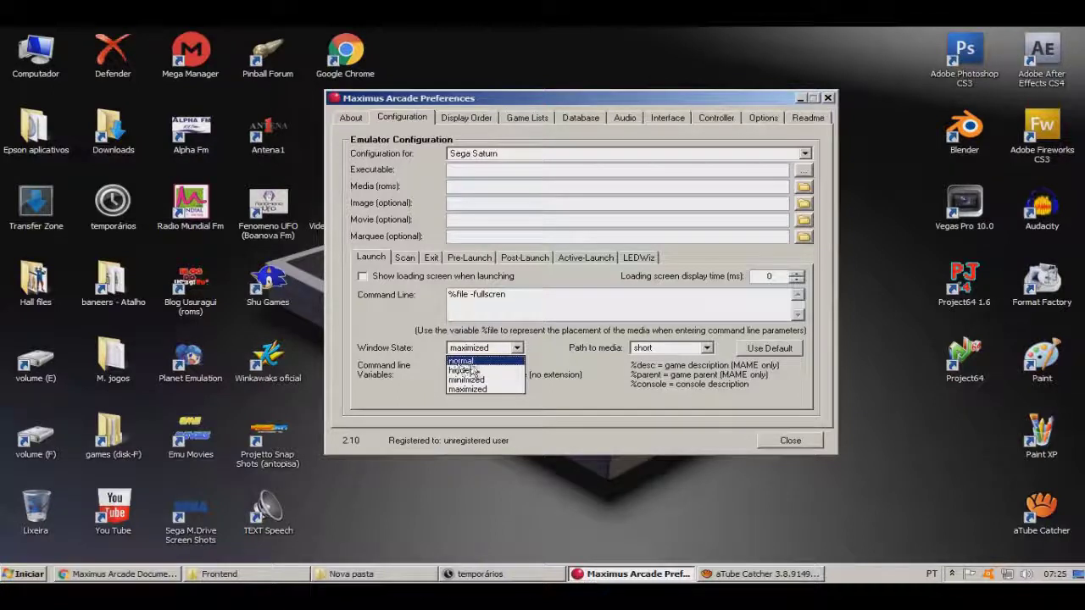
left_click(468, 363)
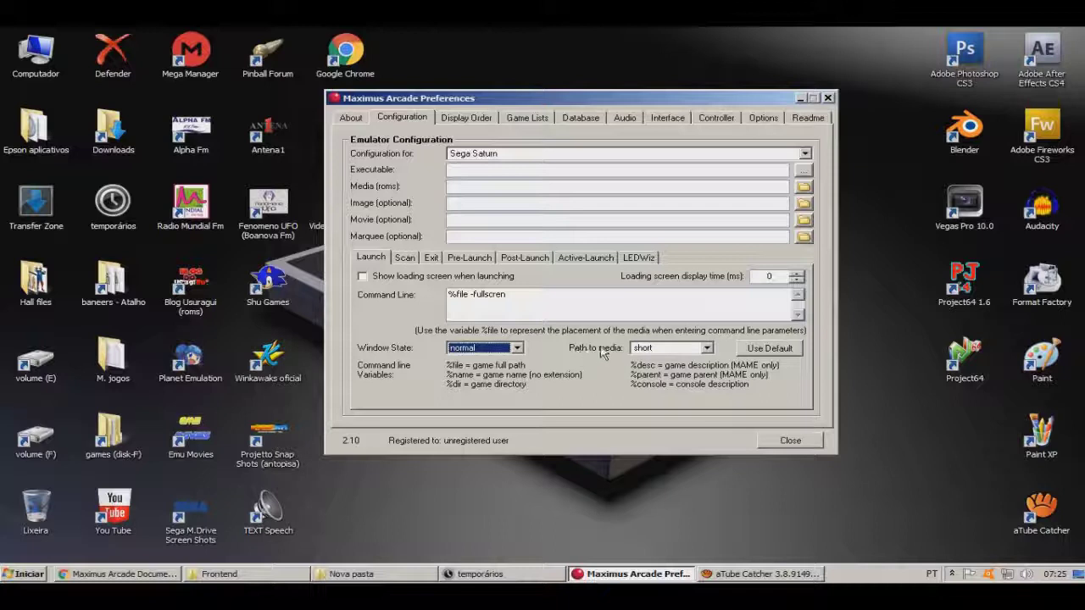
left_click(707, 348)
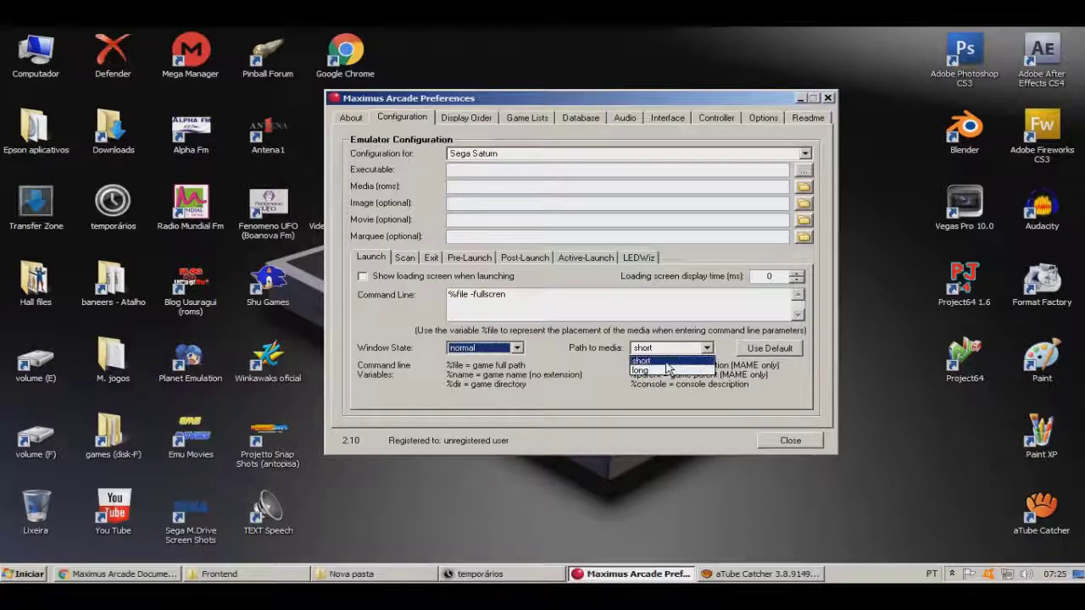
left_click(663, 362)
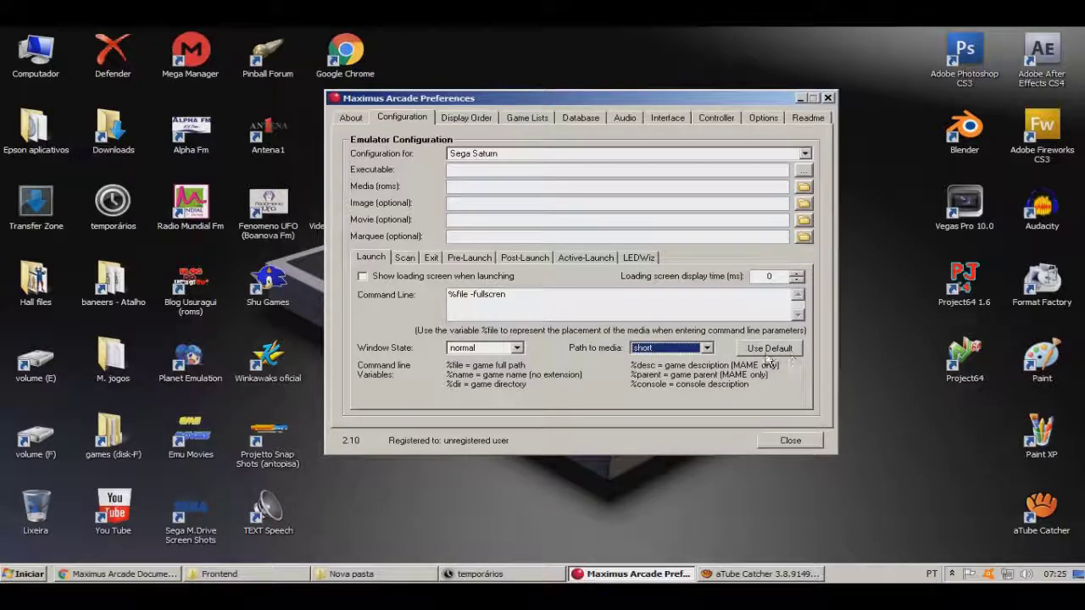
Display the media scan settings and choose Nintendo 64 as the emulator entry to configure
left_click(405, 259)
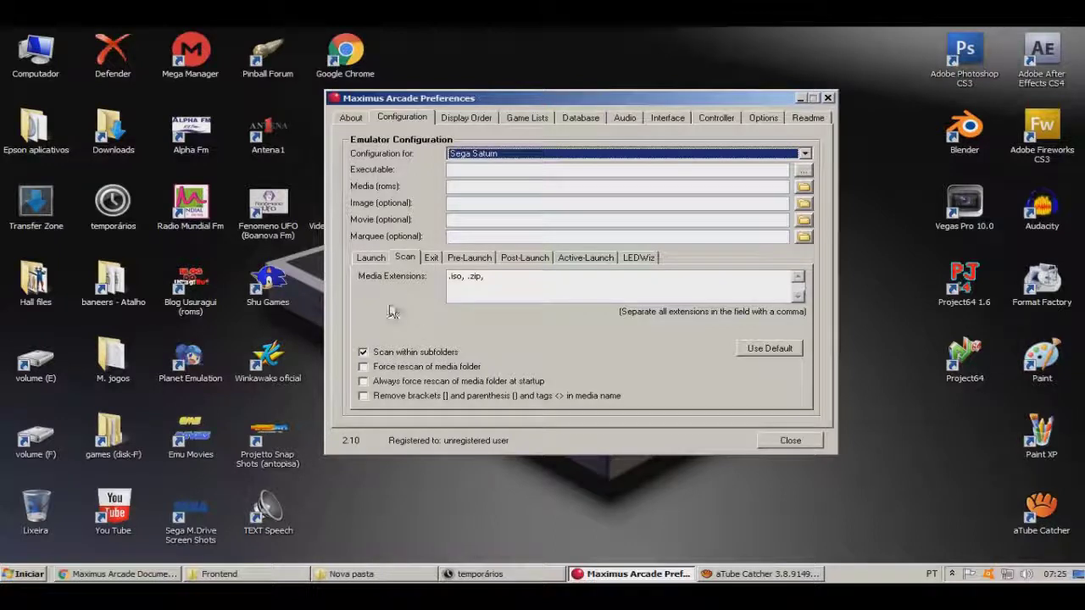
left_click(804, 153)
scroll(613, 208, "up", 3)
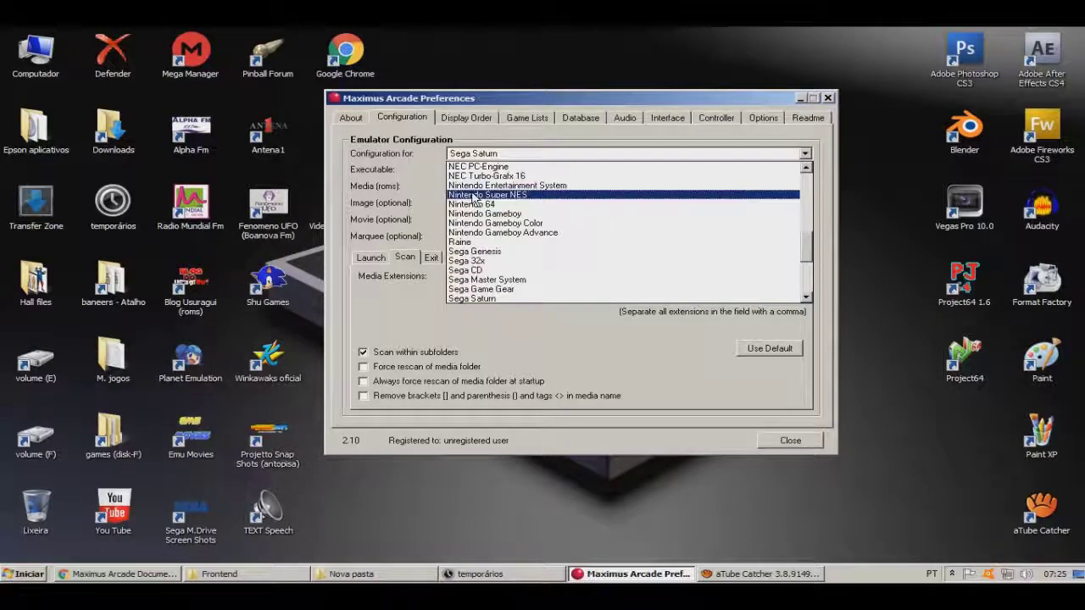
left_click(474, 204)
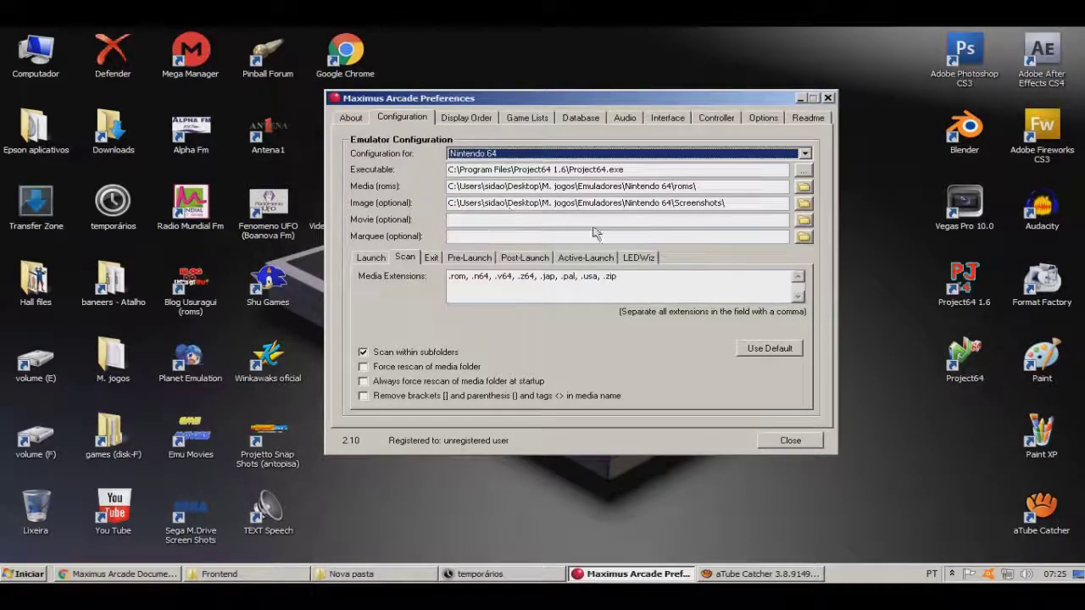
Enable forced media folder rescan, forced rescan at startup, and removal of brackets, parentheses and tags in media names for Nintendo 64
left_click(364, 367)
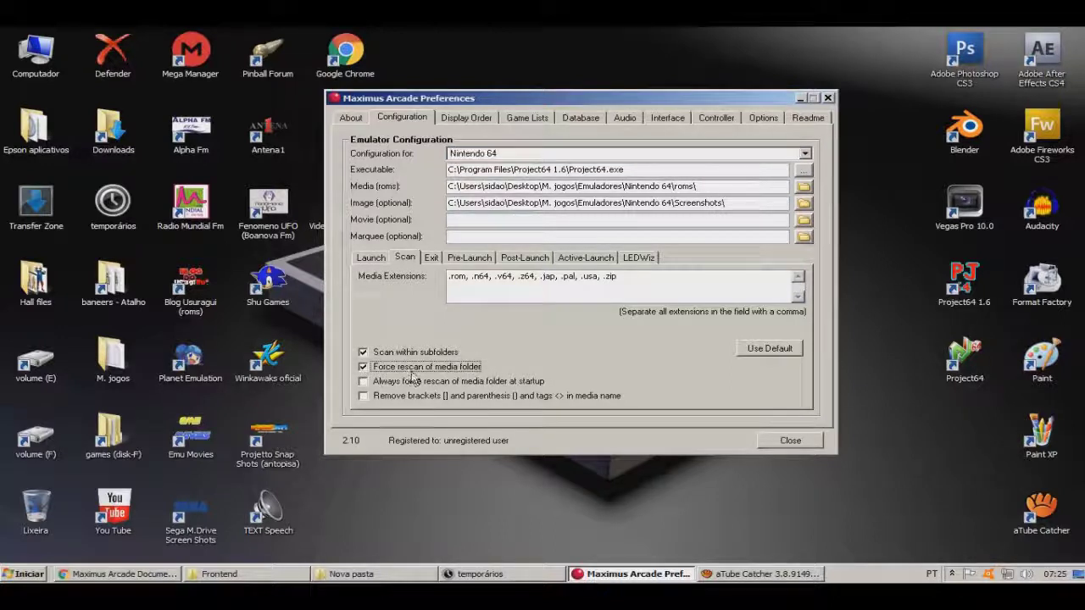
left_click(363, 381)
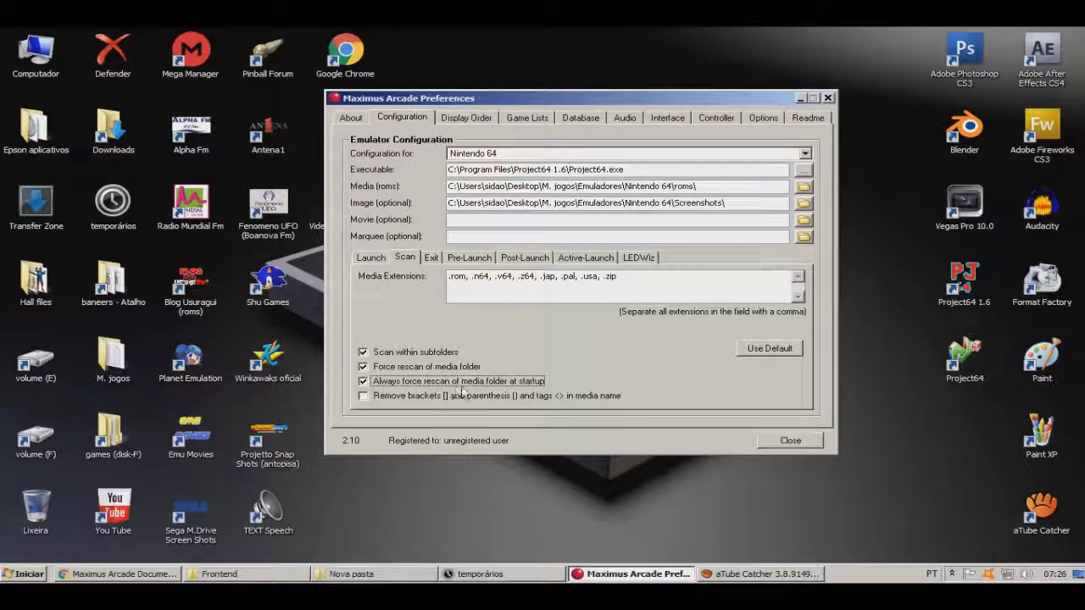
left_click(364, 396)
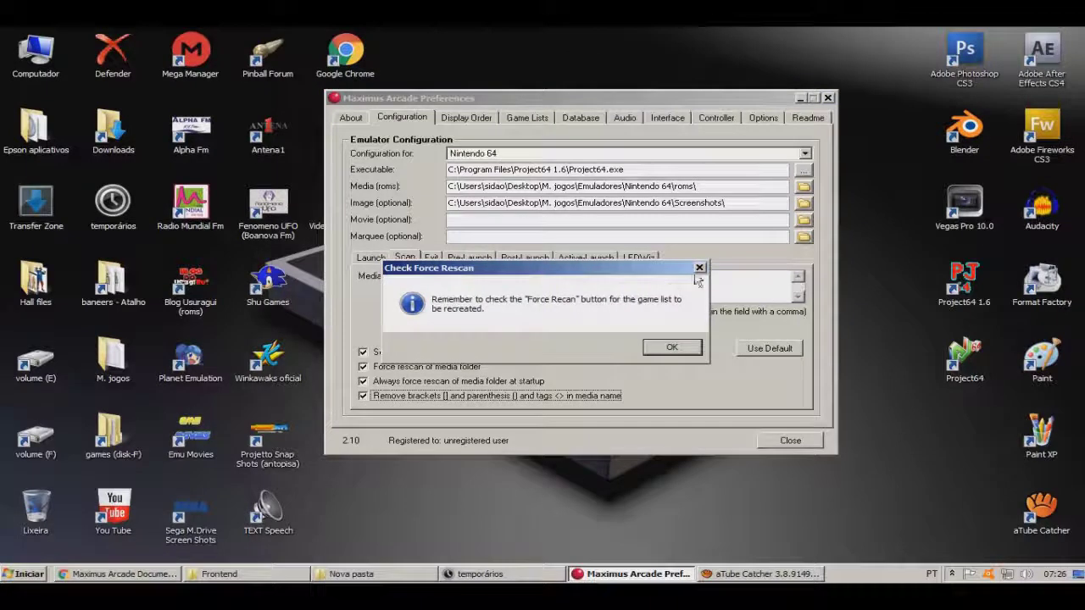
key("Return")
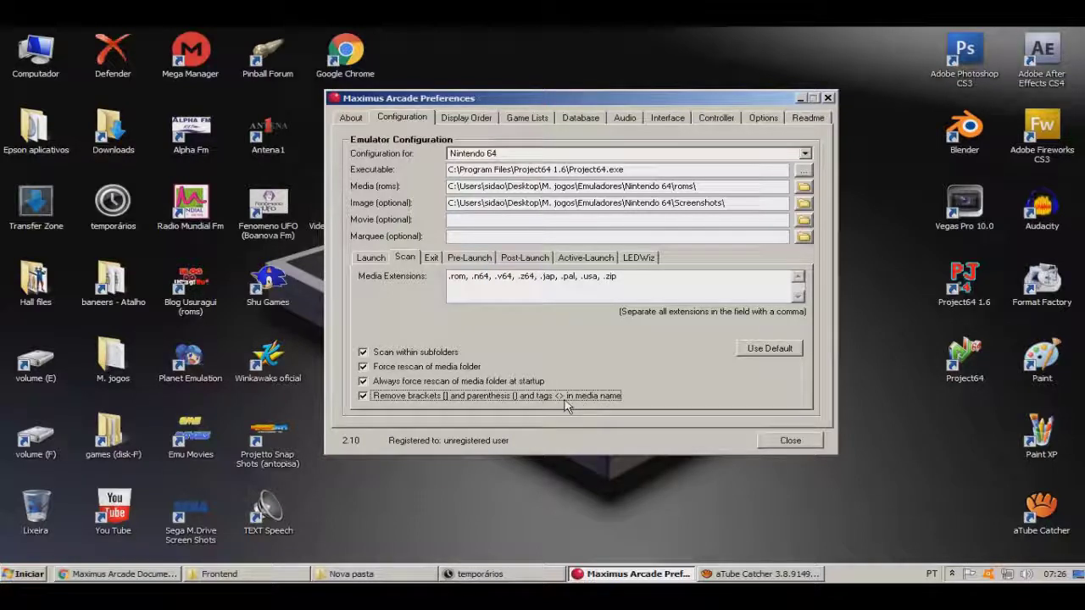
Turn off removal of brackets, parentheses and tags for Nintendo 64, and check its game list before returning to the scan settings
left_click(363, 395)
key("Return")
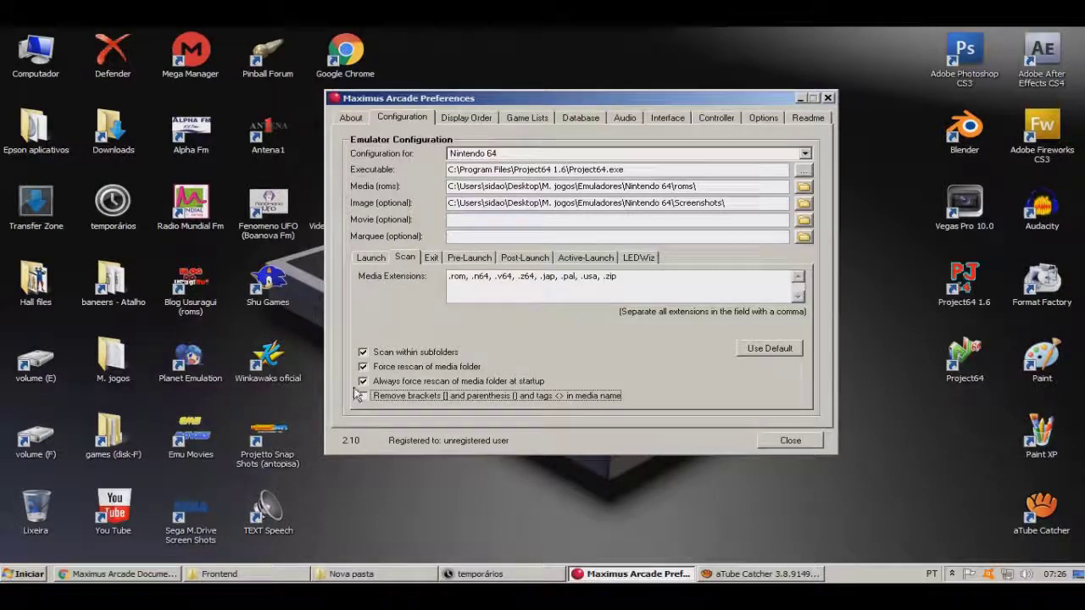
left_click(527, 118)
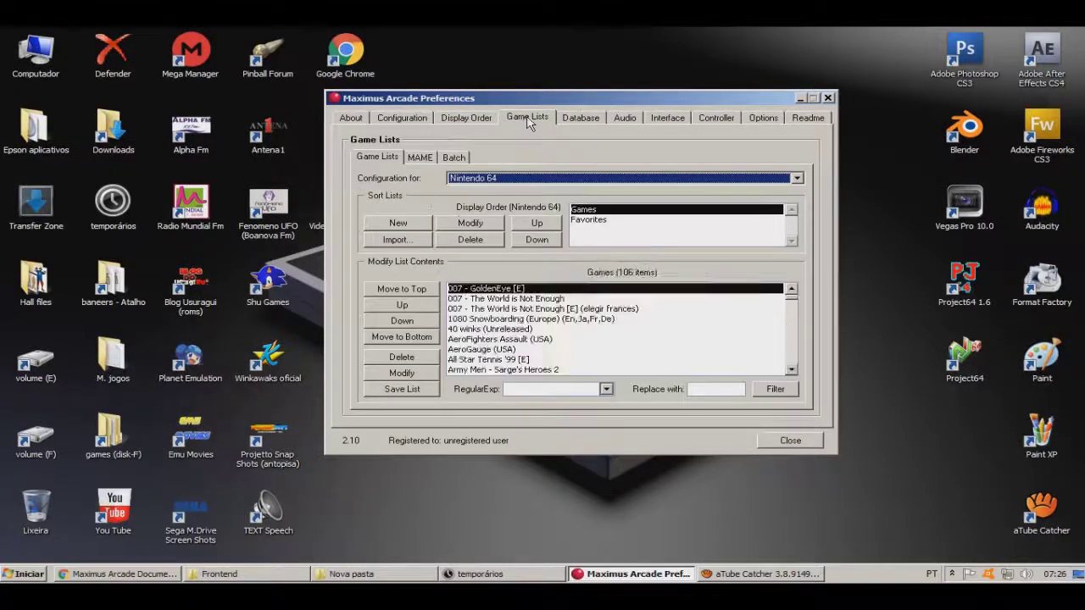
left_click(423, 121)
left_click(405, 260)
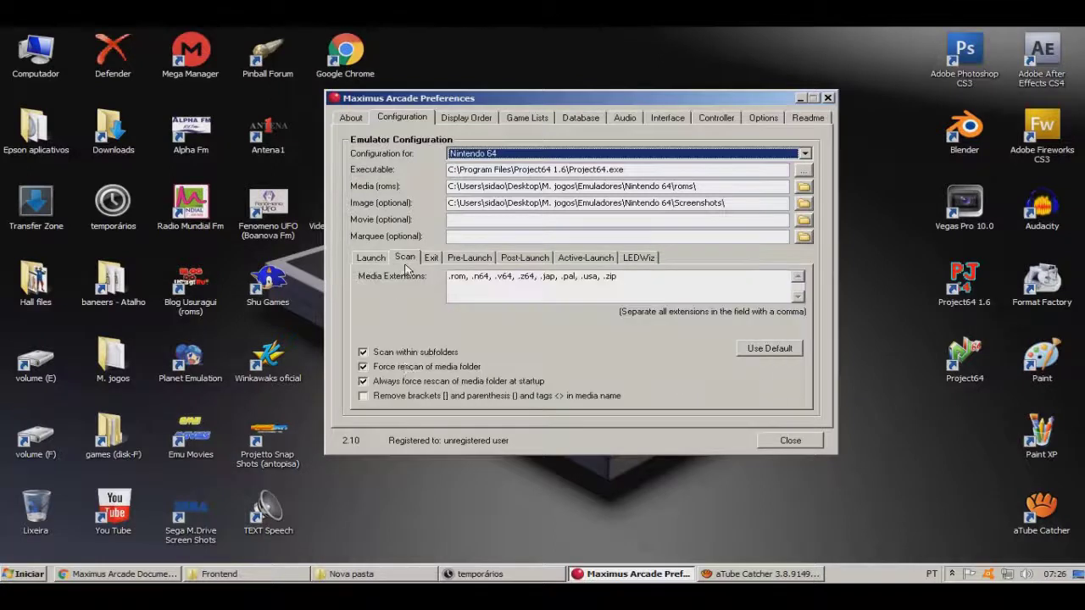
Turn off both forced rescan options for the Nintendo 64 media folder and highlight its media extensions
left_click(363, 382)
left_click(362, 367)
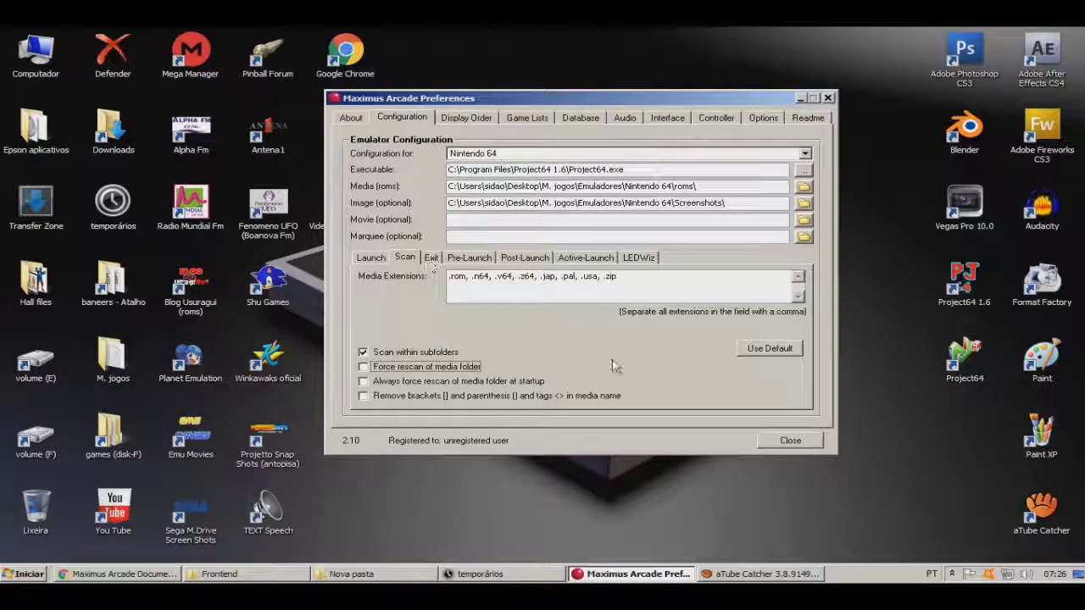
left_click(627, 282)
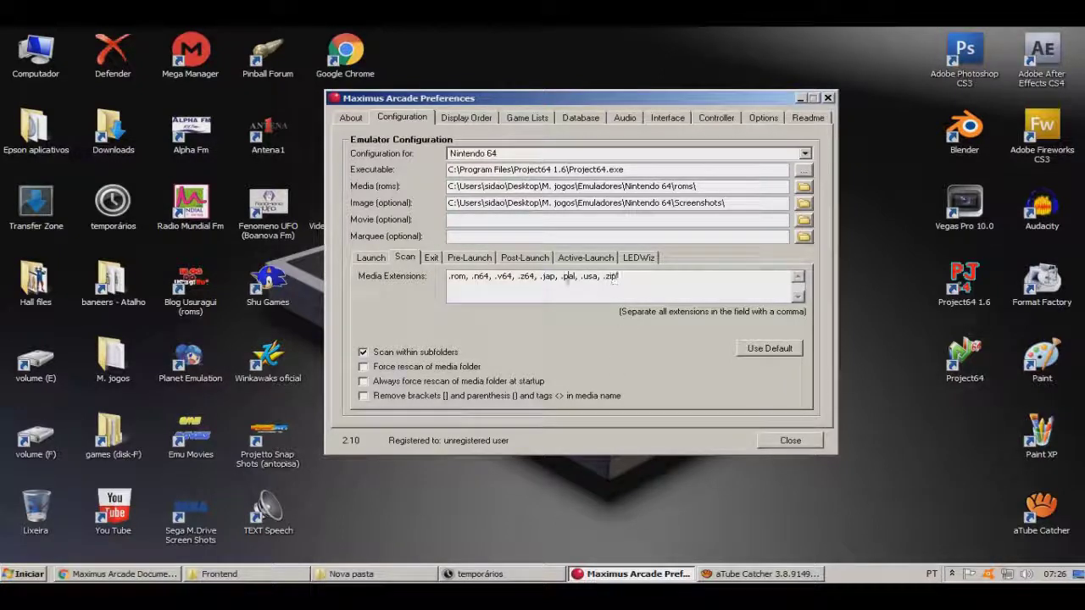
left_click_drag(688, 277, 415, 309)
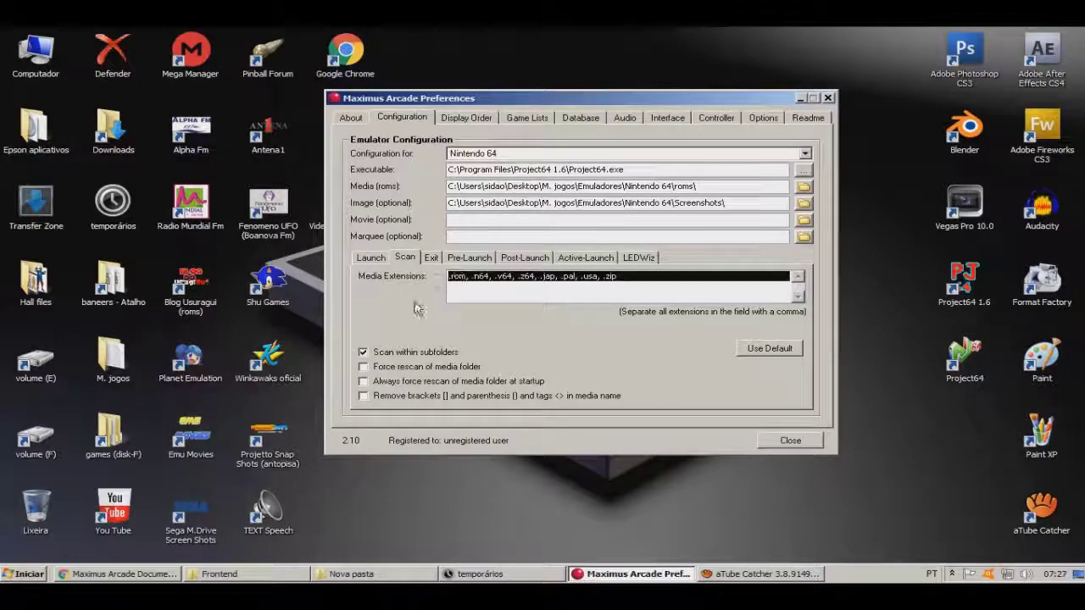
Switch the Nintendo 64 exit method to an exit hook and assign LCONTROL to it
left_click(431, 257)
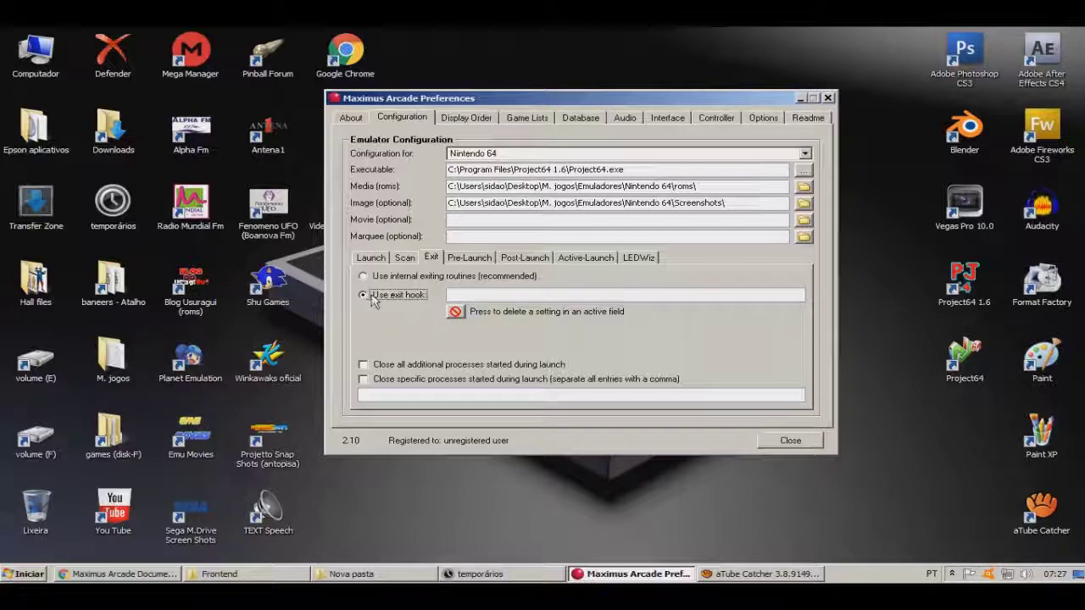
left_click(466, 297)
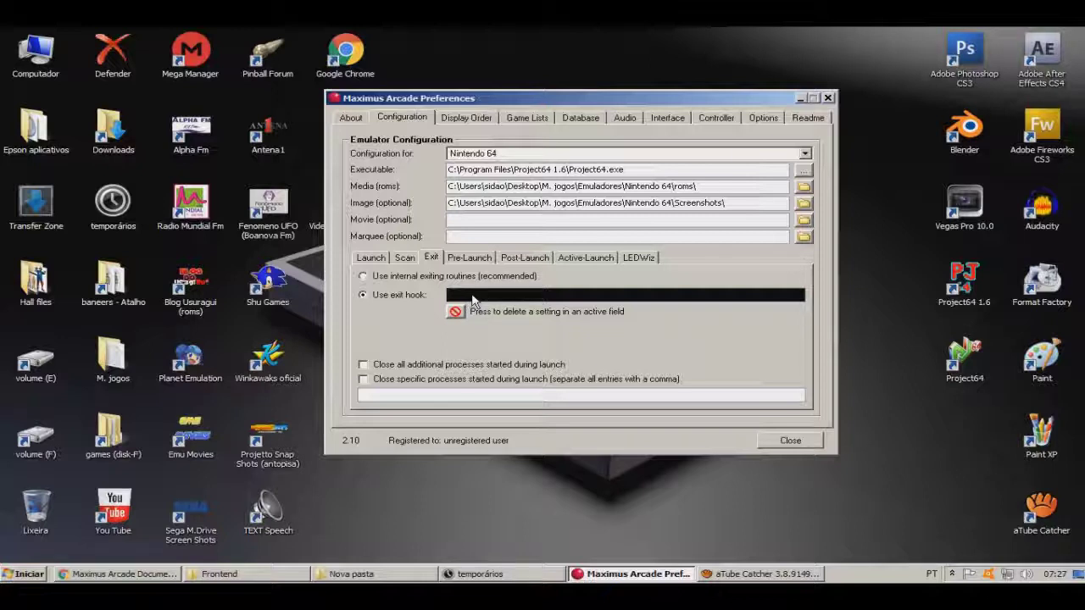
key("ctrl")
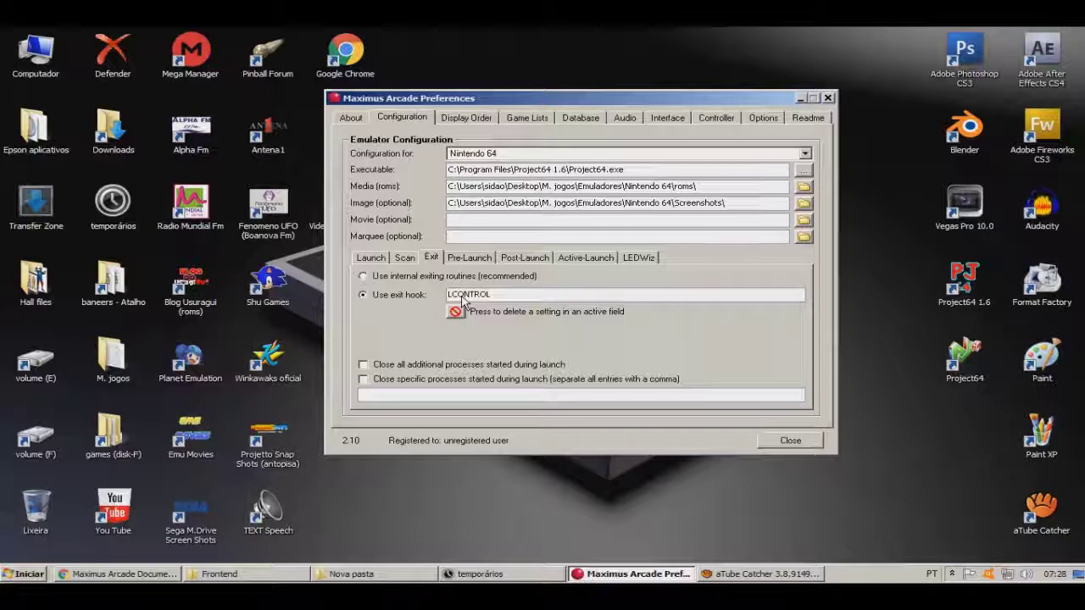
left_click(466, 298)
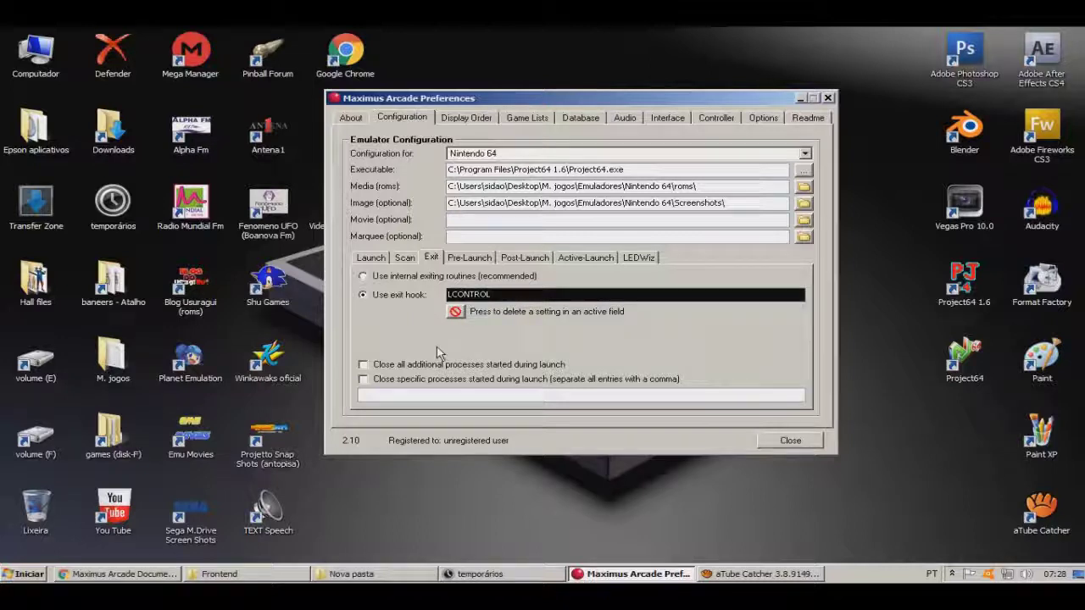
key("ctrl")
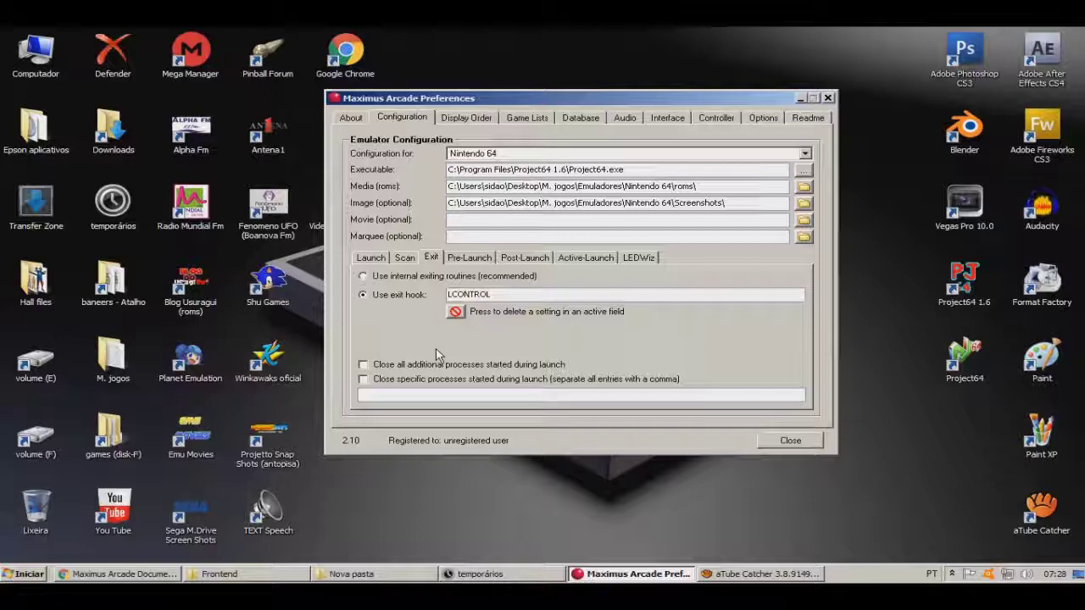
Delete the LCONTROL assignment from the Nintendo 64 exit hook
left_click(481, 297)
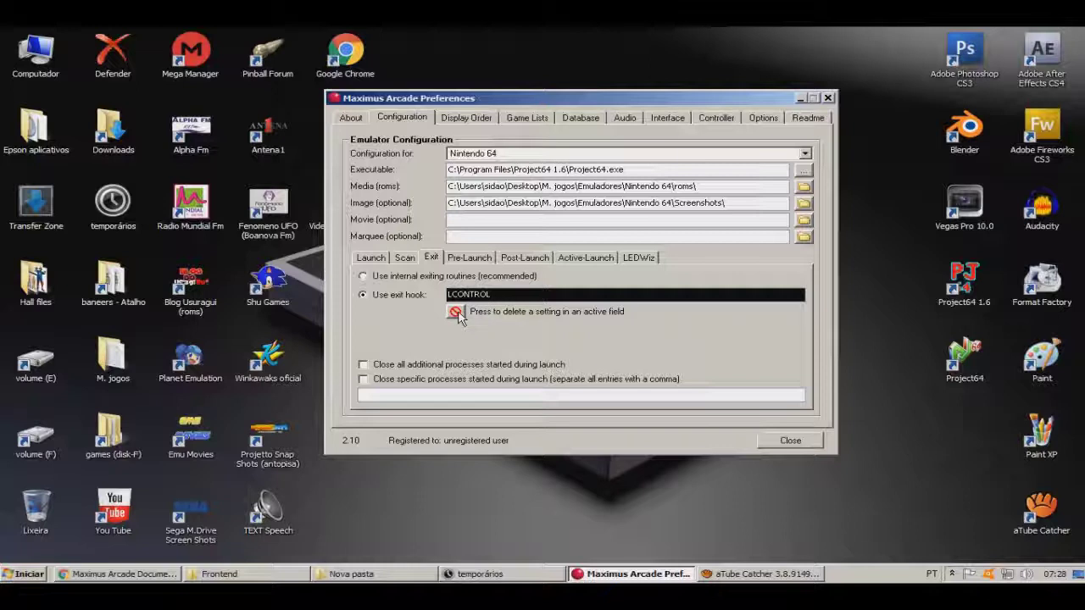
left_click(456, 313)
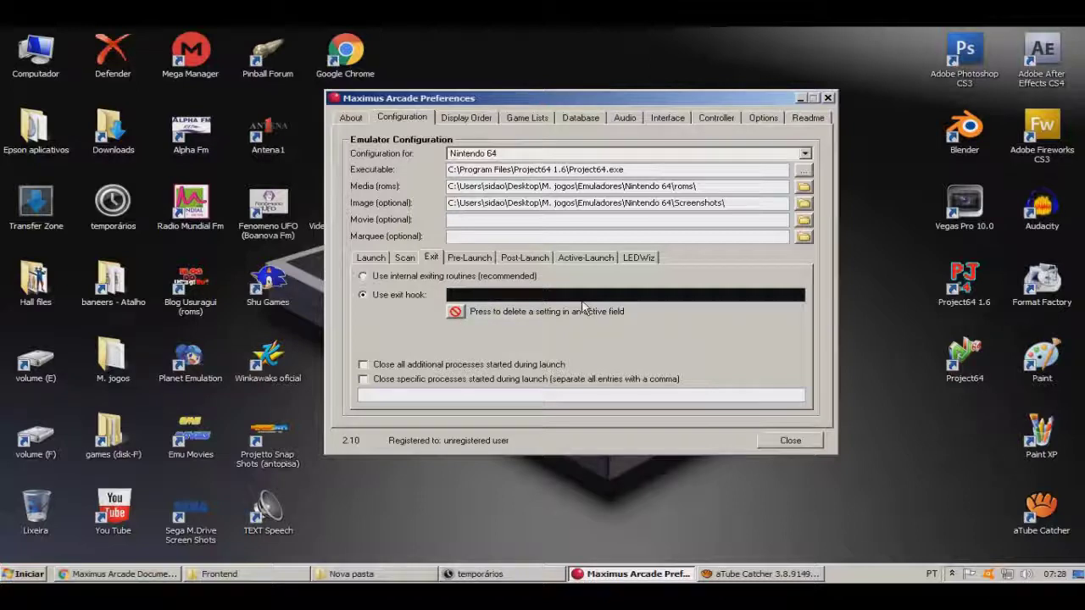
left_click(507, 346)
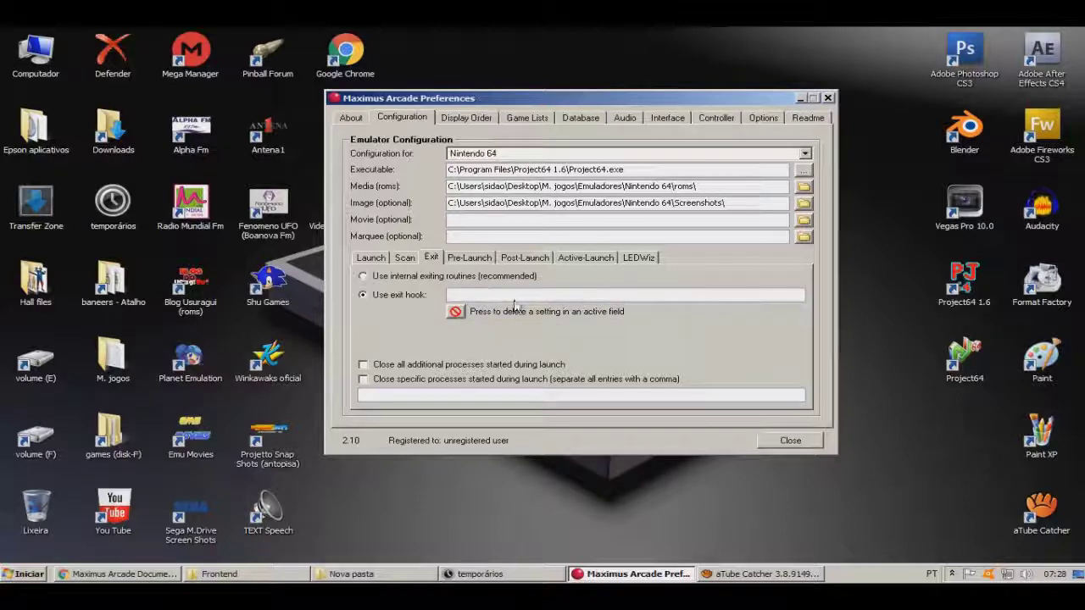
left_click(552, 296)
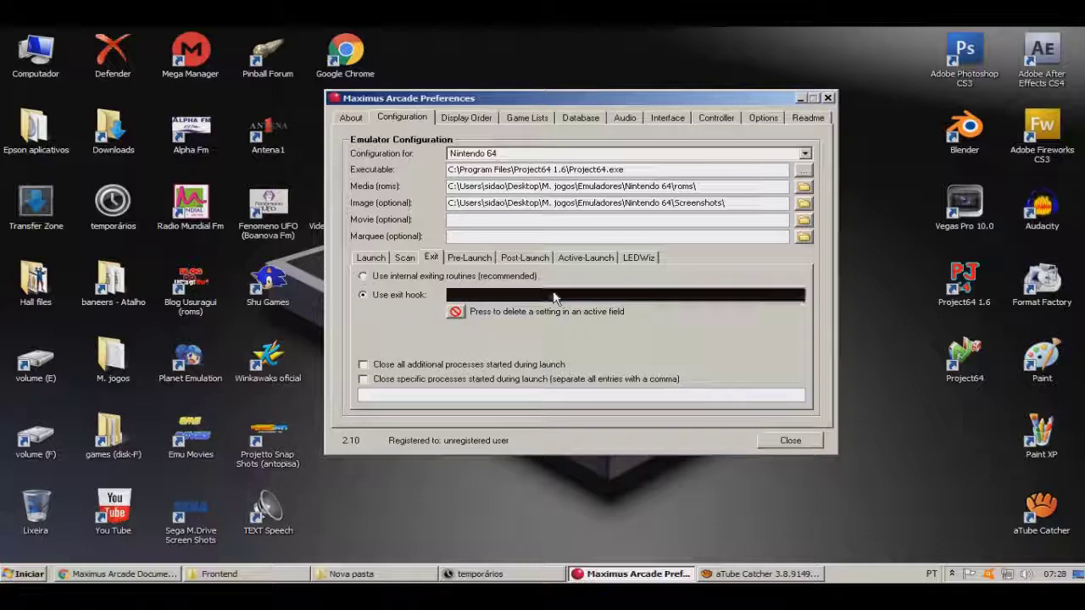
left_click(483, 340)
left_click(499, 296)
left_click(476, 344)
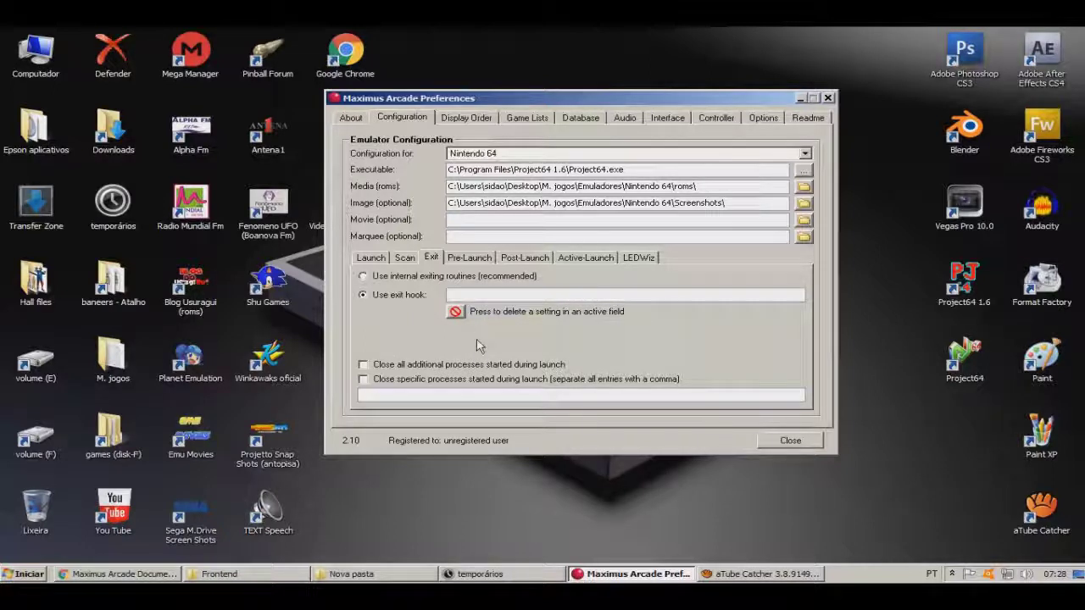
Turn on closing of all additional processes started during launch for Nintendo 64
left_click(362, 365)
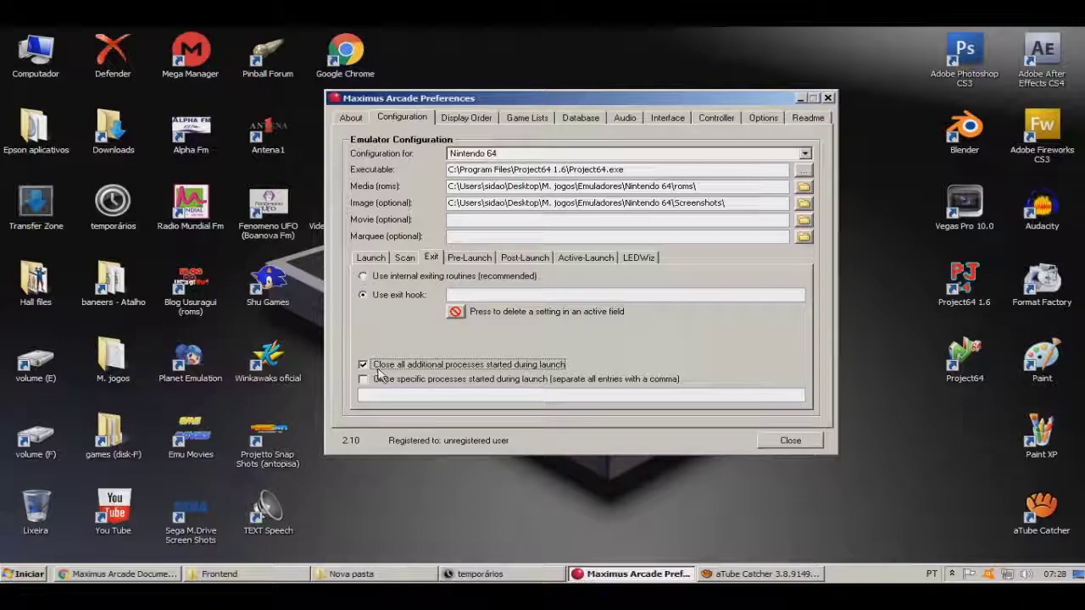
left_click(481, 296)
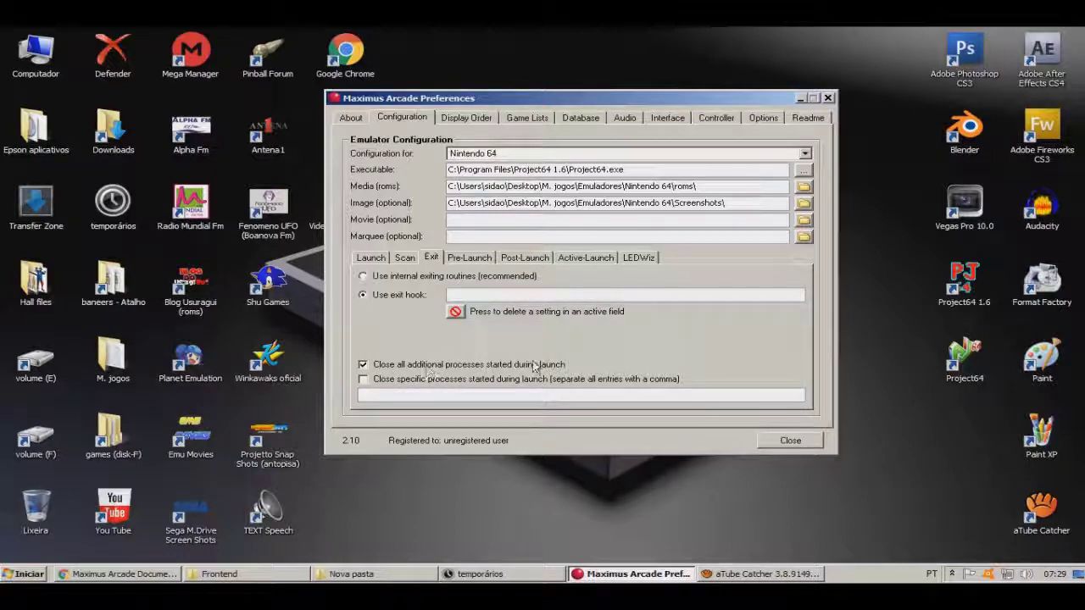
left_click(363, 366)
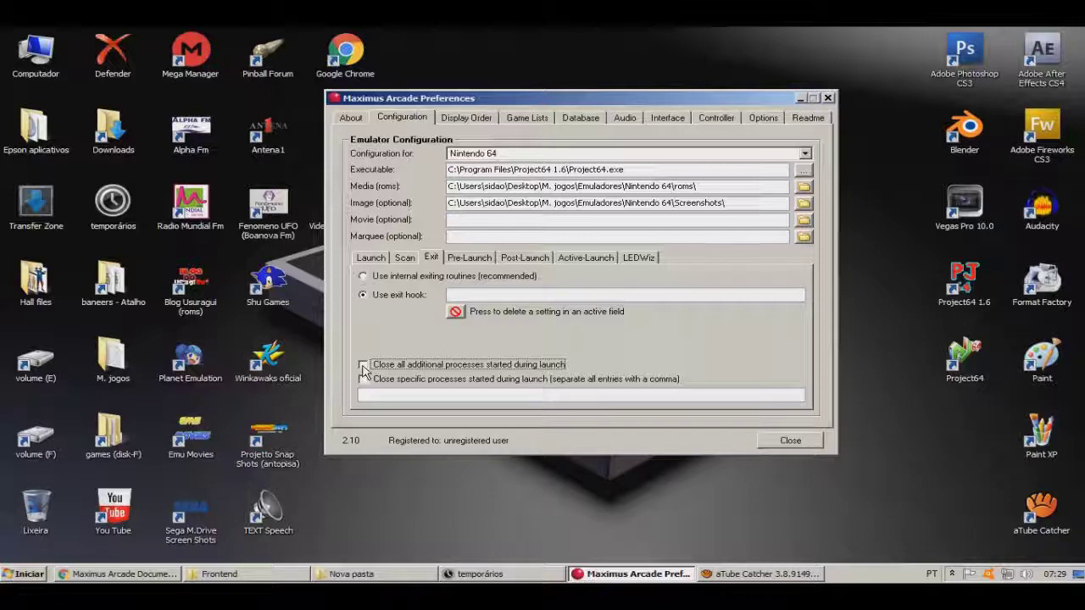
left_click(363, 366)
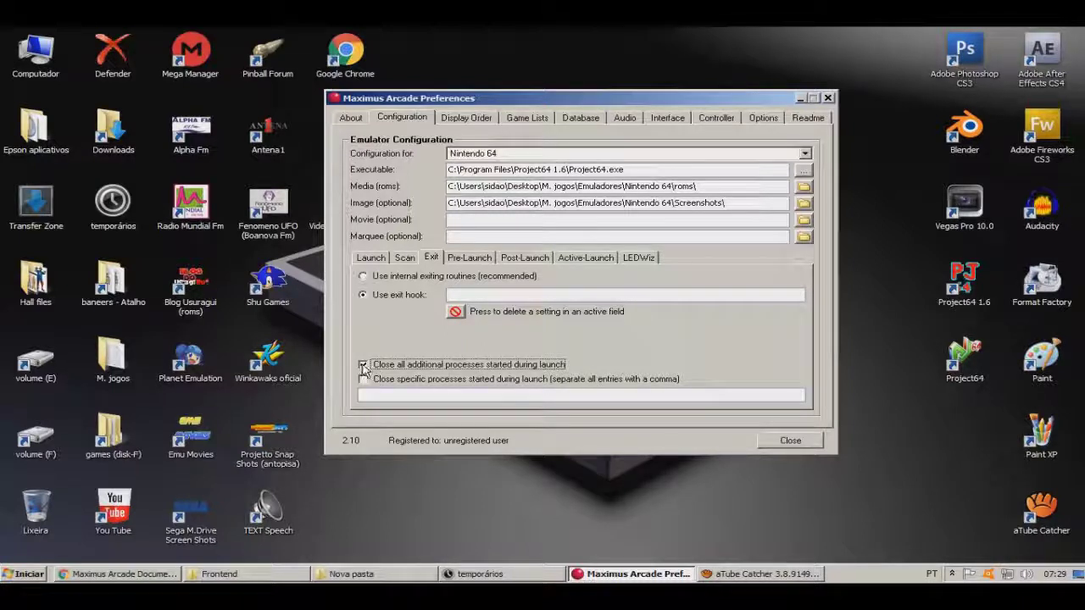
Turn on closing of specific processes for Nintendo 64, enter "exe," as the process list, and check the scan settings before returning
left_click(364, 380)
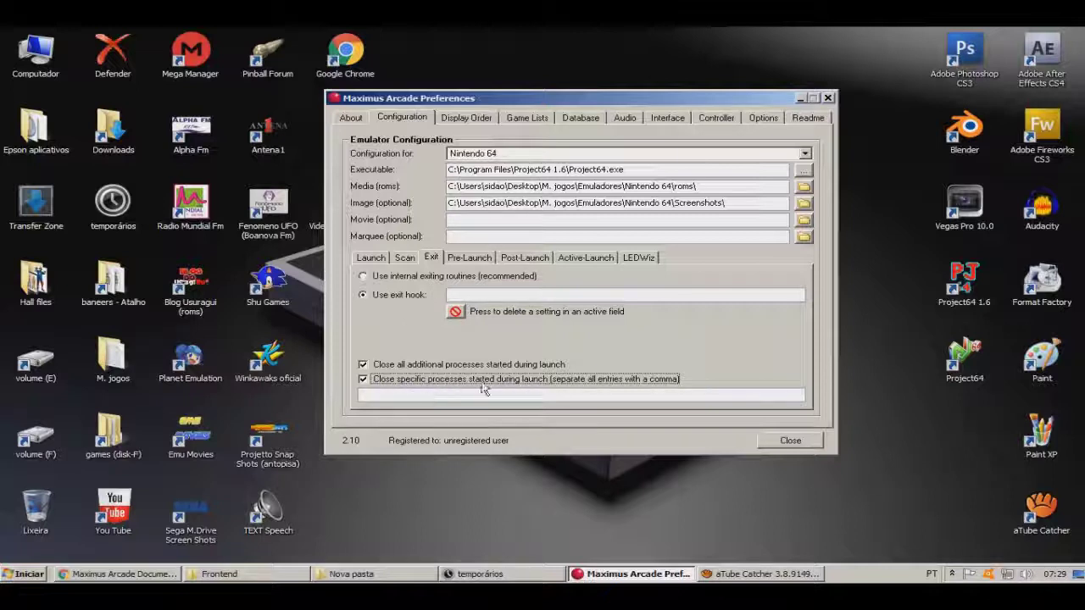
left_click(404, 397)
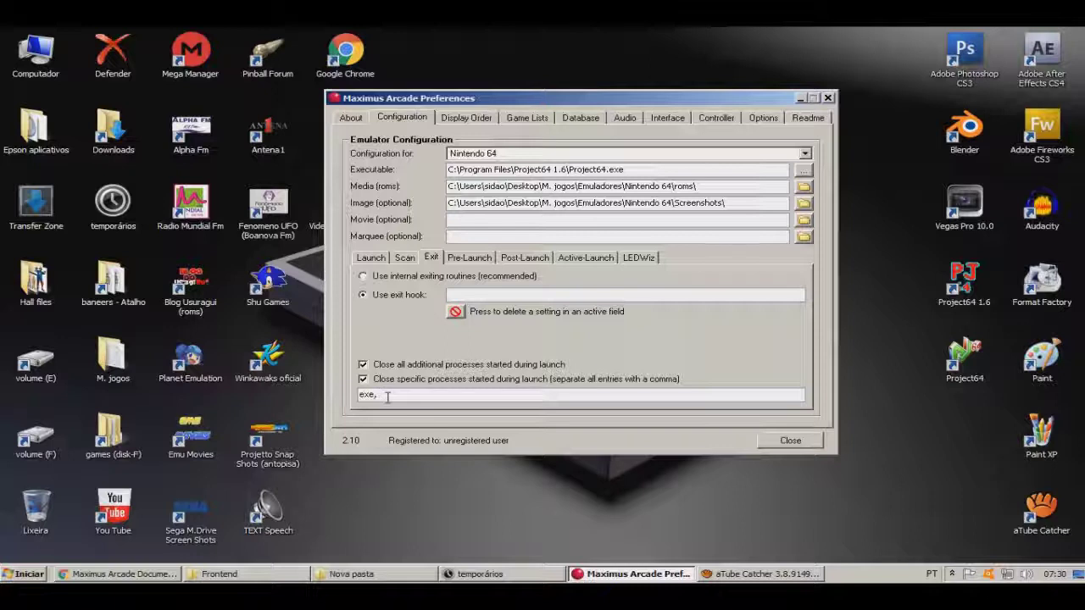
left_click(407, 258)
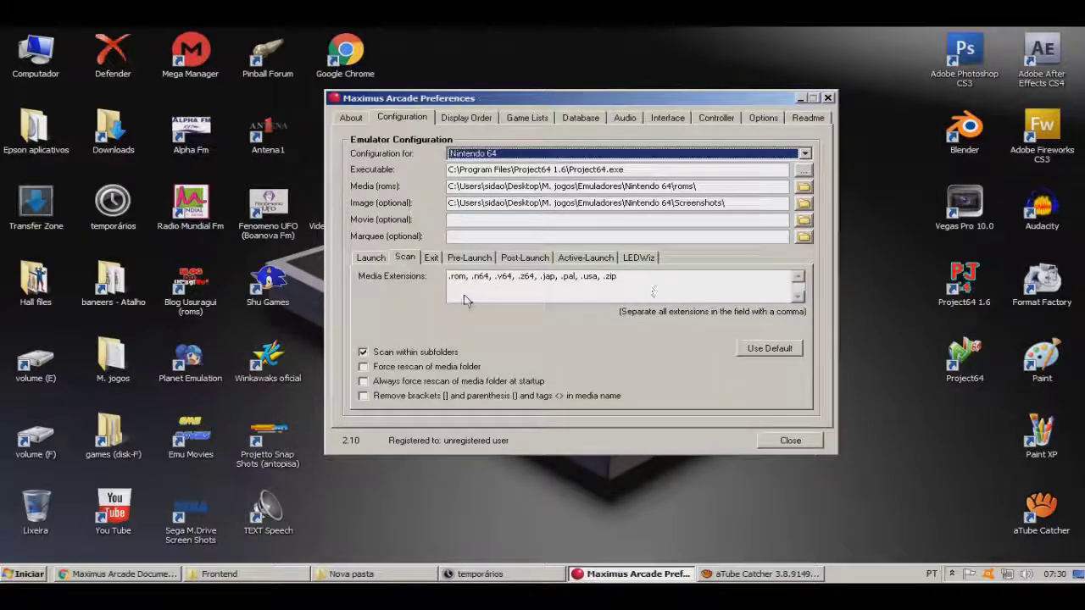
left_click(432, 258)
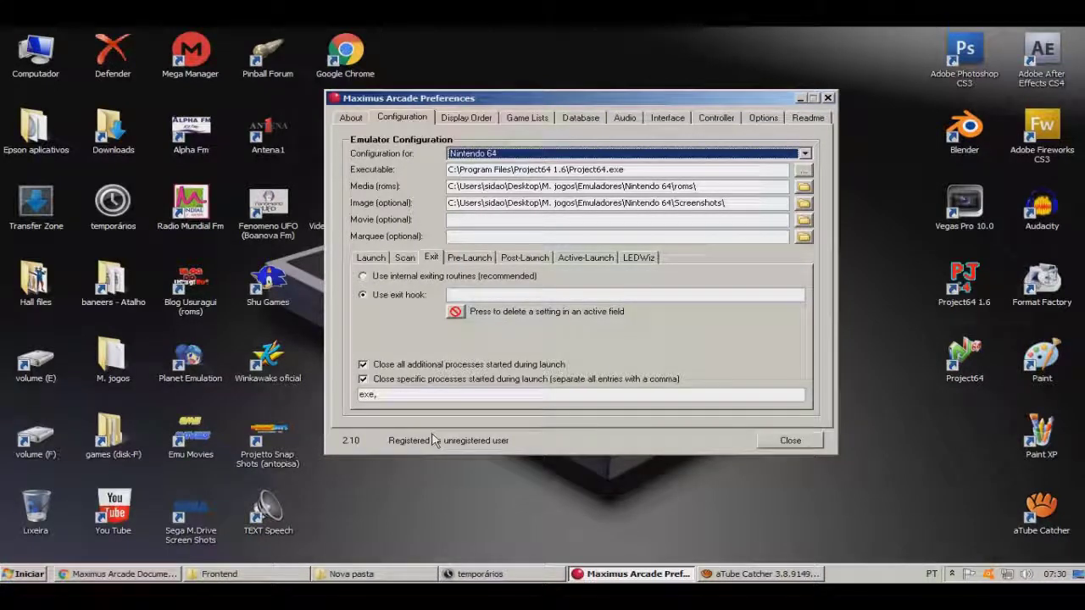
Clear the list of specific processes and turn off both process-closing options for Nintendo 64
left_click(390, 394)
key("BackSpace")
key("BackSpace")
key("BackSpace")
key("BackSpace")
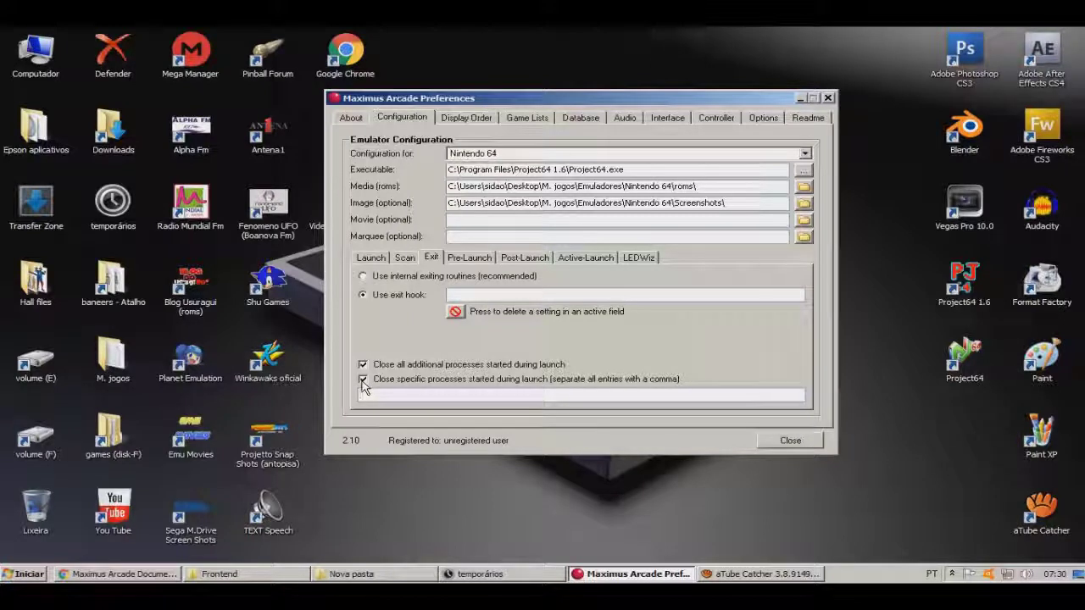
left_click(362, 380)
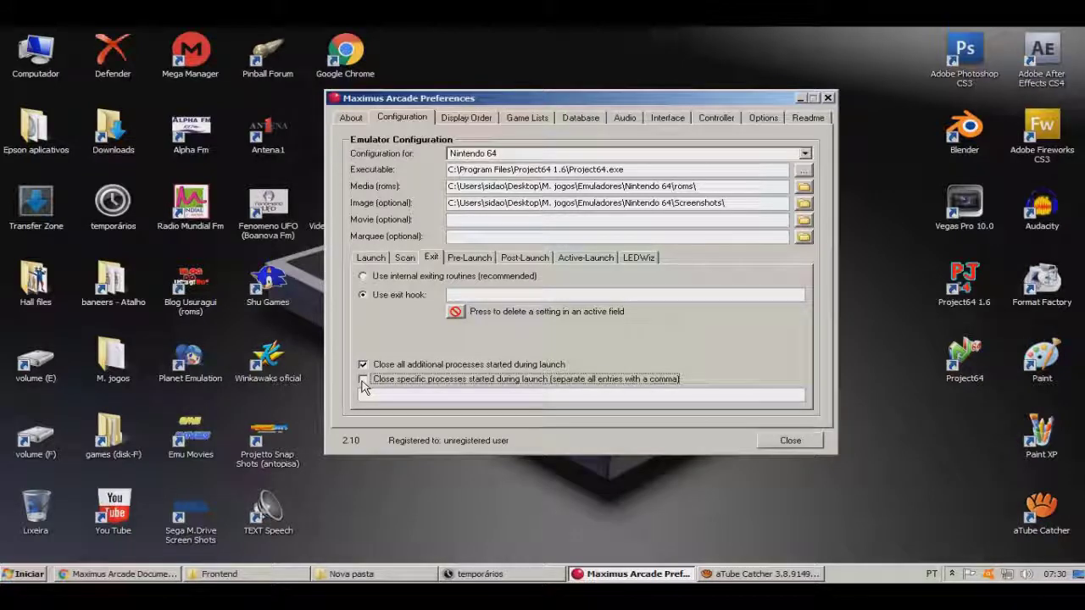
left_click(363, 364)
Examine which application-running option Nintendo 64 offers in its pre-launch, post-launch and active-launch settings, ending on pre-launch
left_click(476, 259)
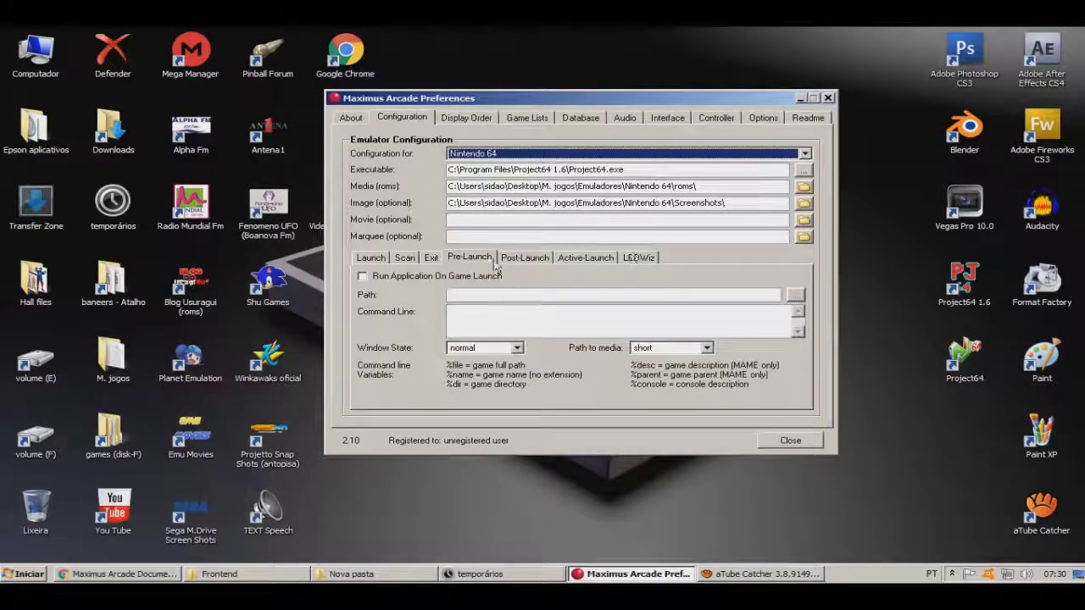
left_click(524, 258)
left_click(584, 257)
left_click(469, 258)
left_click(524, 258)
left_click(585, 258)
left_click(471, 258)
left_click(525, 258)
left_click(585, 257)
left_click(469, 257)
left_click(526, 261)
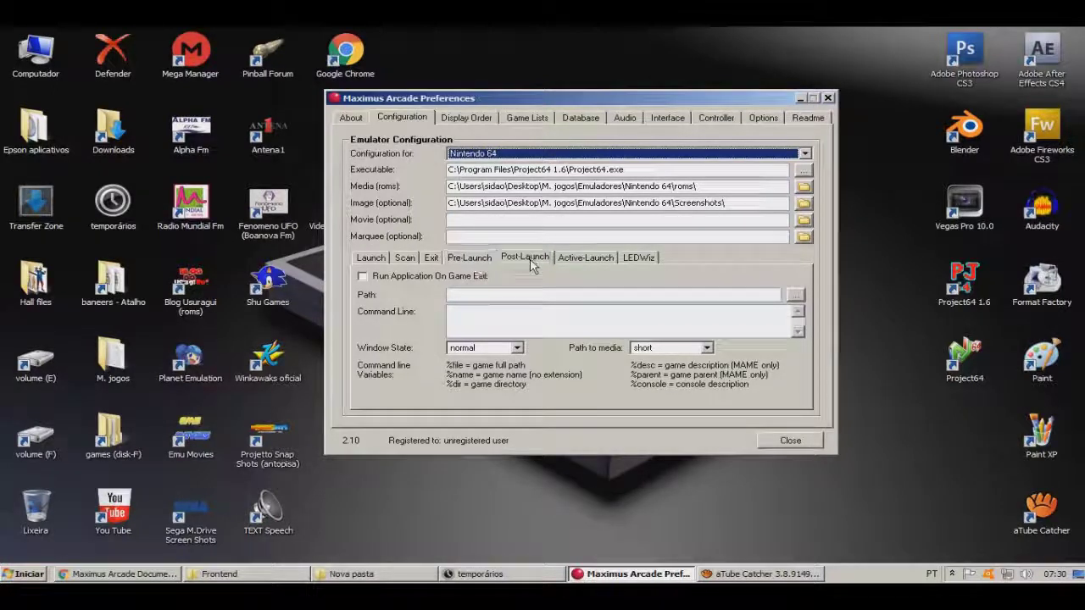
left_click(572, 261)
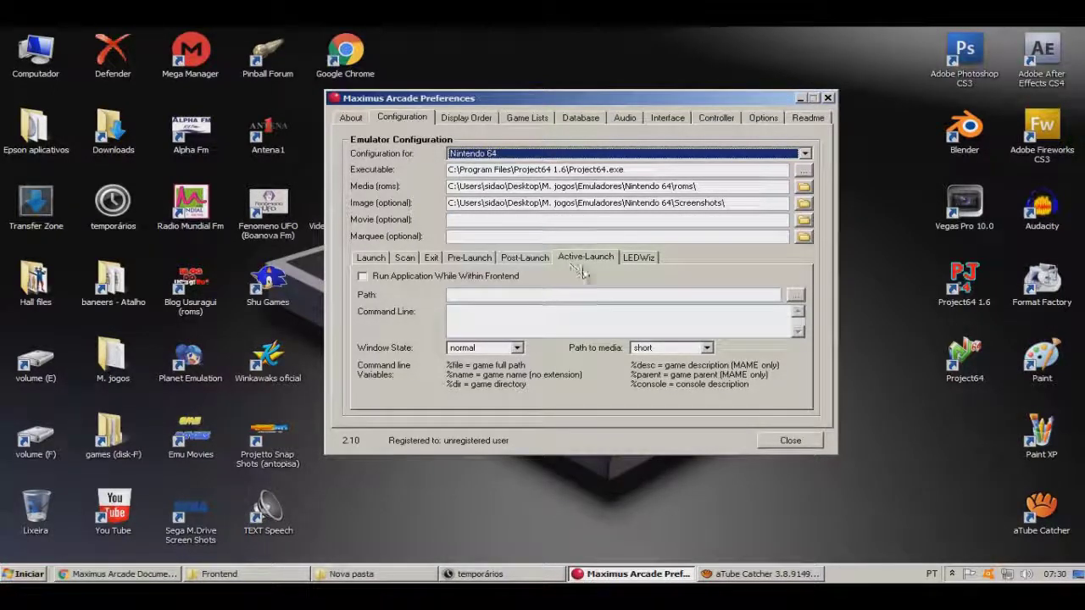
left_click(470, 259)
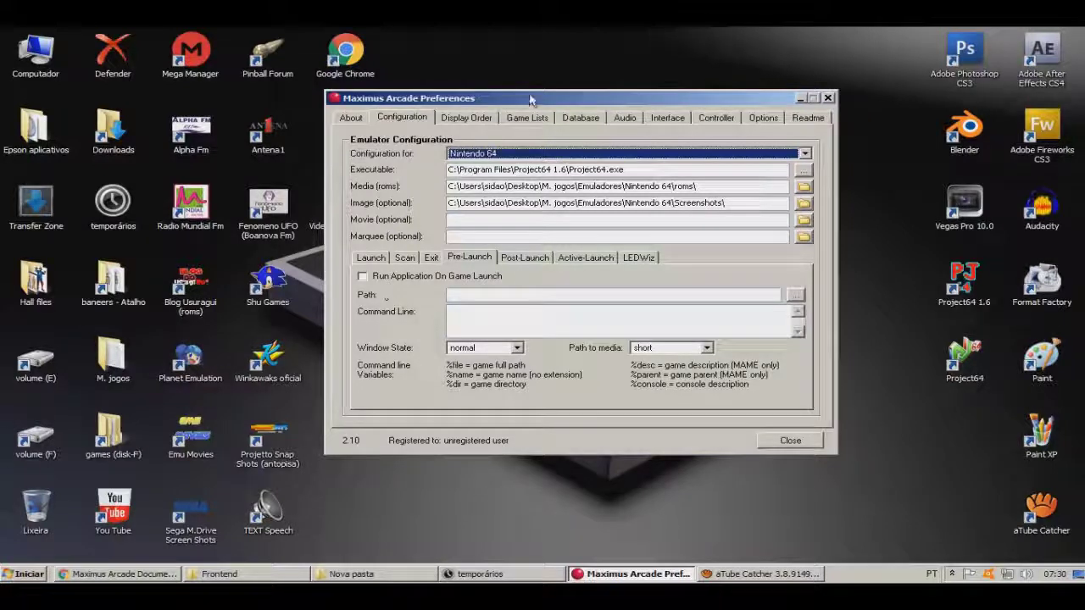
left_click_drag(534, 101, 532, 106)
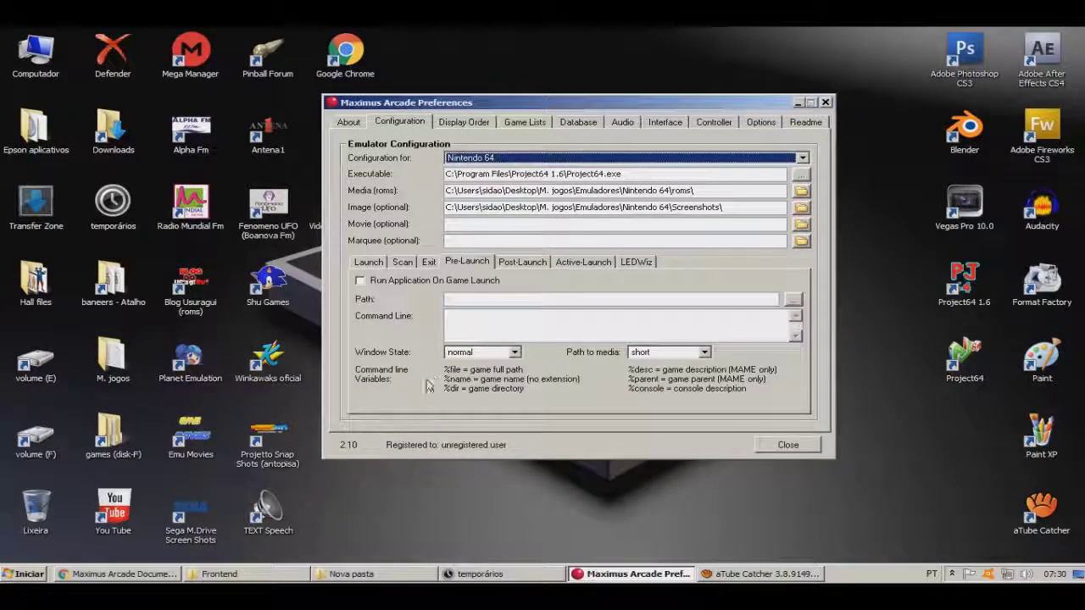
Turn on running an application on game launch for Nintendo 64, and browse for its file without choosing one
left_click(360, 280)
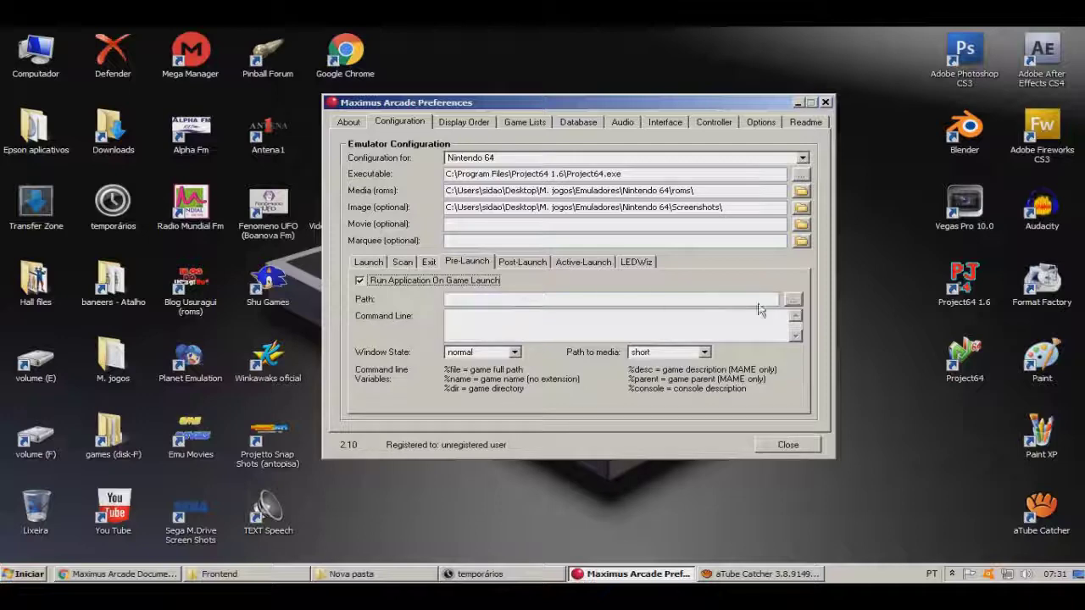
left_click(792, 302)
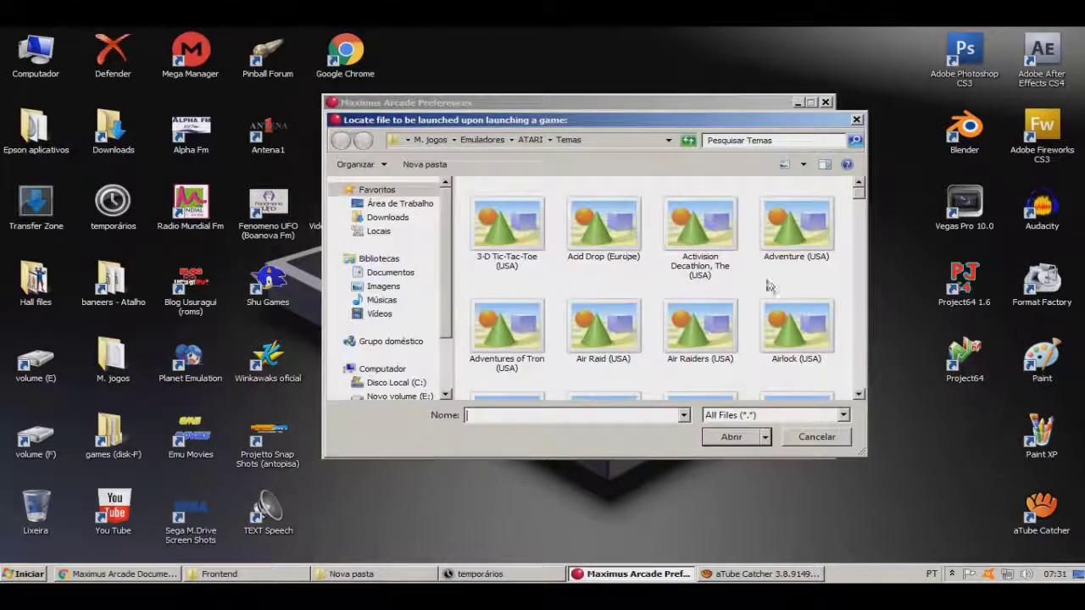
scroll(858, 197, "down", 10)
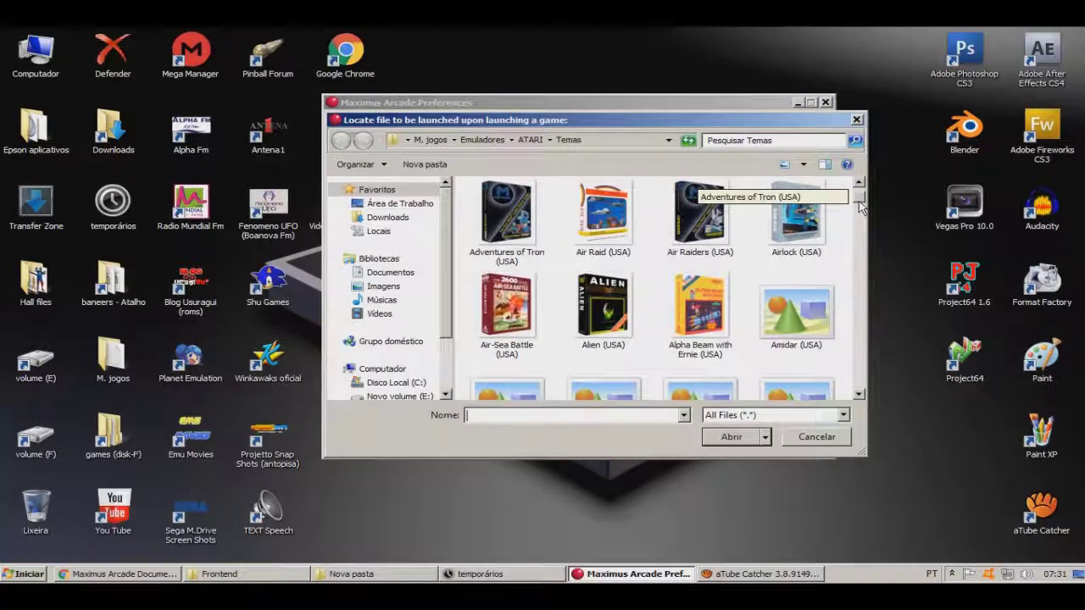
left_click(858, 119)
left_click(464, 322)
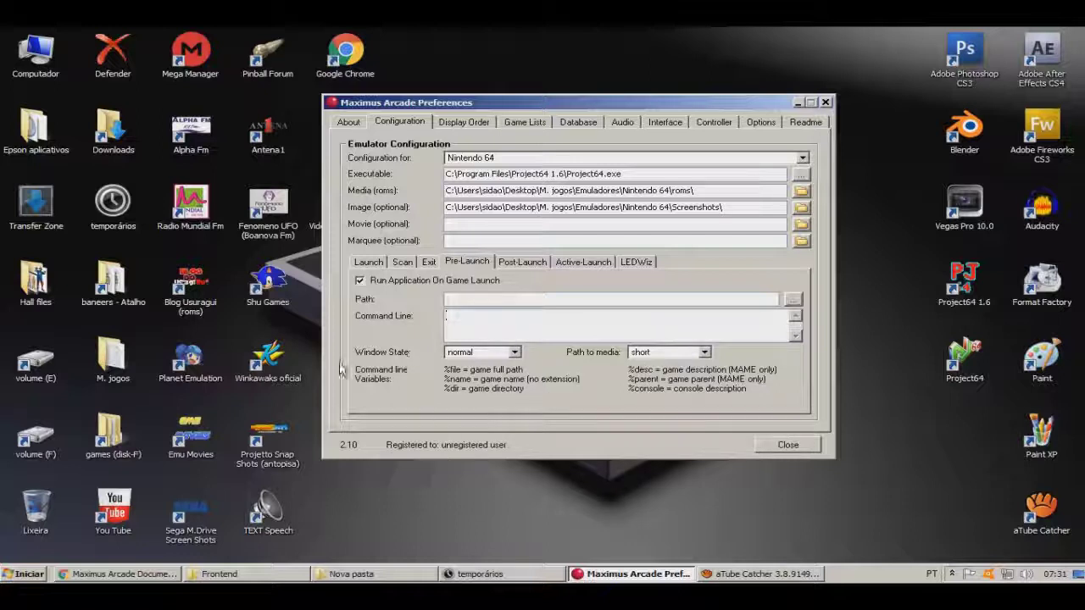
Check the pre-launch window state choices and set the Nintendo 64 launch window state to hidden
left_click(485, 352)
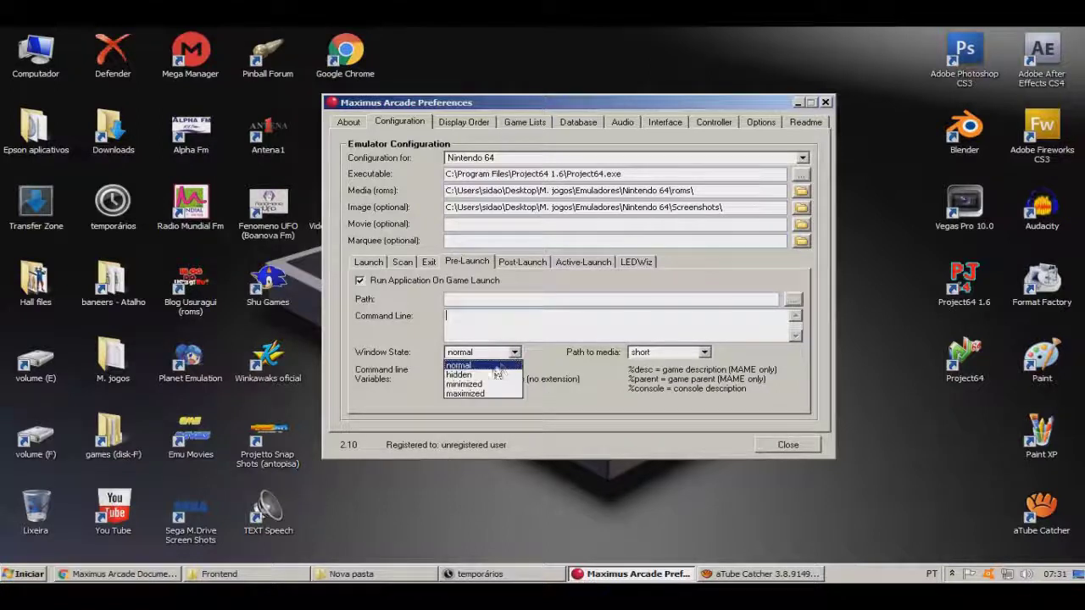
left_click(437, 360)
left_click(381, 263)
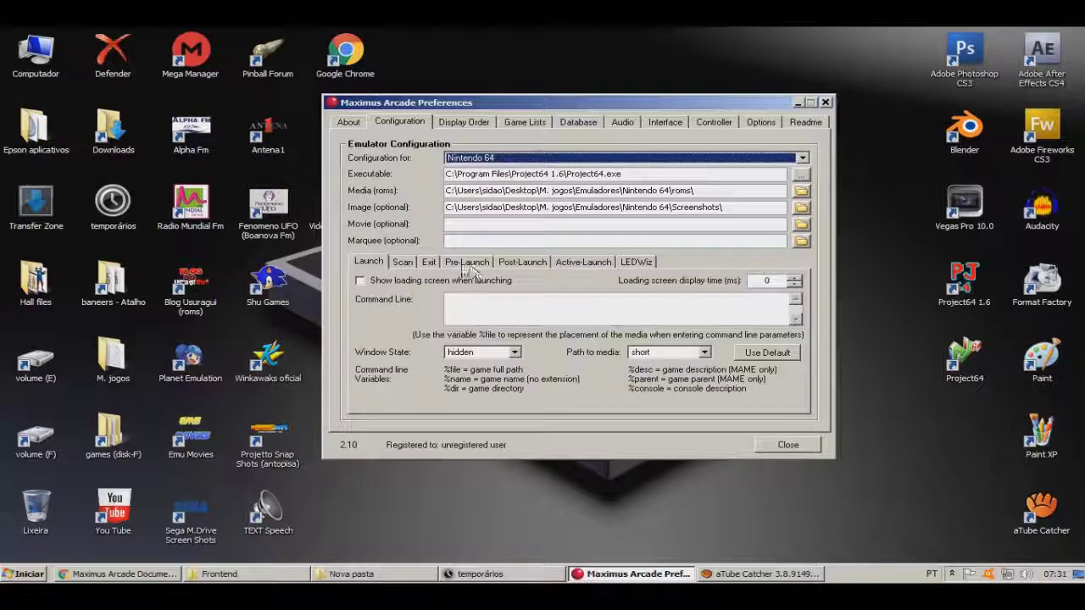
left_click(515, 351)
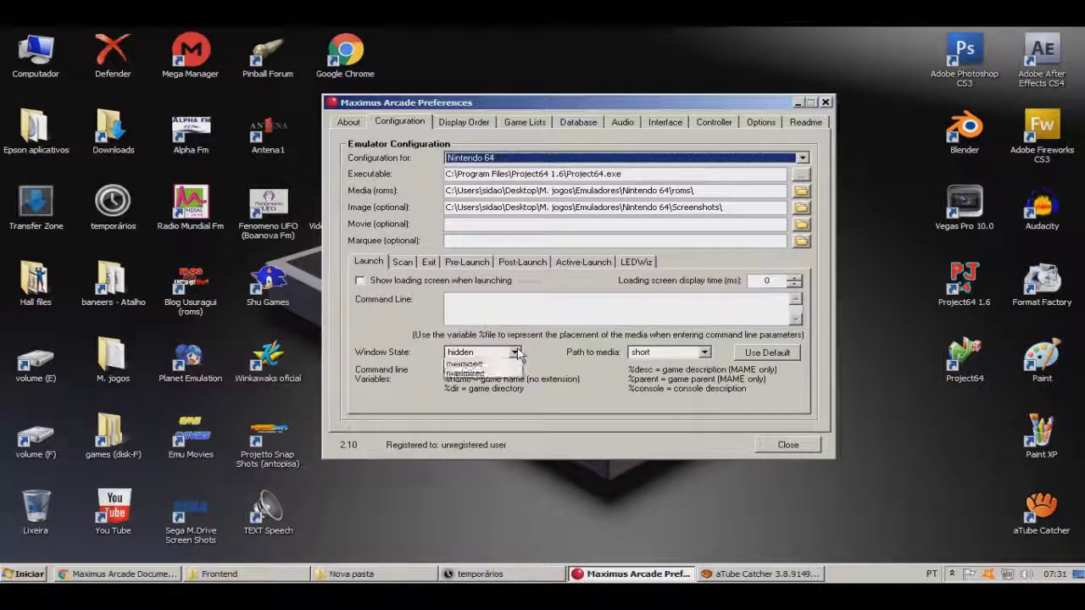
left_click(500, 373)
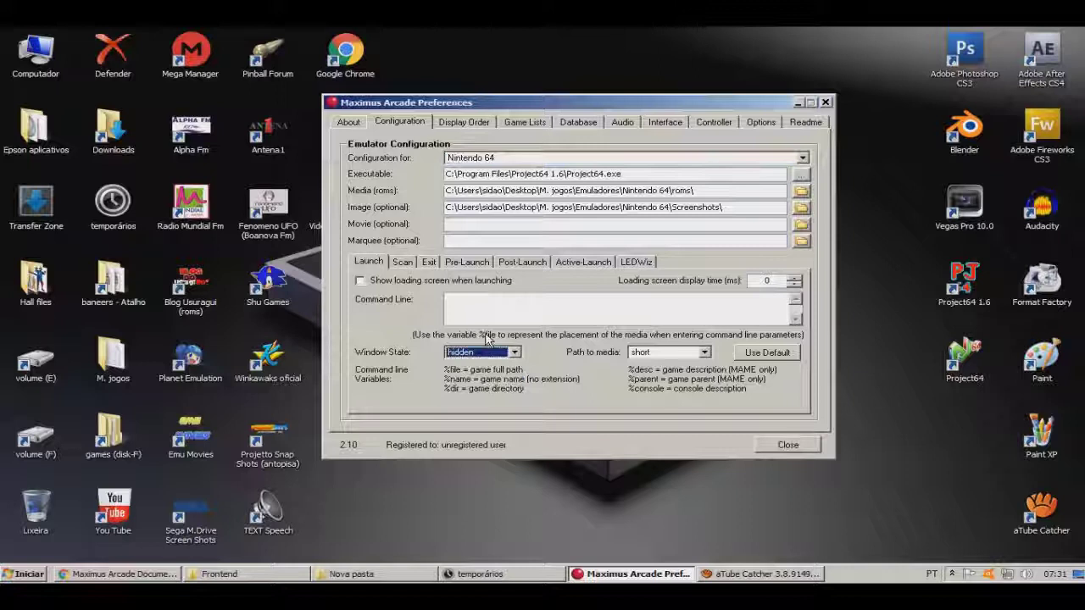
Set the pre-launch window state to normal and path to media to short, and turn off running an application on game launch
left_click(467, 262)
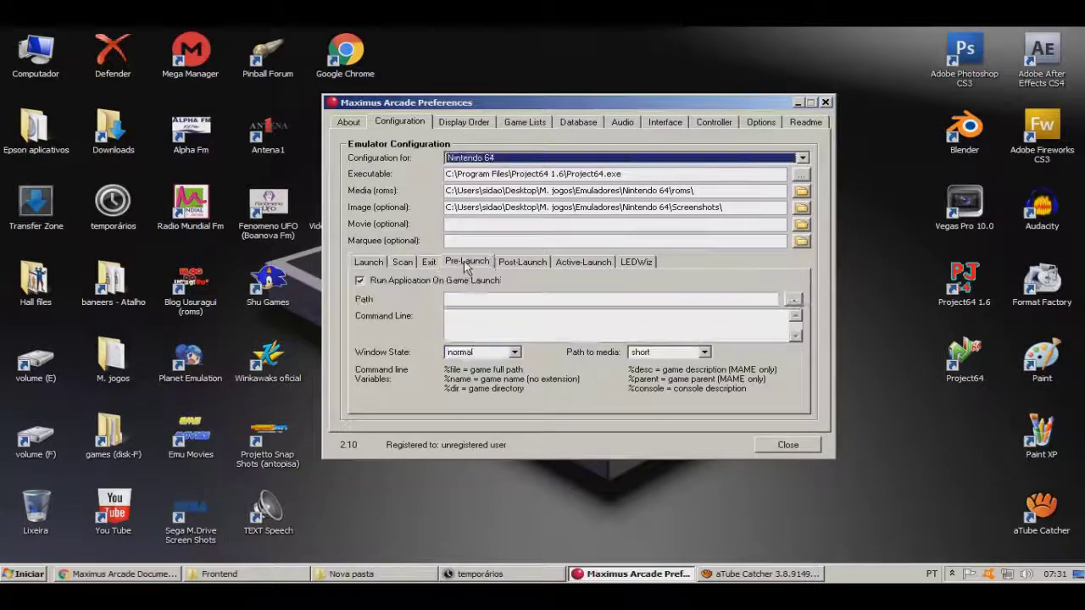
left_click(513, 352)
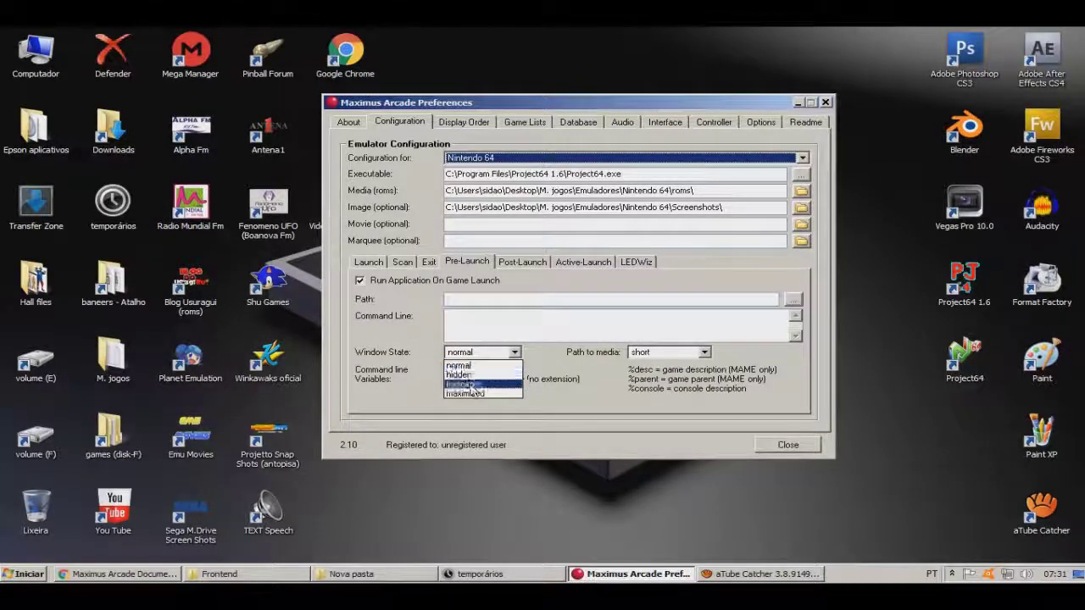
left_click(462, 366)
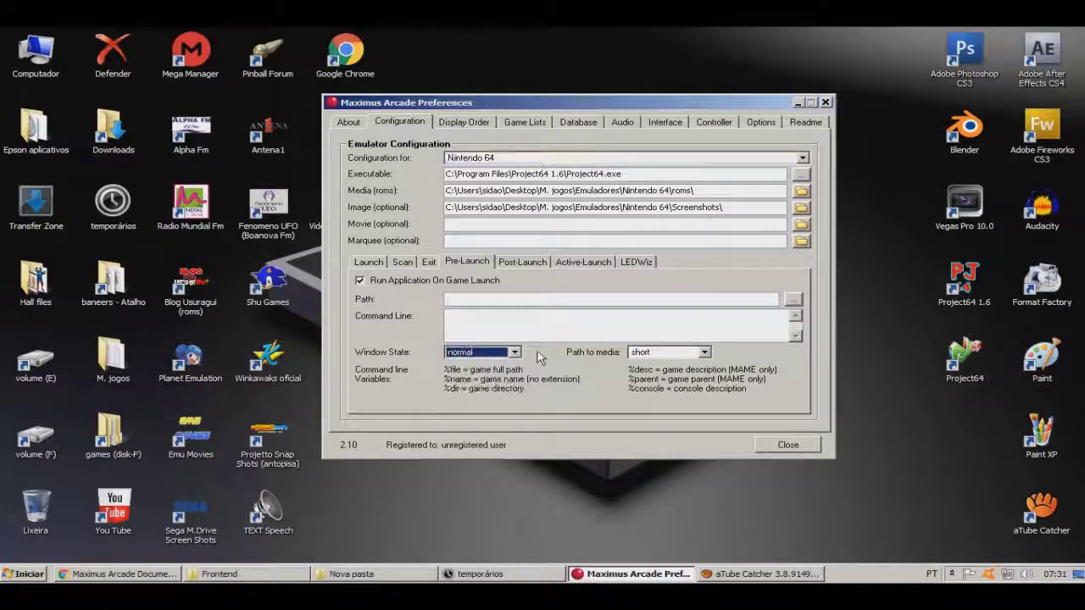
left_click(699, 352)
left_click(661, 364)
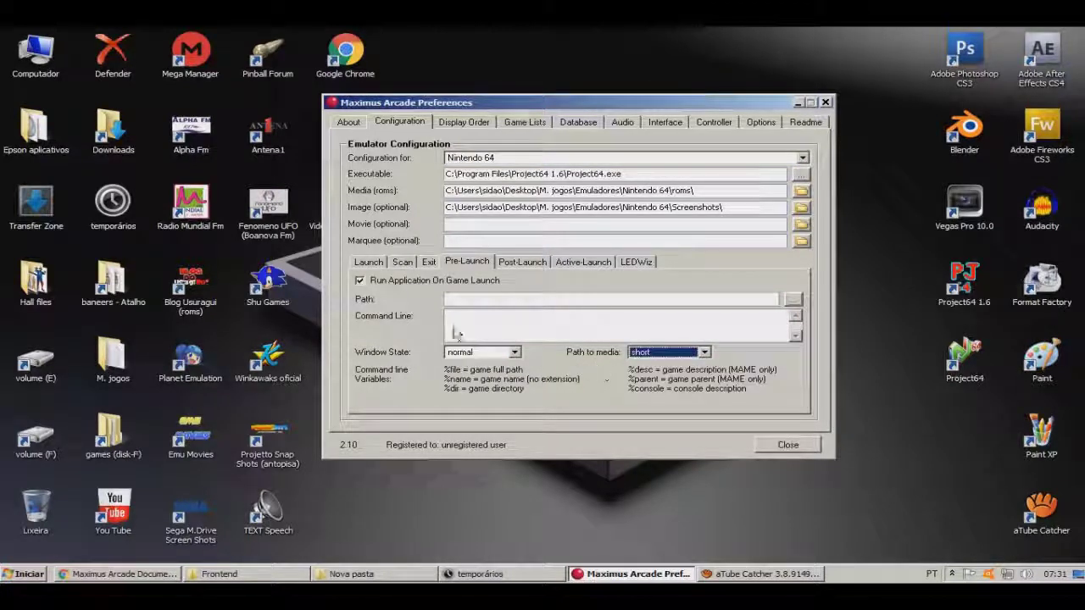
left_click(360, 282)
Compare the pre-launch, post-launch and active-launch settings of Nintendo 64, and view its LEDWiz settings
left_click(518, 262)
left_click(581, 268)
left_click(464, 265)
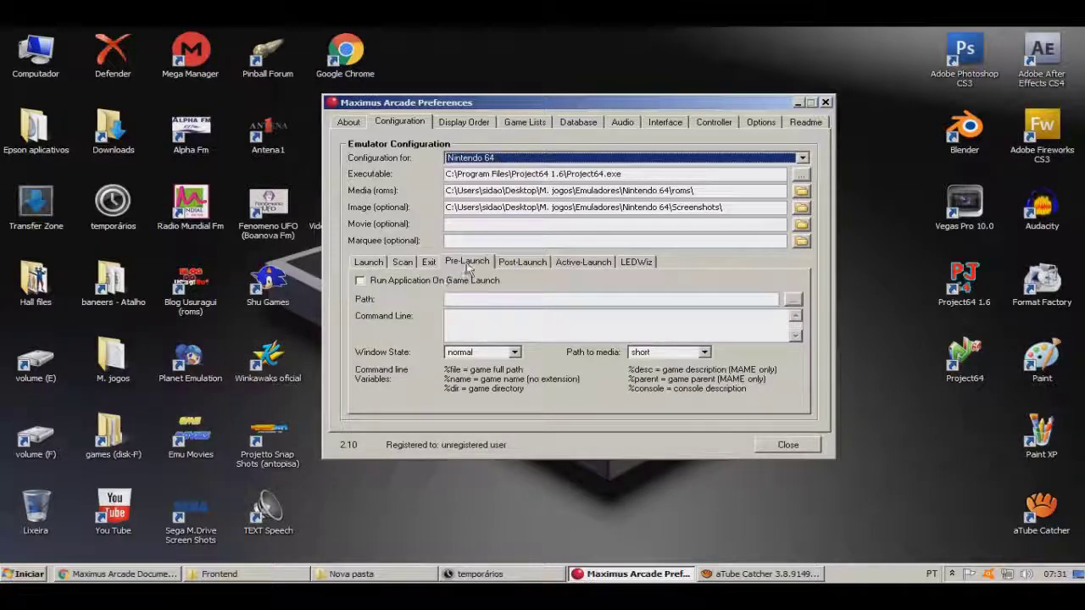
left_click(520, 266)
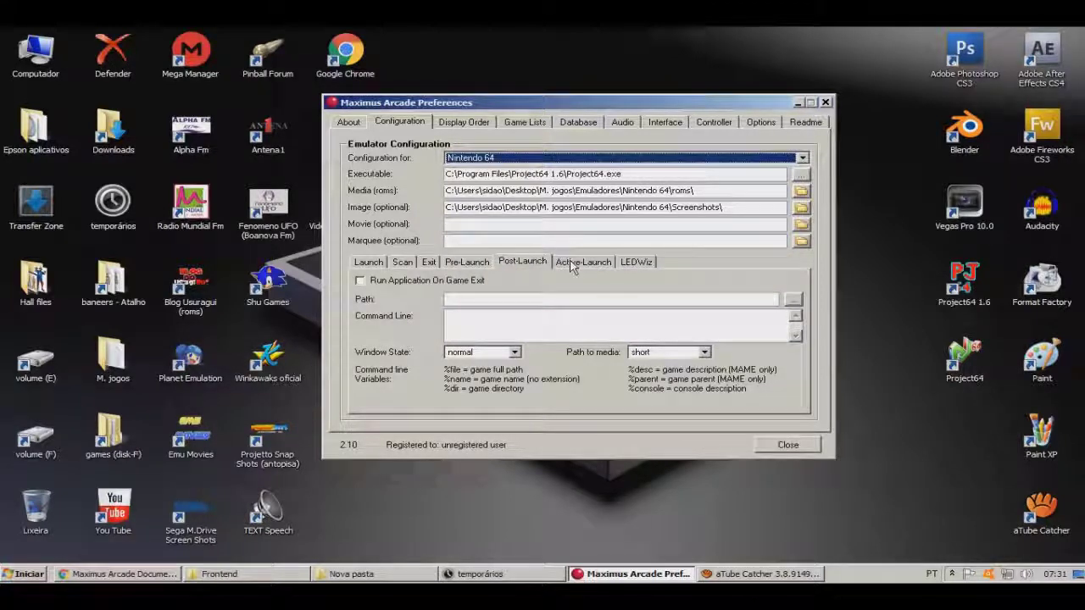
left_click(573, 264)
left_click(520, 264)
left_click(578, 267)
left_click(520, 265)
left_click(472, 264)
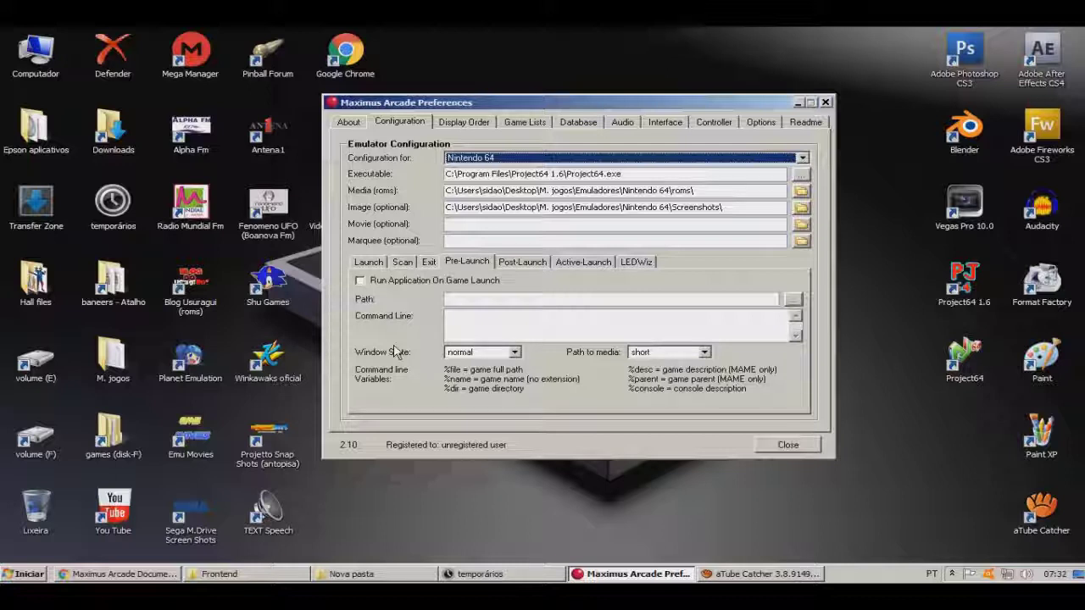
left_click(522, 264)
left_click(571, 265)
left_click(468, 266)
left_click(515, 264)
left_click(566, 265)
left_click(475, 266)
left_click(515, 264)
left_click(576, 264)
left_click(517, 264)
left_click(471, 264)
left_click(515, 264)
left_click(577, 265)
left_click(519, 264)
left_click(465, 266)
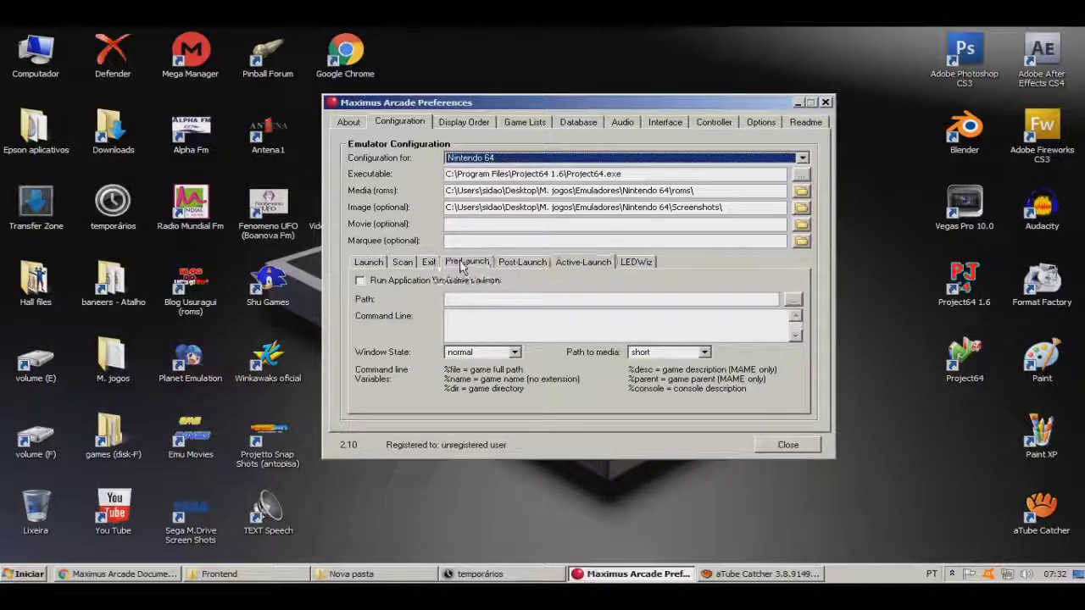
left_click(518, 265)
left_click(582, 264)
left_click(518, 264)
left_click(579, 264)
left_click(634, 264)
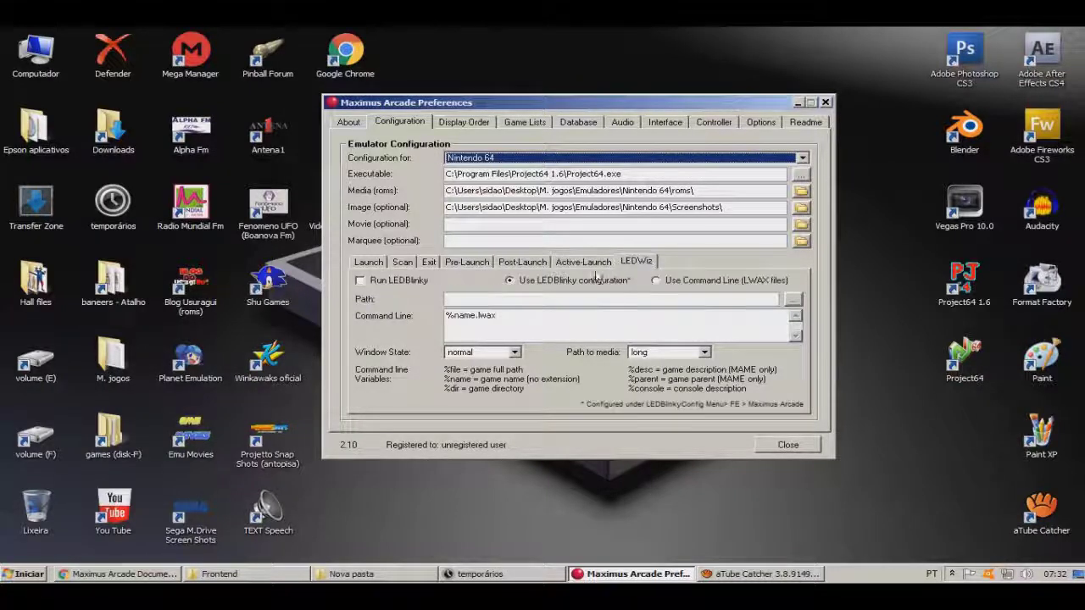
Review the three application-launch stages of Nintendo 64 once more and return to the LEDWiz settings
left_click(470, 266)
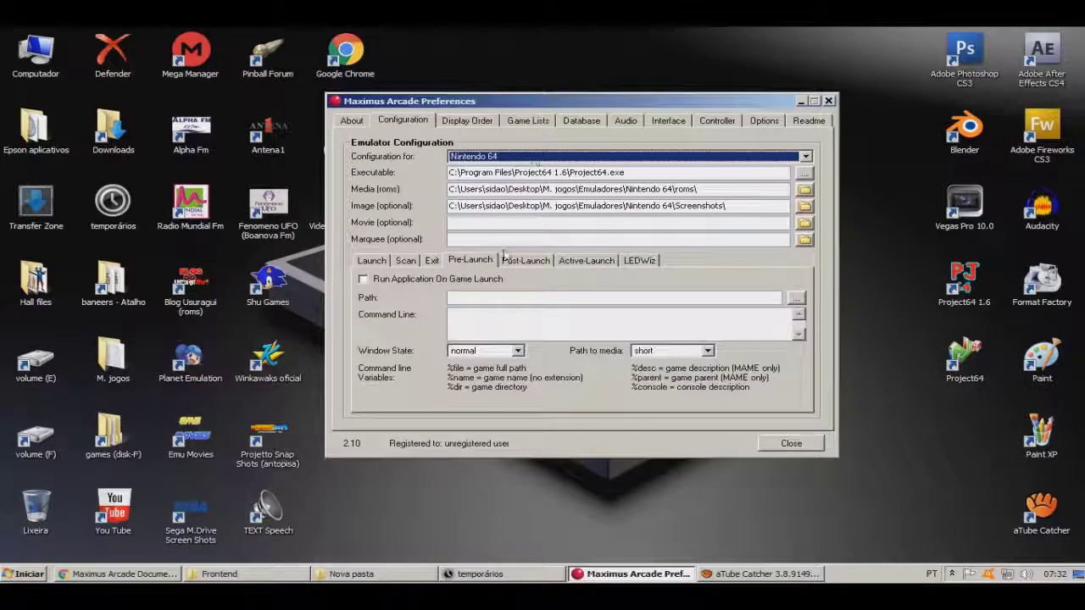
left_click(519, 262)
left_click(587, 263)
left_click(470, 263)
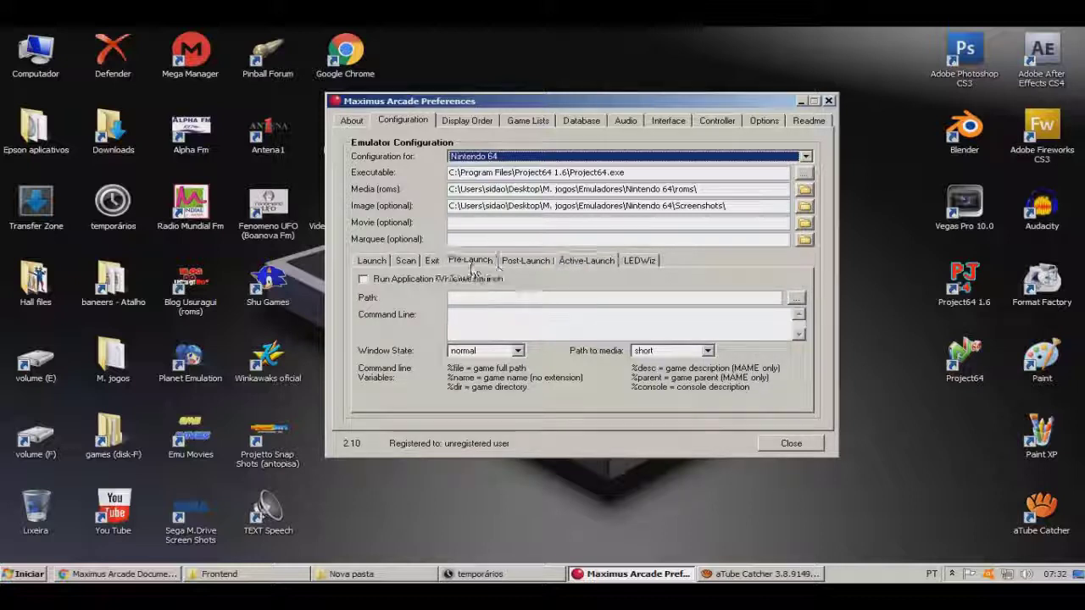
left_click(530, 263)
left_click(579, 263)
left_click(472, 262)
left_click(524, 263)
left_click(583, 262)
left_click(623, 263)
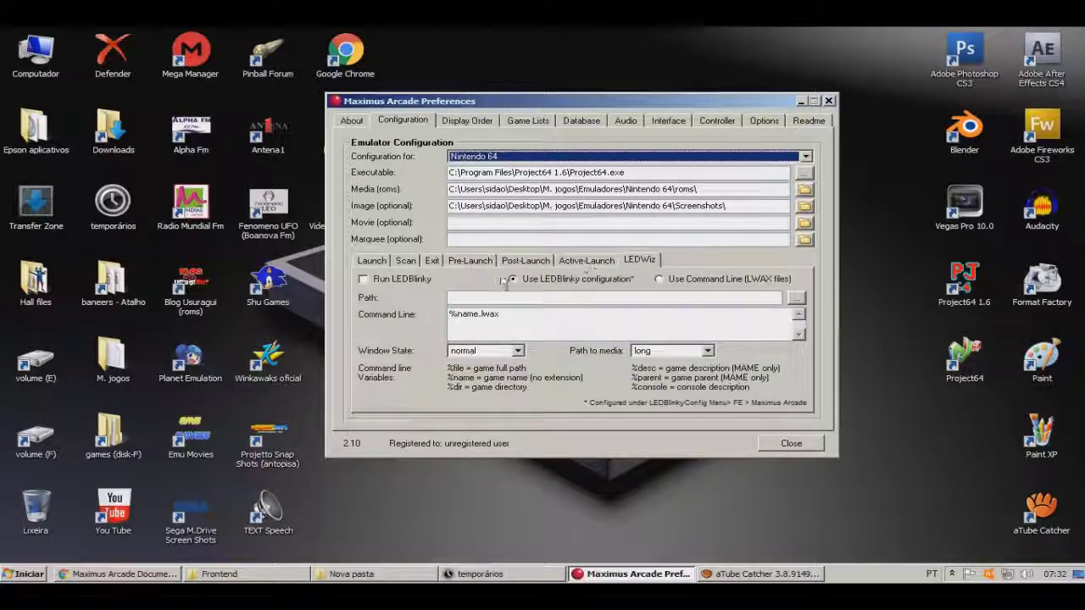
Review the pre-launch, post-launch and active-launch application settings of the Nintendo 64 emulator again
left_click(467, 263)
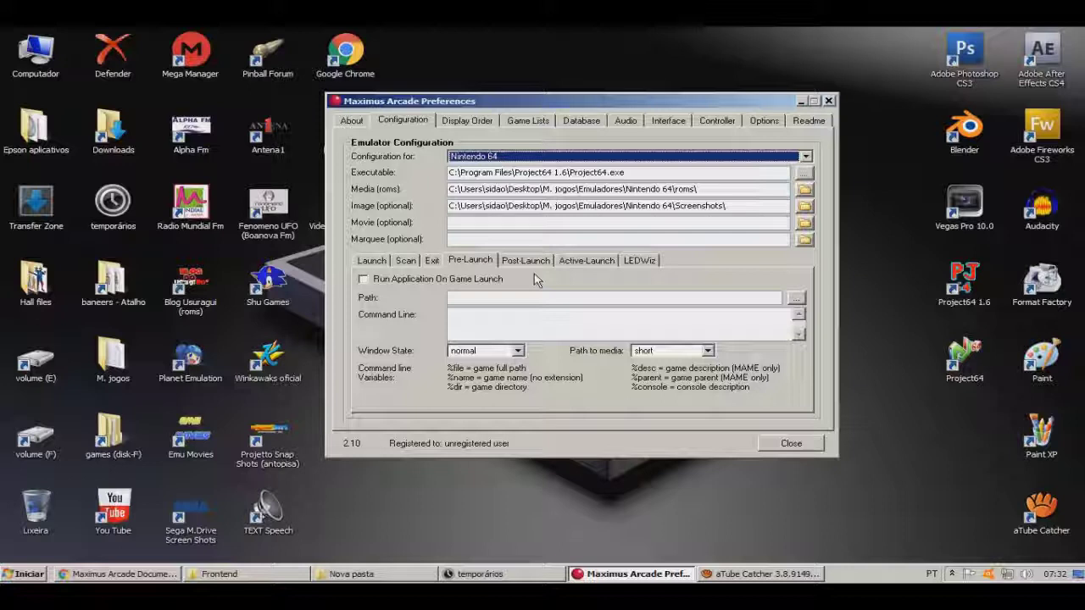
left_click(521, 262)
left_click(585, 261)
left_click(472, 261)
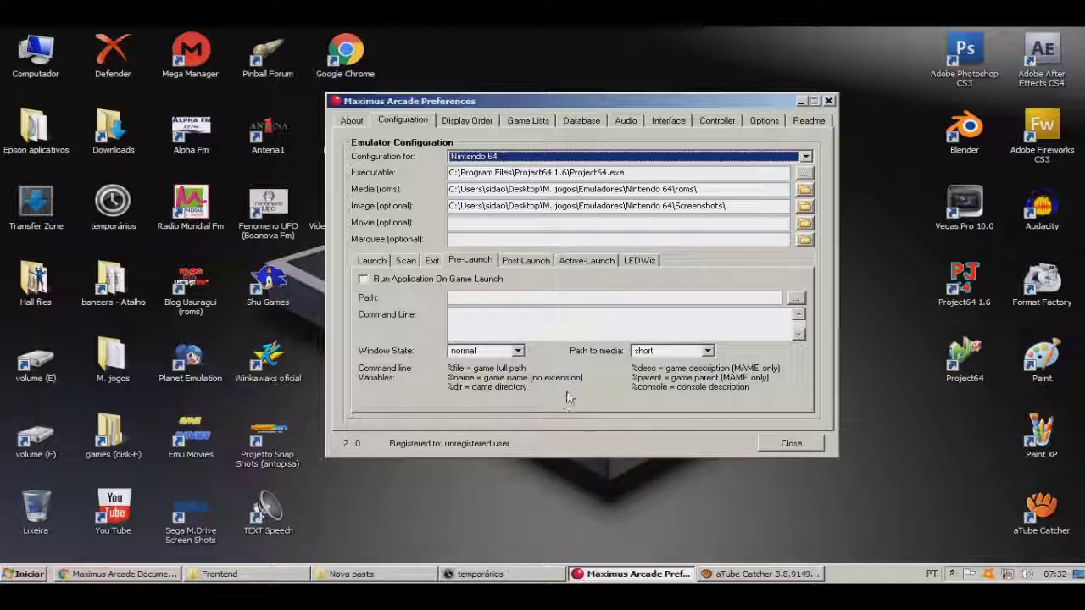
left_click(526, 265)
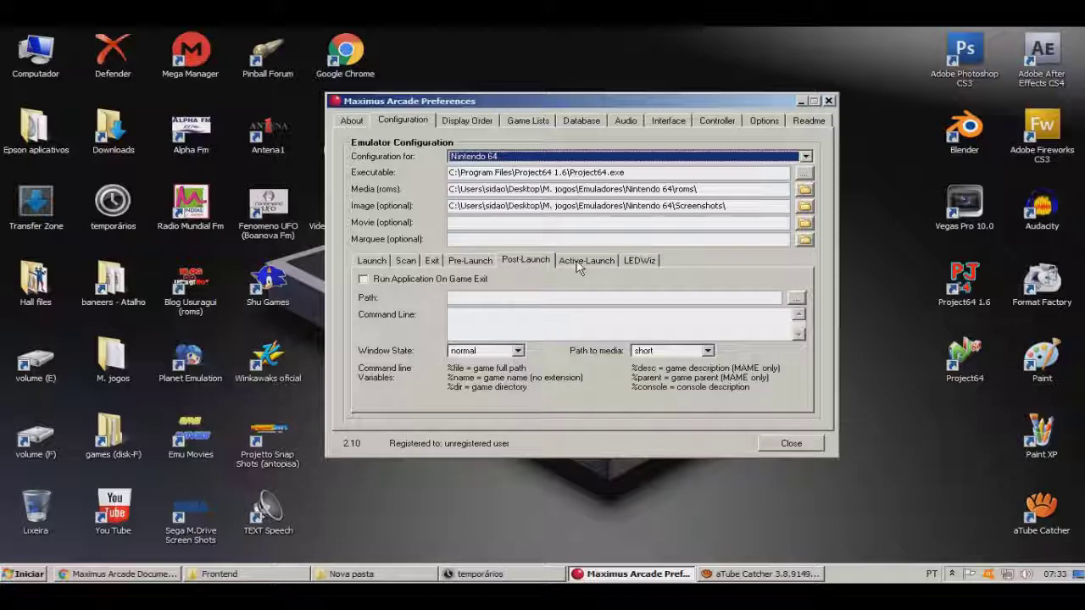
Turn Run LEDBlinky on and back off in the Nintendo 64 LEDWiz settings, and return to the pre-launch settings
left_click(637, 261)
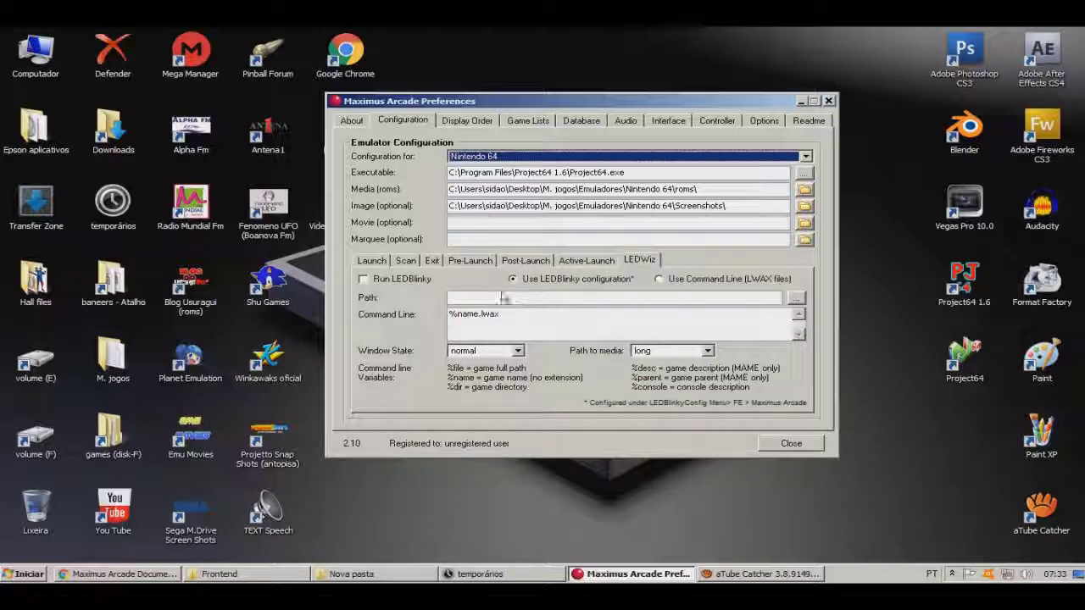
left_click(364, 281)
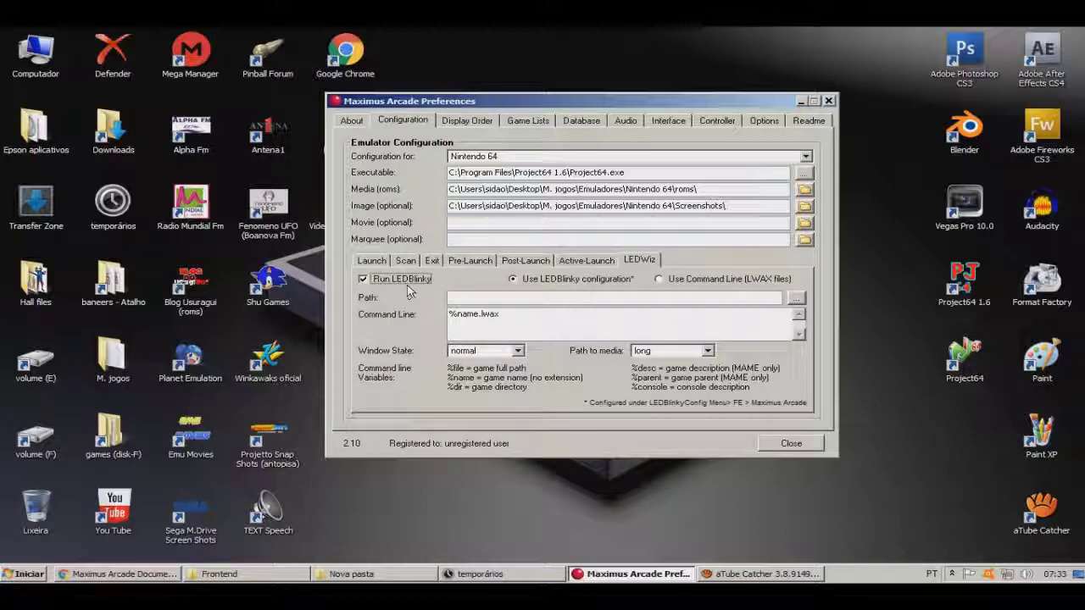
left_click(364, 281)
left_click(483, 262)
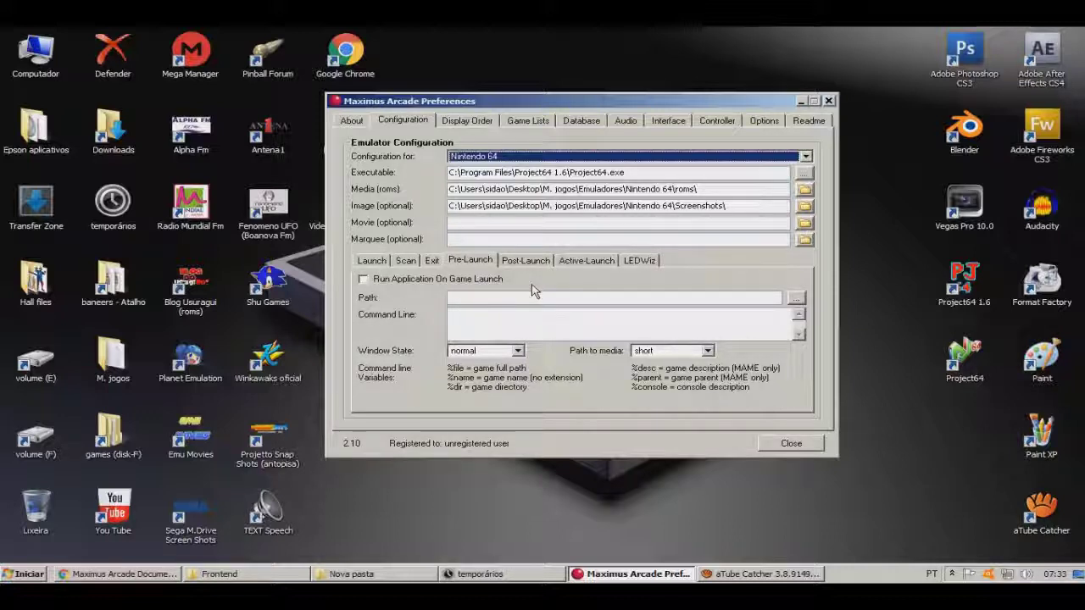
View the emulator display order lists and return to the launch settings of Nintendo 64
left_click(461, 122)
mouse_move(523, 233)
left_mouse_down()
mouse_move(522, 375)
mouse_move(526, 212)
left_mouse_up()
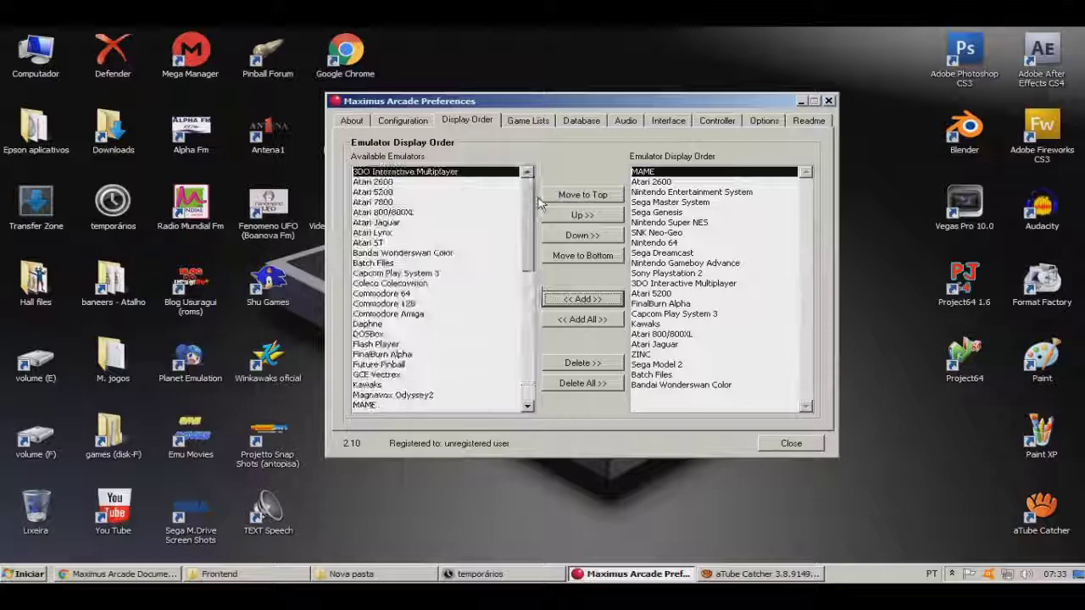
left_click(403, 121)
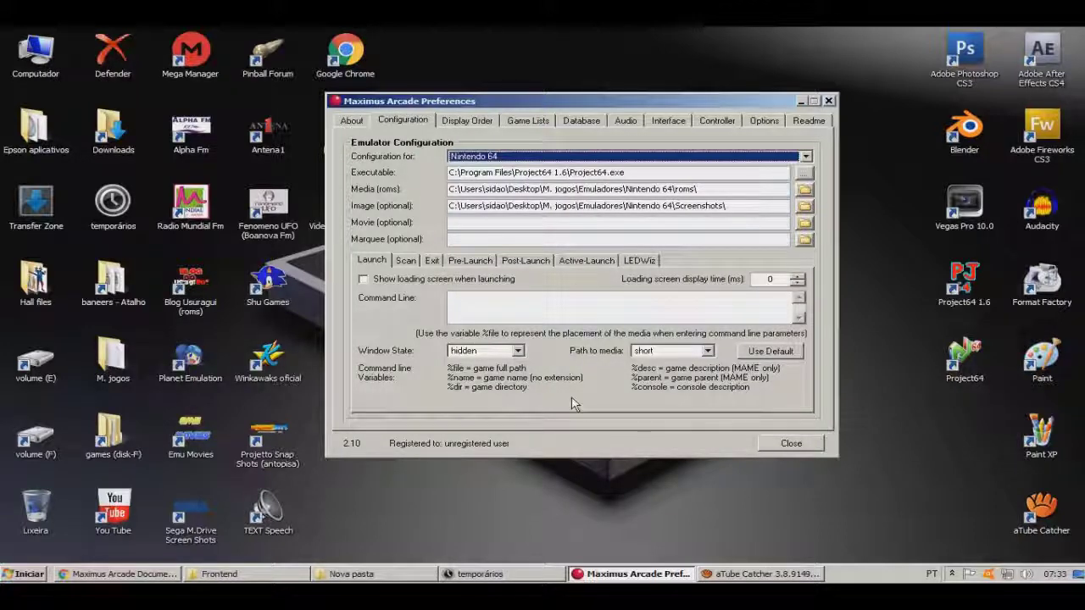
left_click_drag(577, 102, 588, 111)
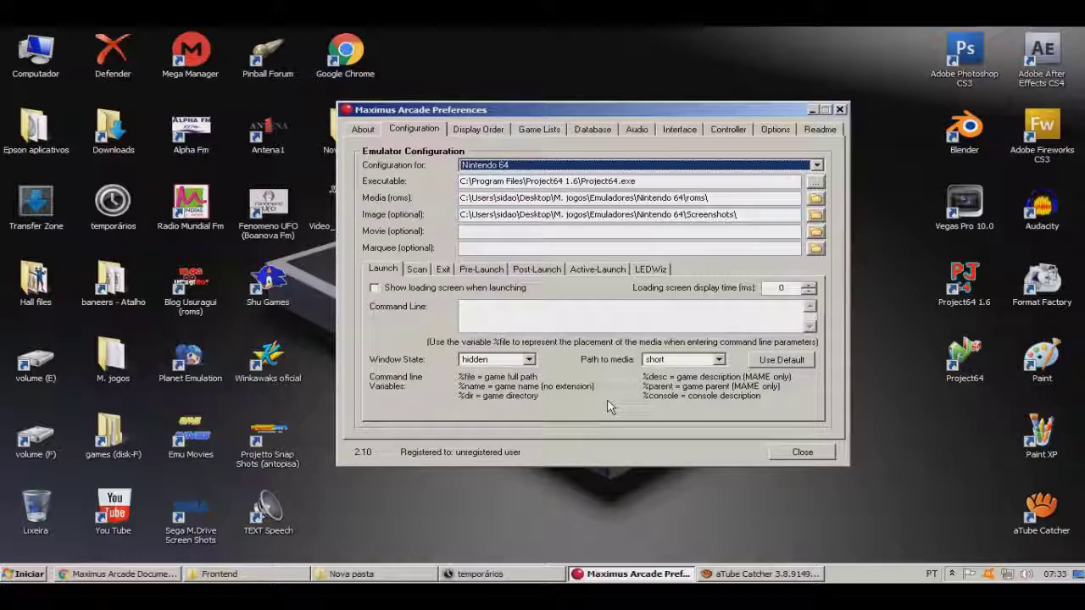
left_click_drag(585, 110, 571, 110)
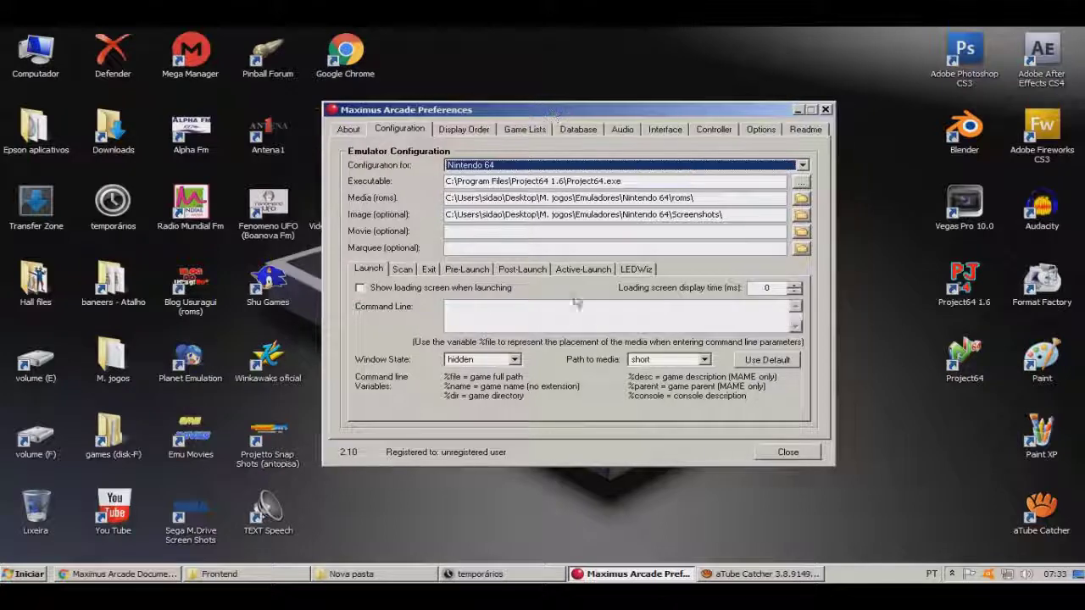